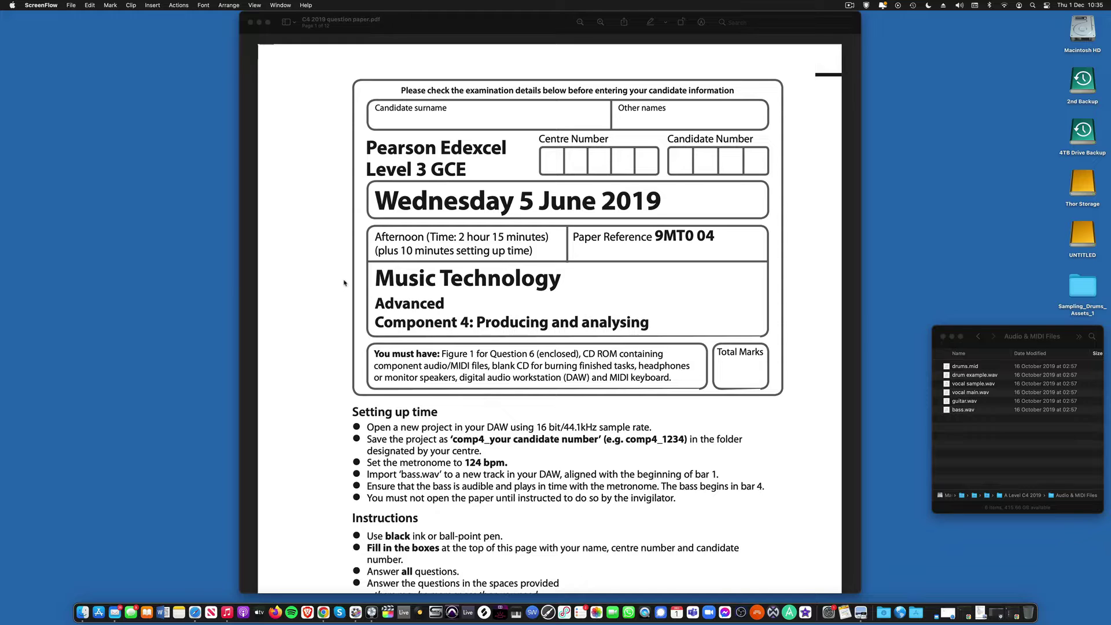
- Copy the project name 'comp4_your candidate number' from the question paper's setting-up instructions and switch to Logic Pro
scroll(344, 282, "down", 1)
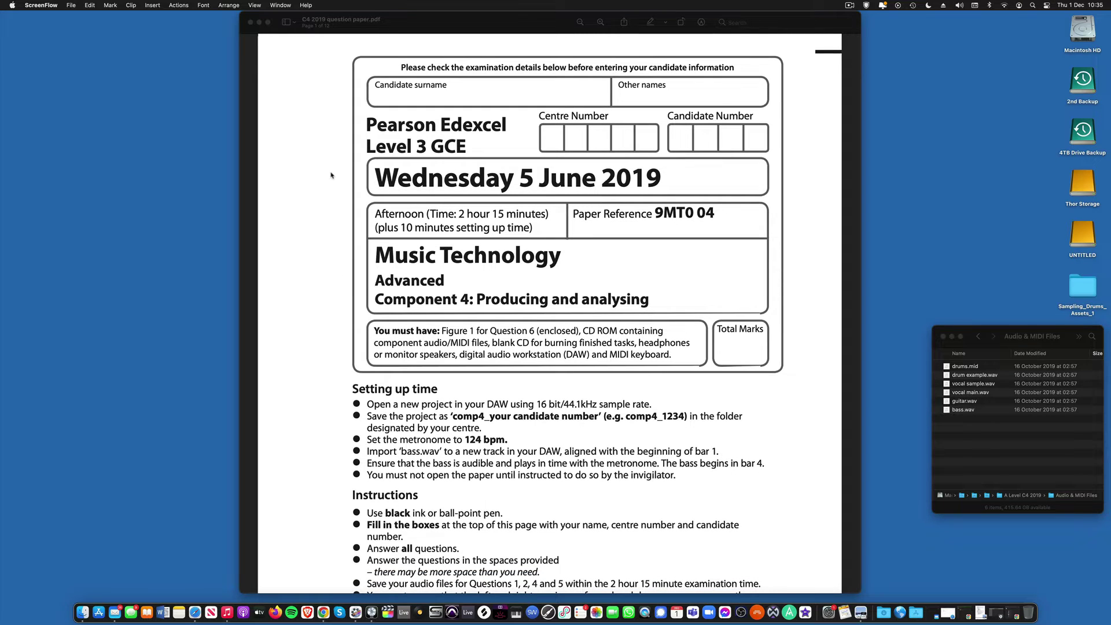
scroll(331, 176, "down", 5)
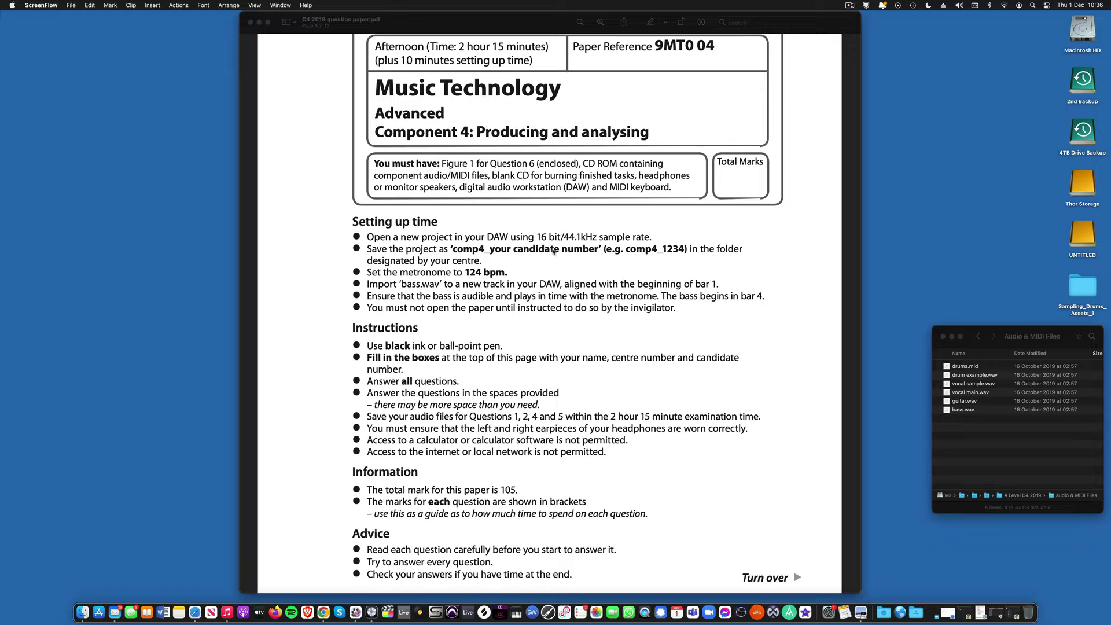
left_click(458, 251)
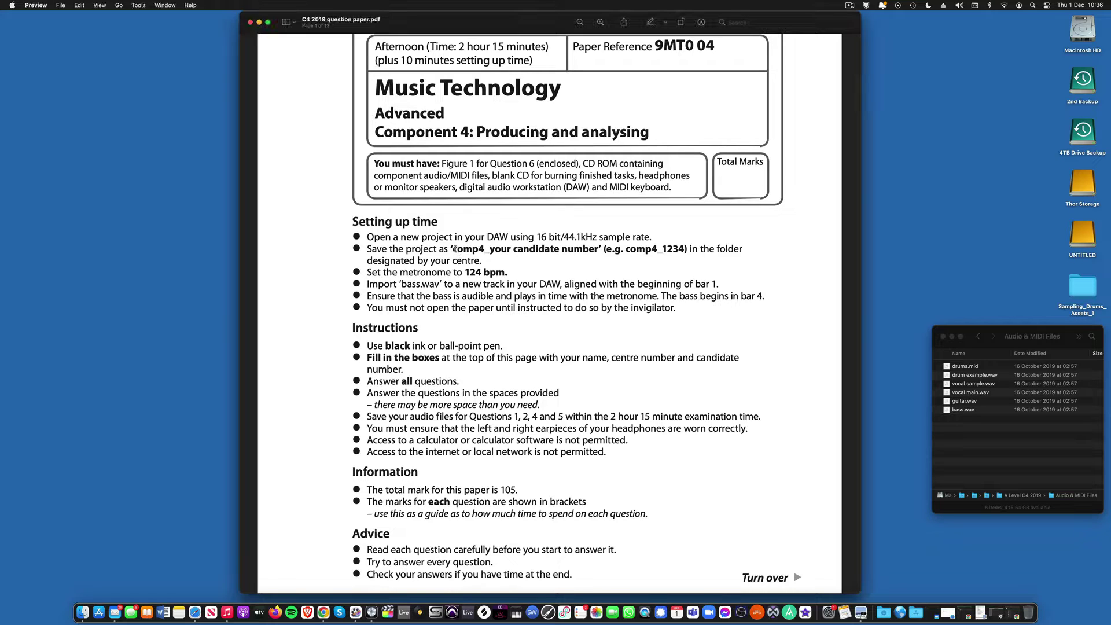
left_click_drag(458, 250, 599, 248)
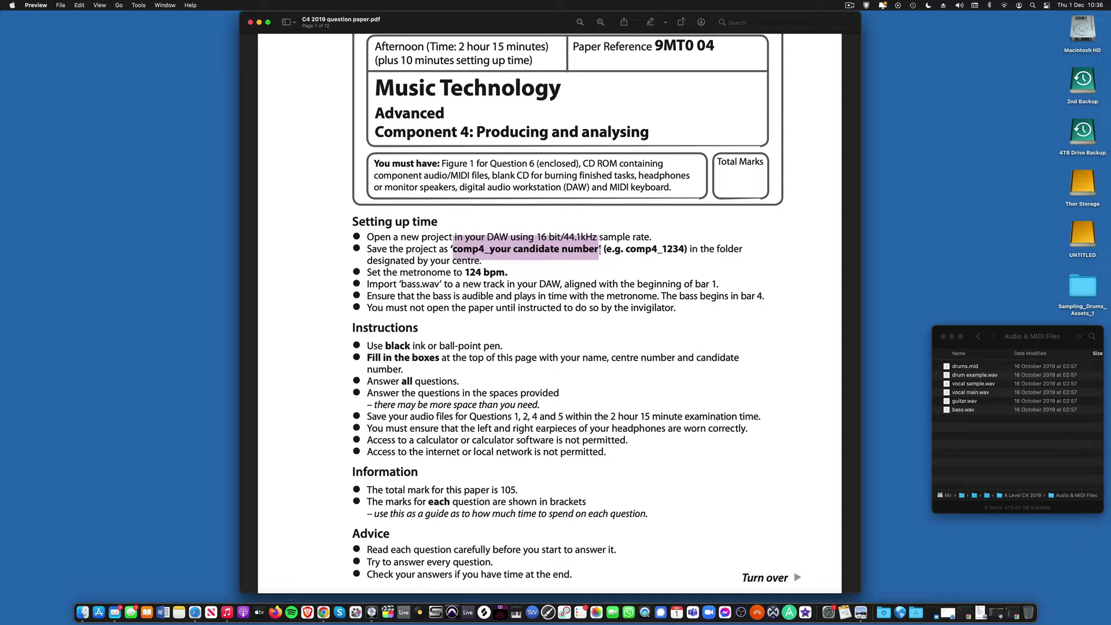
key("super+Tab")
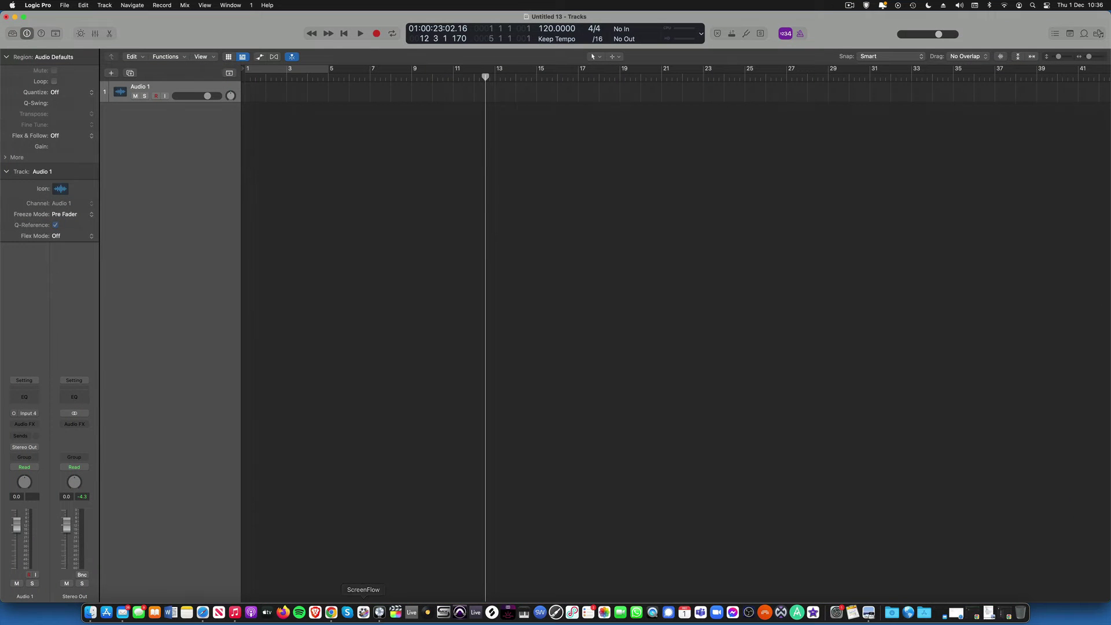
- Save the project under the name 'comp4_your candidate number' in the Logic folder
left_click(64, 6)
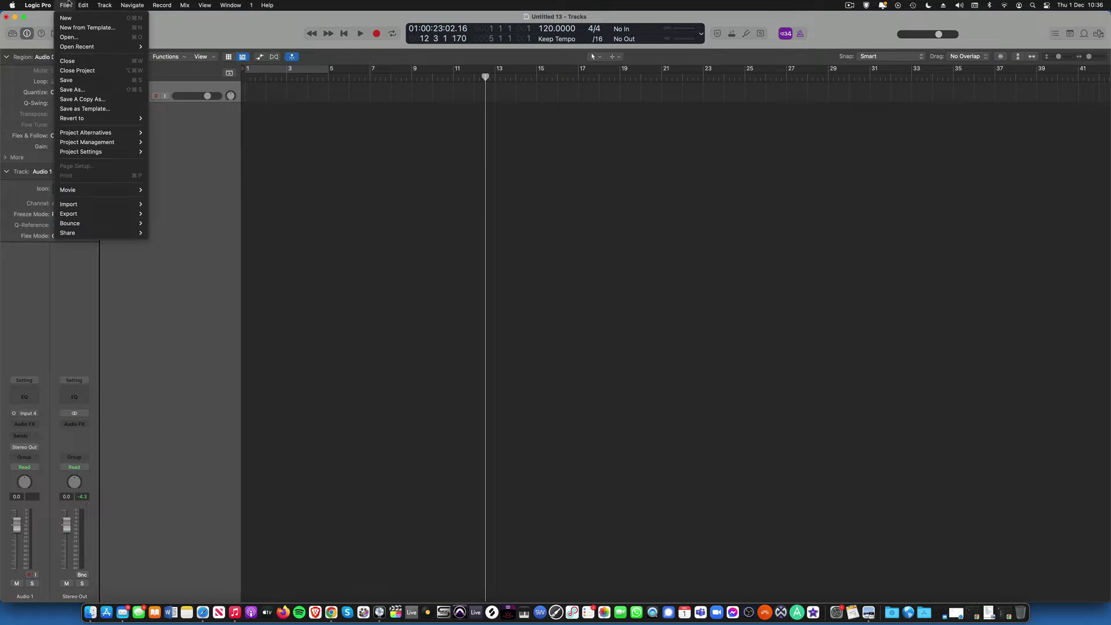
left_click(74, 89)
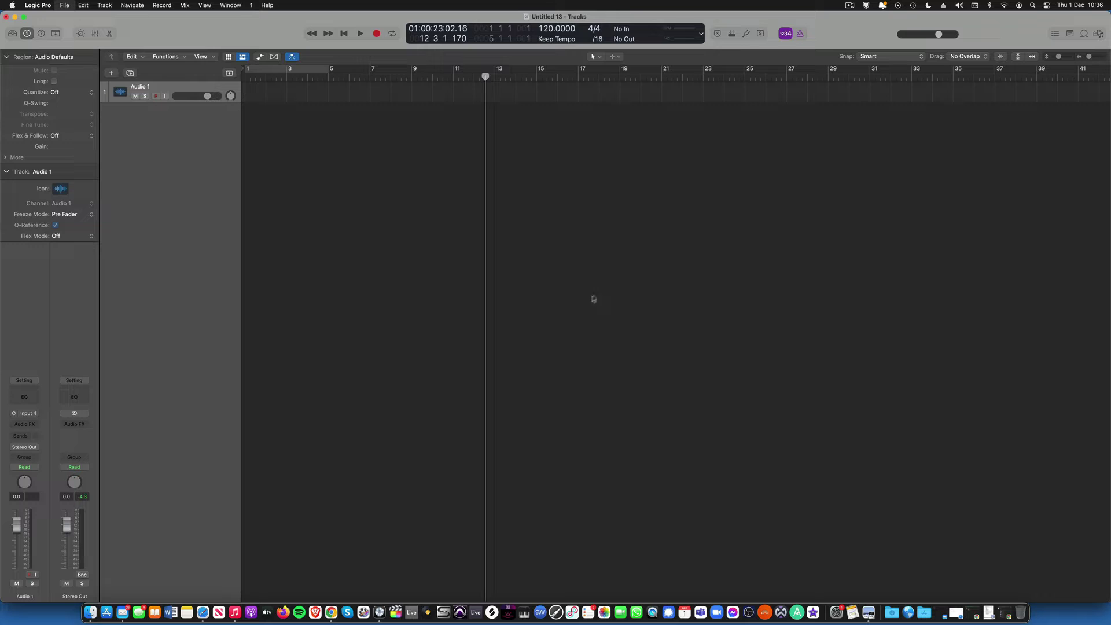
type("comp4_your candidate number")
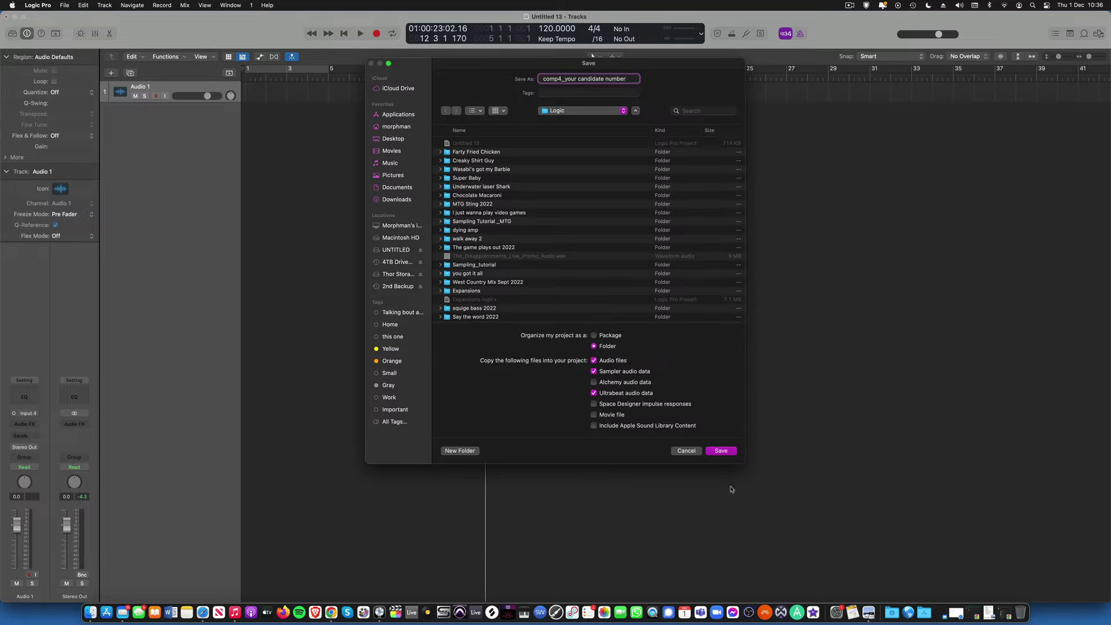
left_click(722, 451)
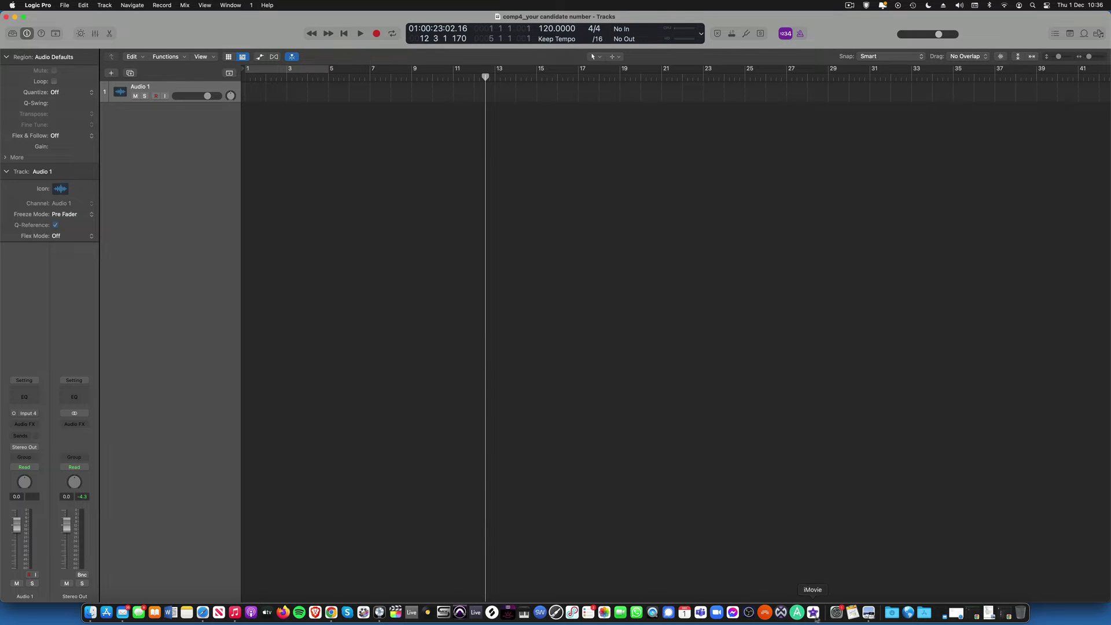
- Check the required tempo in the question paper, return the playhead to bar 1 and set the project tempo to 124 bpm
left_click(892, 612)
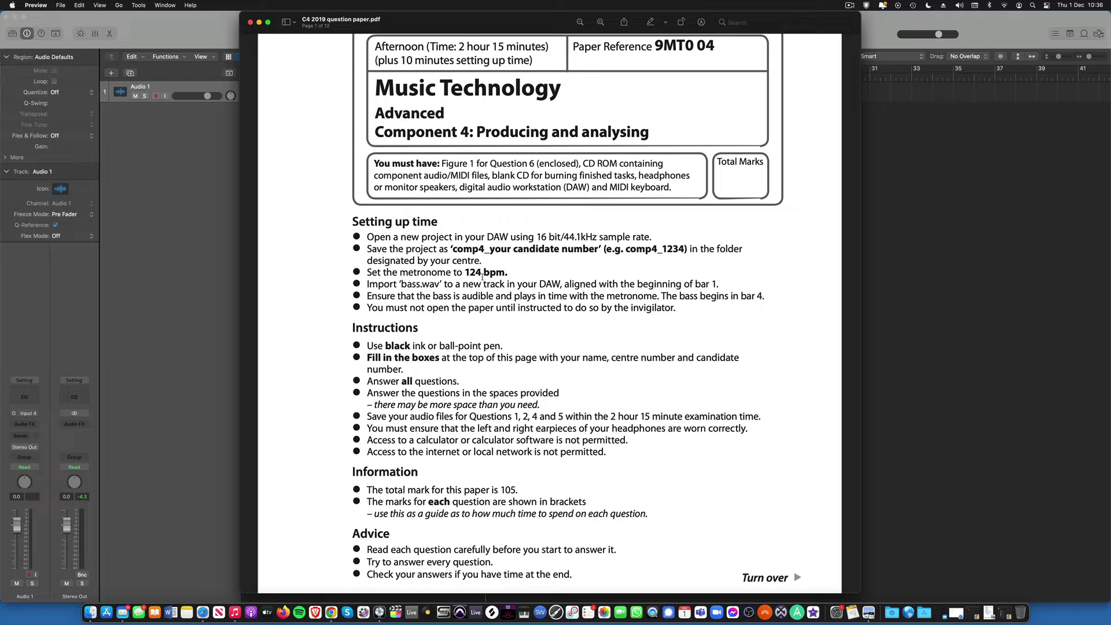
left_click(908, 240)
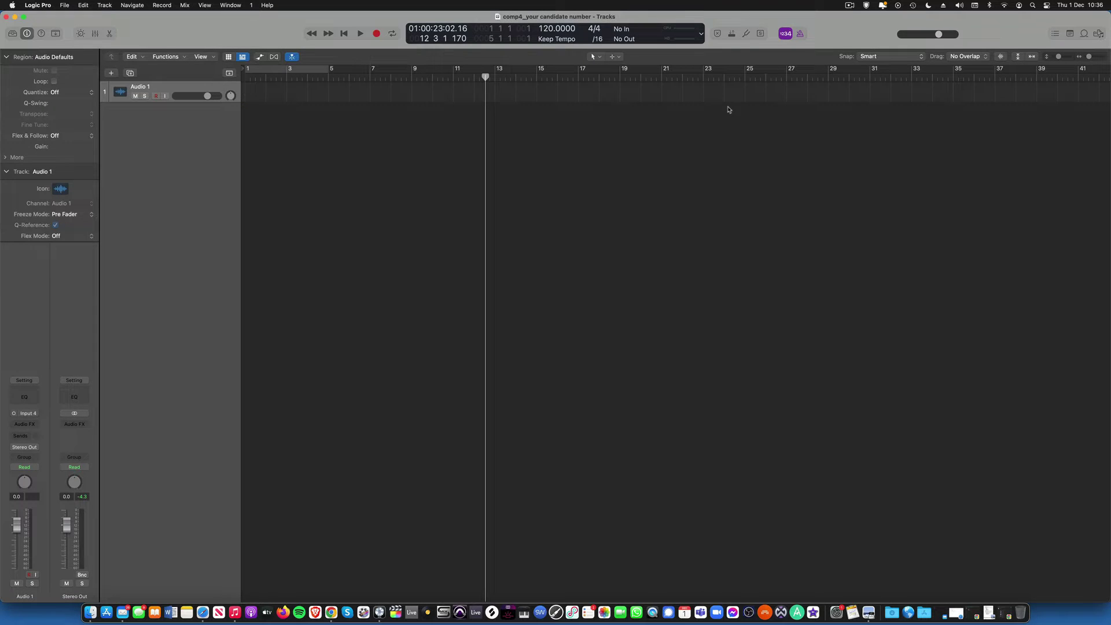
key("Return")
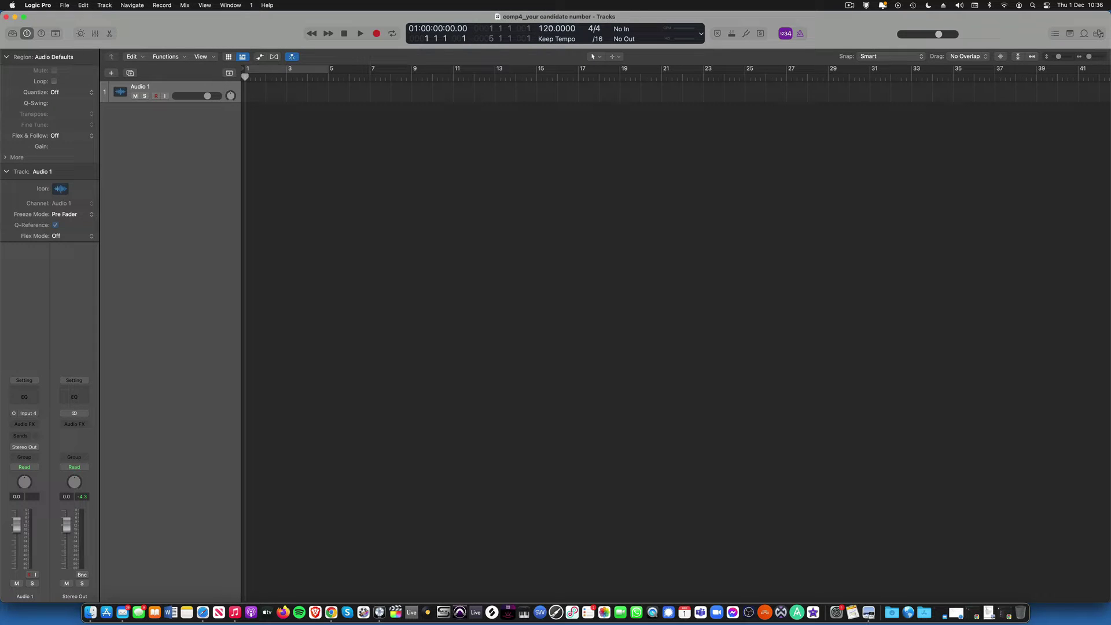
left_click_drag(553, 25, 554, 22)
- Import bass.wav from the Audio & MIDI Files folder onto a new track, changing the project sample rate to 44.1 kHz
left_click(781, 612)
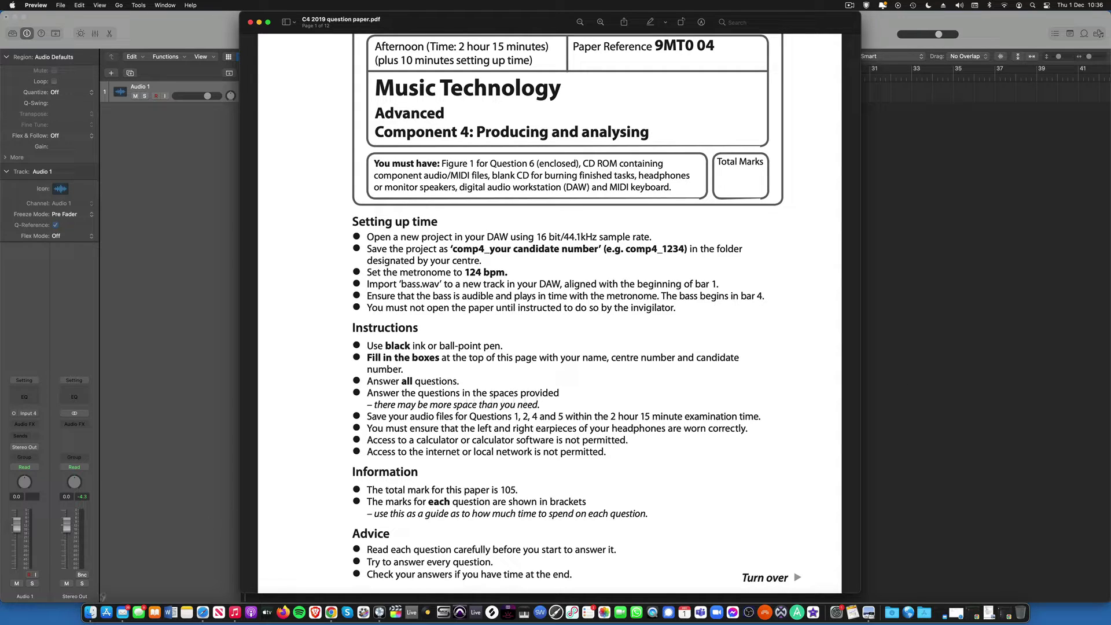
left_click(90, 612)
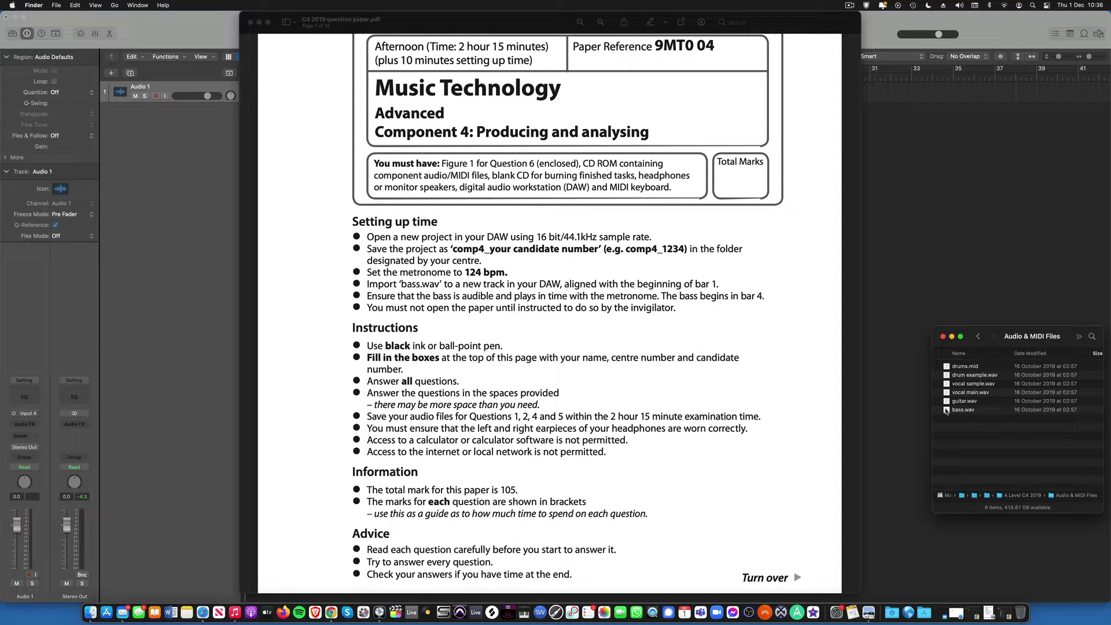
left_click_drag(947, 411, 897, 261)
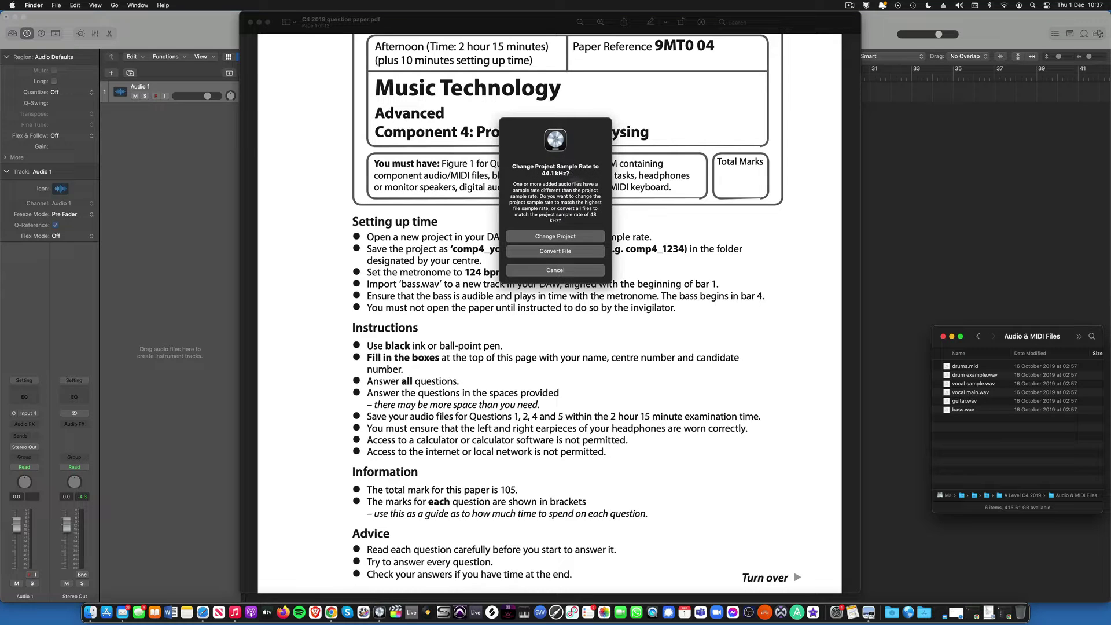
left_click(556, 236)
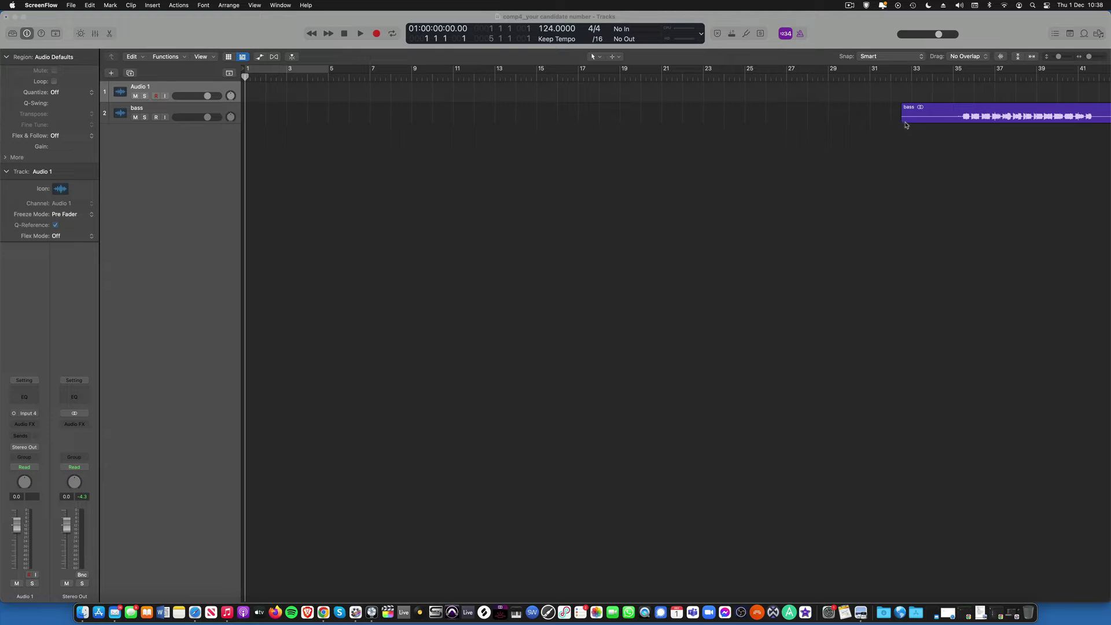
- Align the bass region with the beginning of bar 1 as the paper instructs, and select the bass track
key("super+Tab")
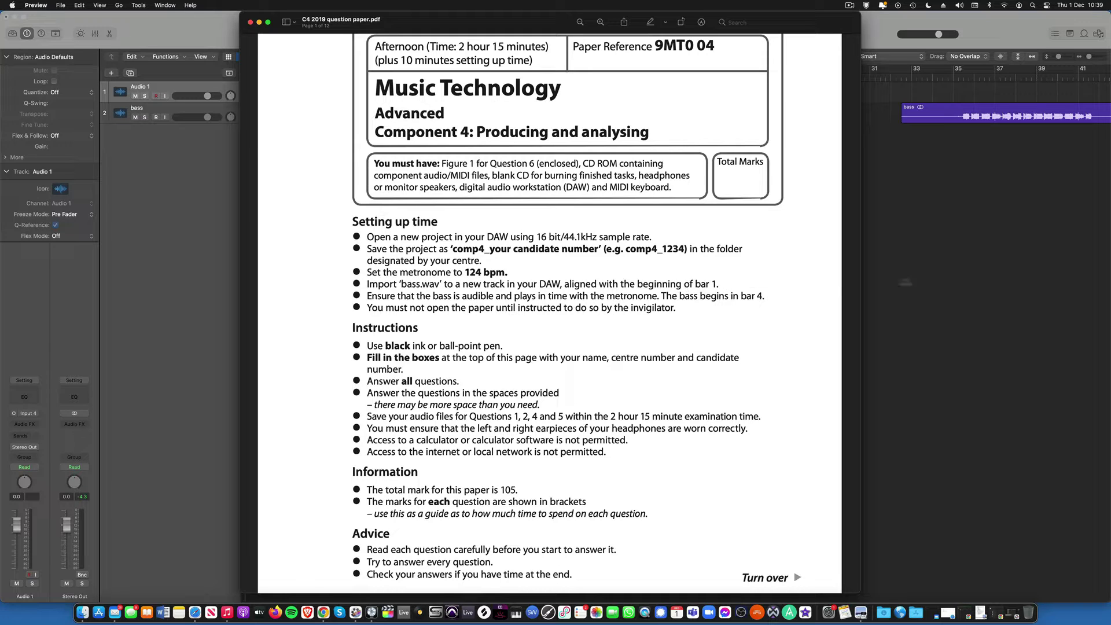
left_click(923, 278)
left_click_drag(936, 111, 278, 110)
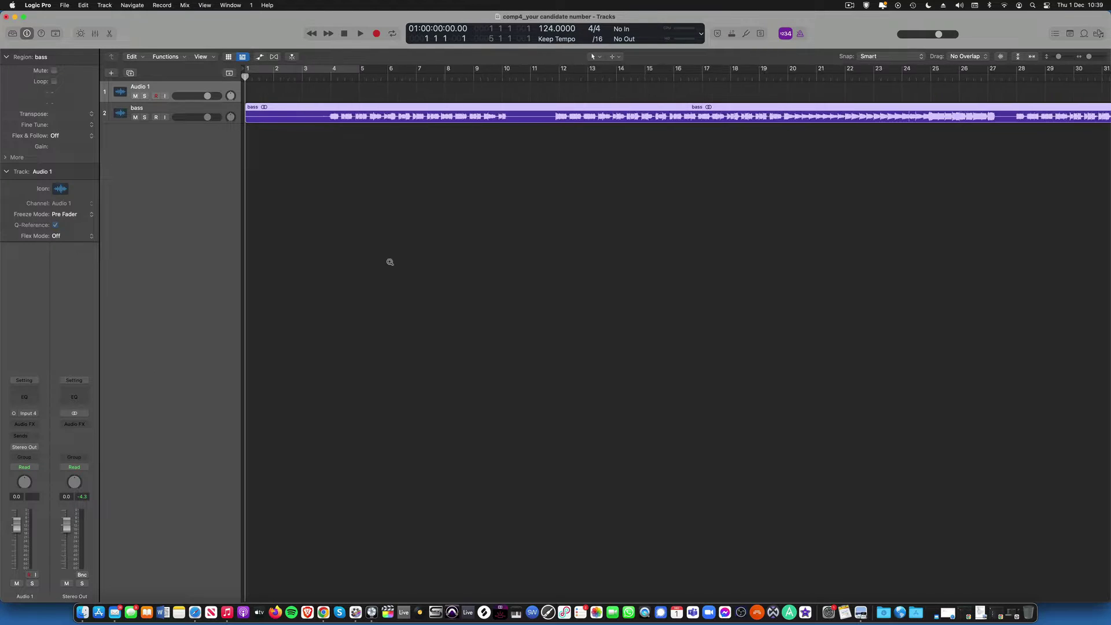
scroll(395, 268, "up", 3)
scroll(404, 231, "up", 5)
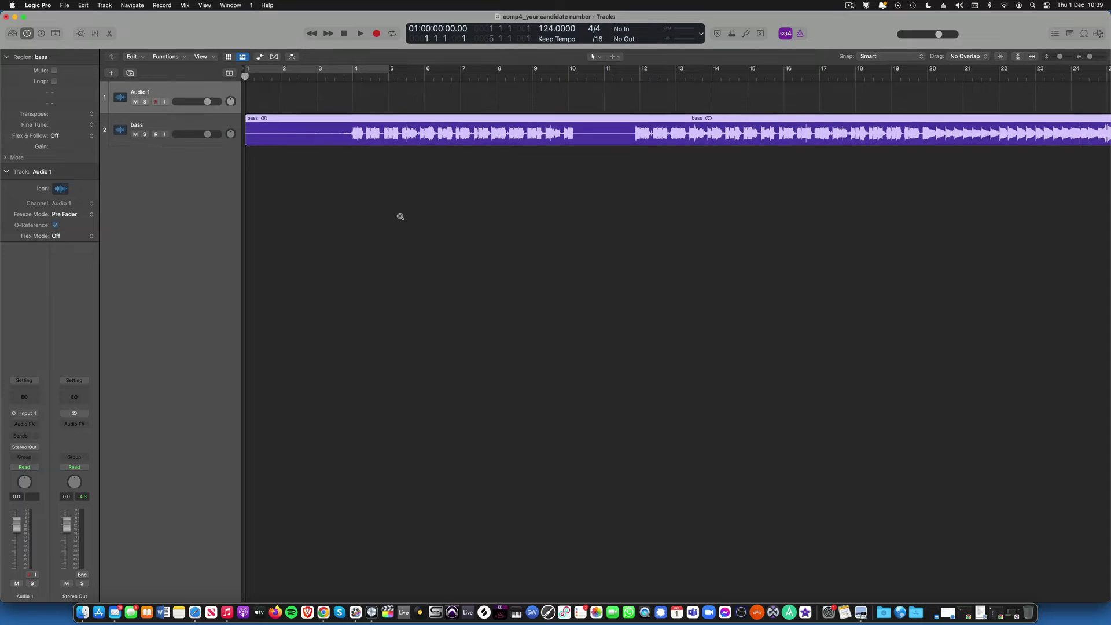
scroll(402, 218, "up", 2)
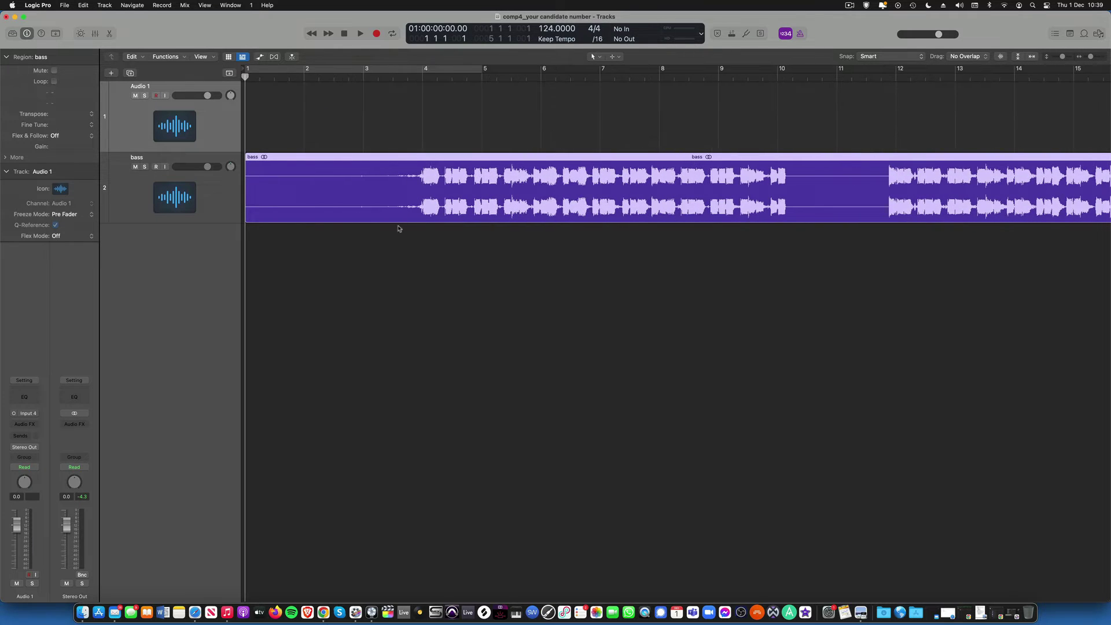
left_click(193, 158)
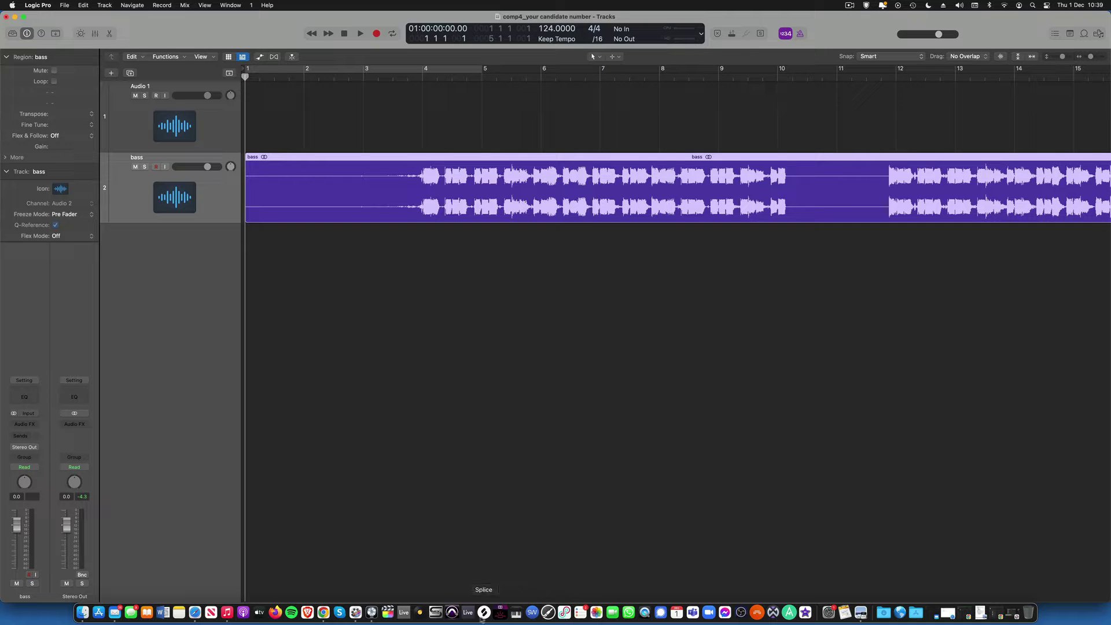
- Play the bass track from just after bar 3 to check that it is audible and enters at bar 4
left_click(861, 614)
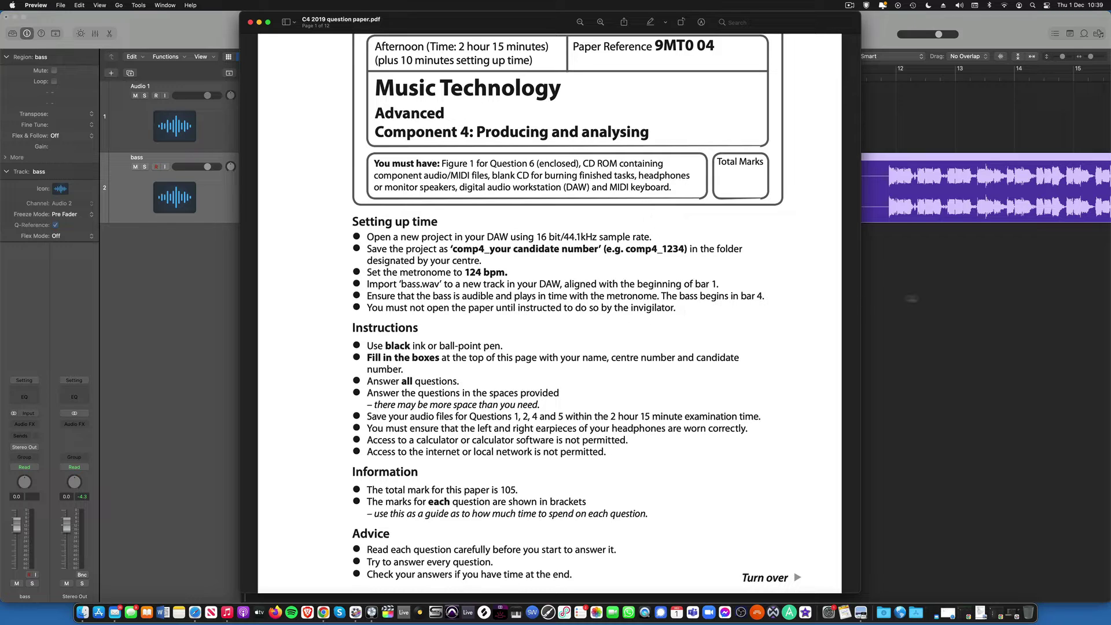
left_click(913, 299)
left_click(390, 79)
key("space")
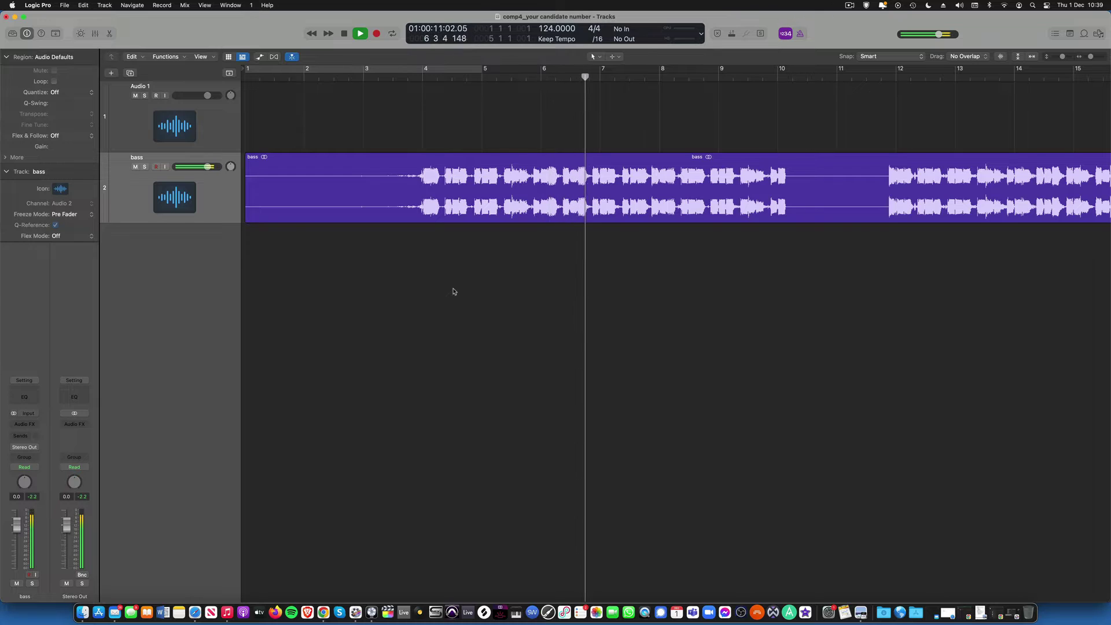
key("space")
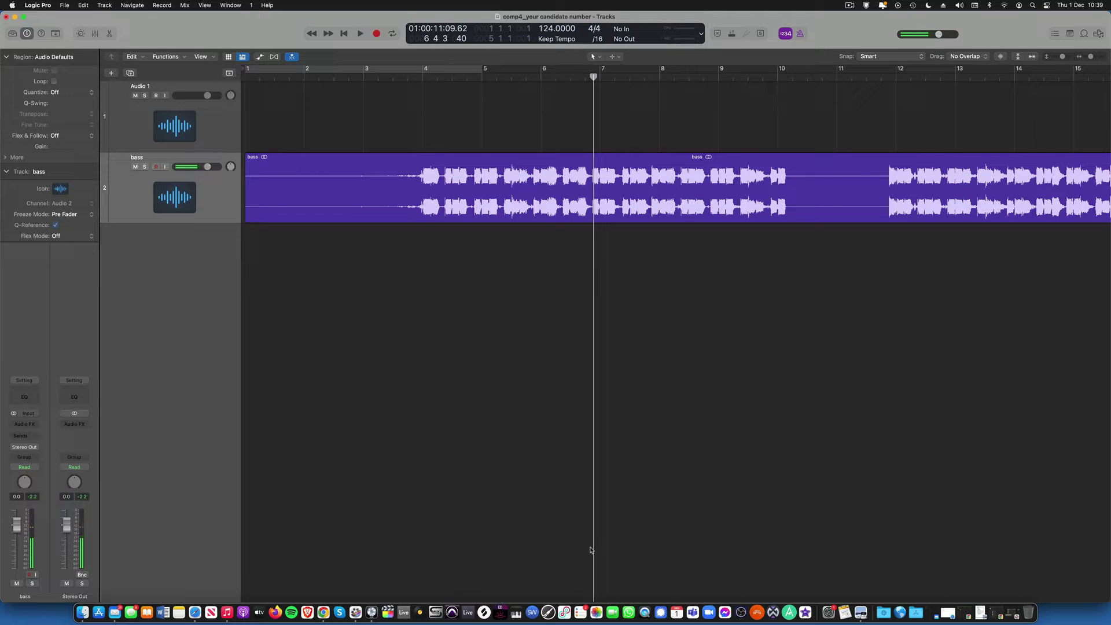
key("super+Left")
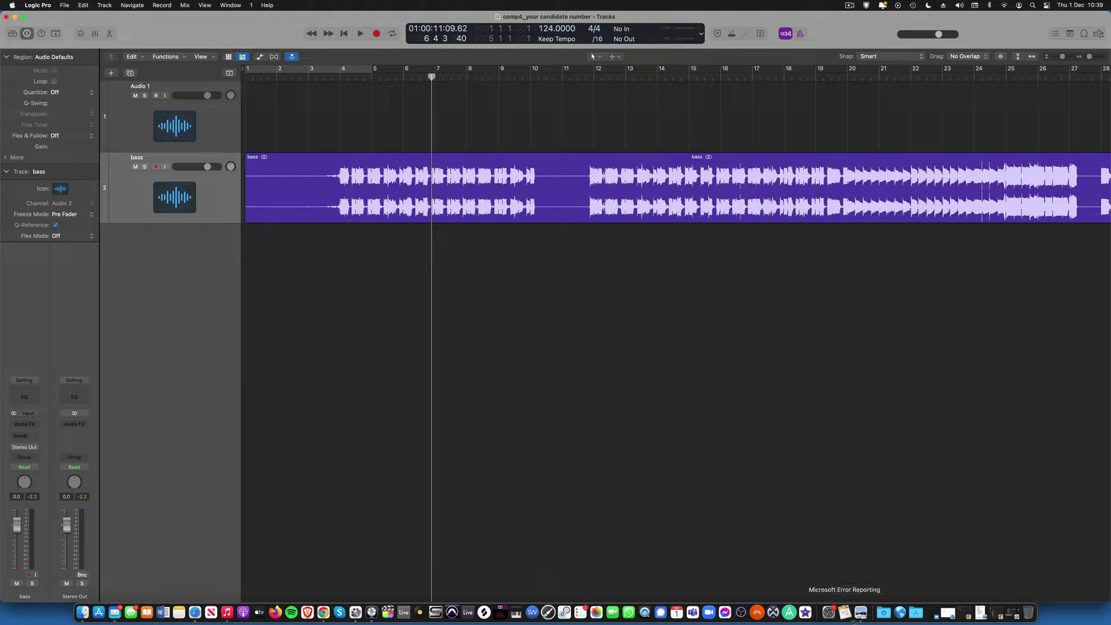
- Read the question paper's instructions, information and advice, continuing to Question 1 about the bass guitar part in Section A
left_click(860, 612)
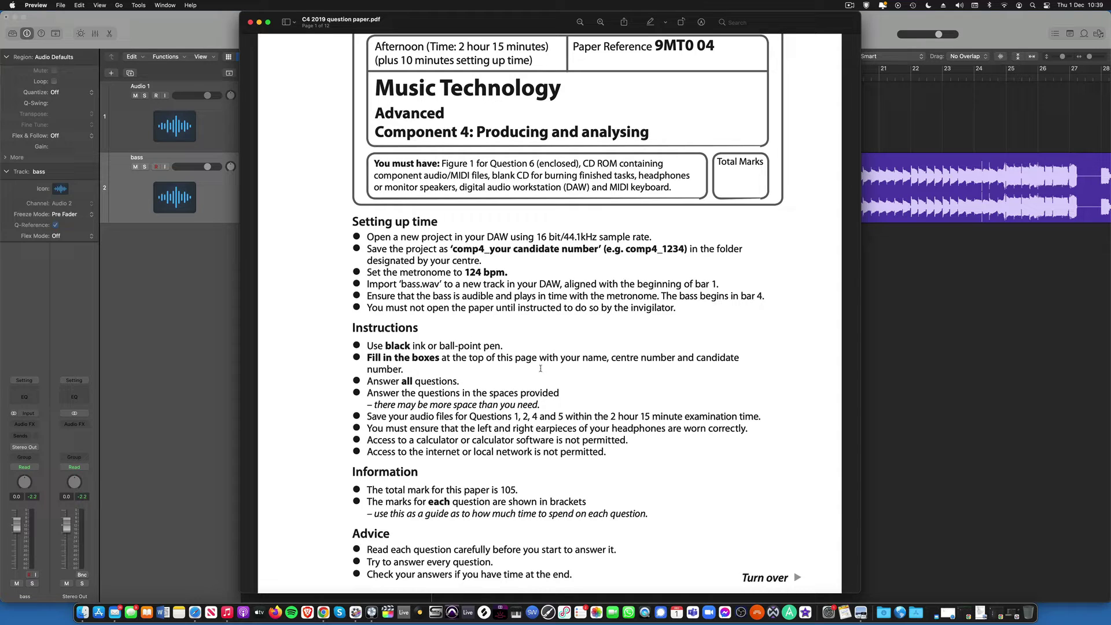
scroll(544, 366, "down", 3)
scroll(398, 311, "down", 1)
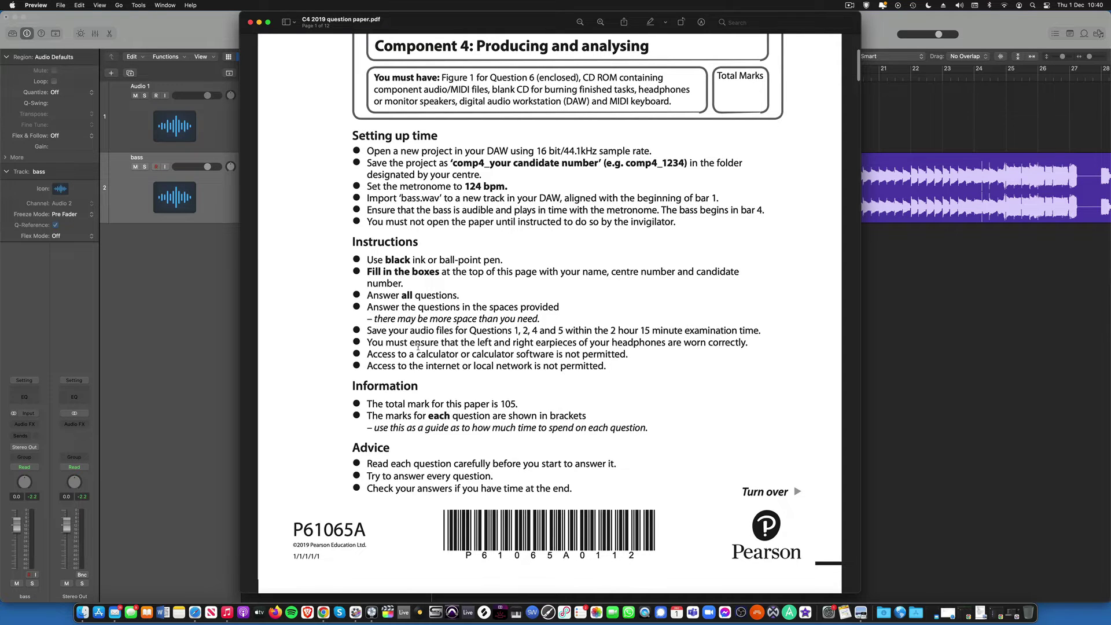
scroll(418, 346, "down", 1)
scroll(417, 348, "down", 1)
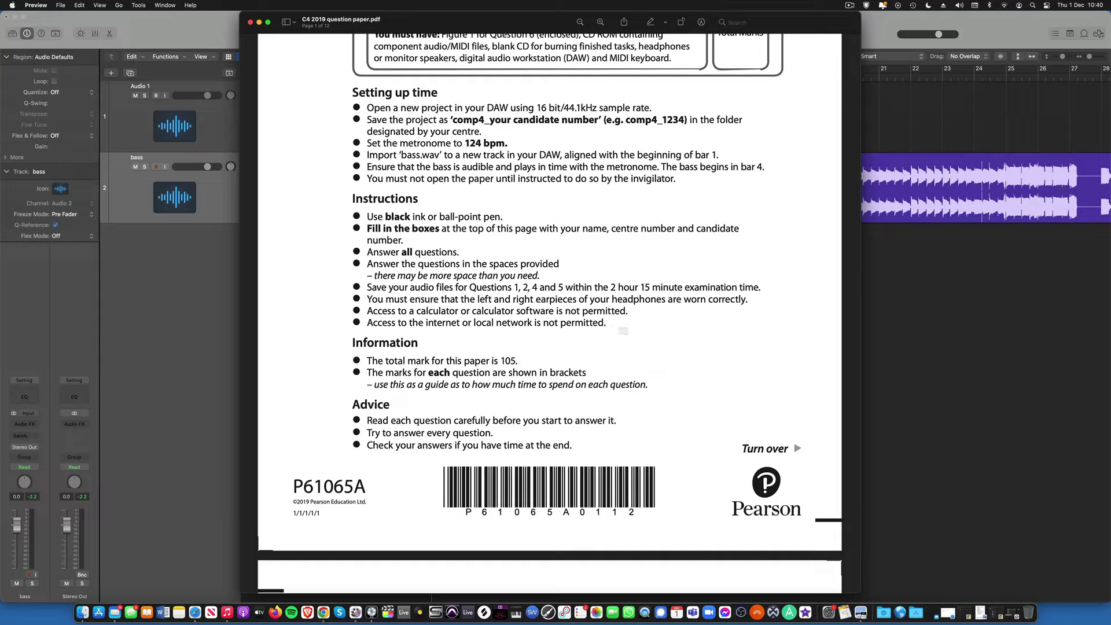
scroll(665, 336, "down", 3)
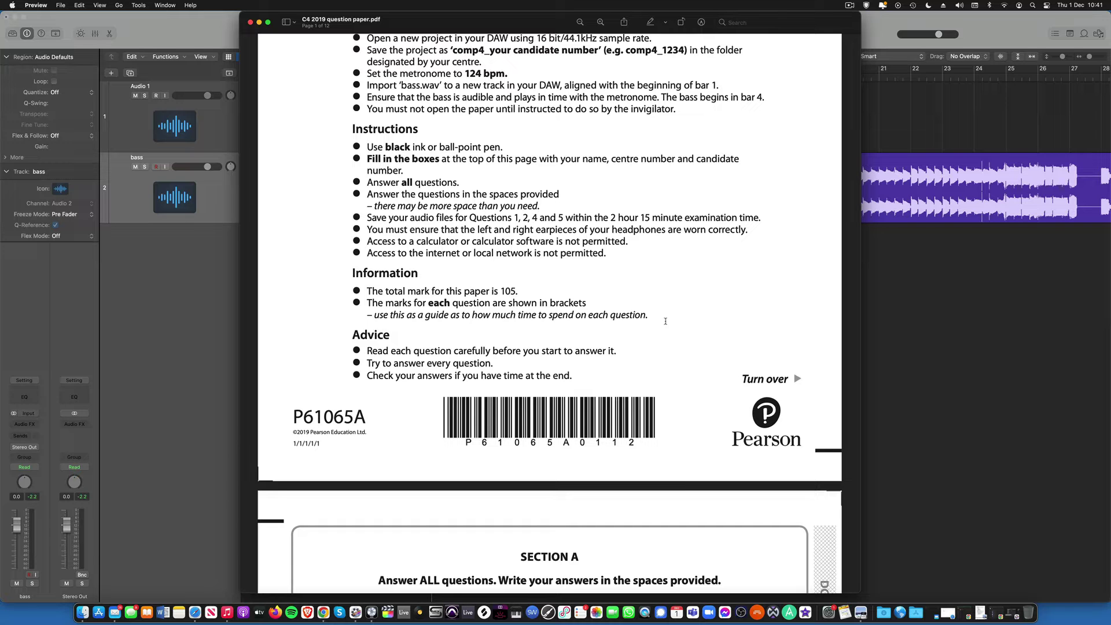
scroll(665, 321, "down", 5)
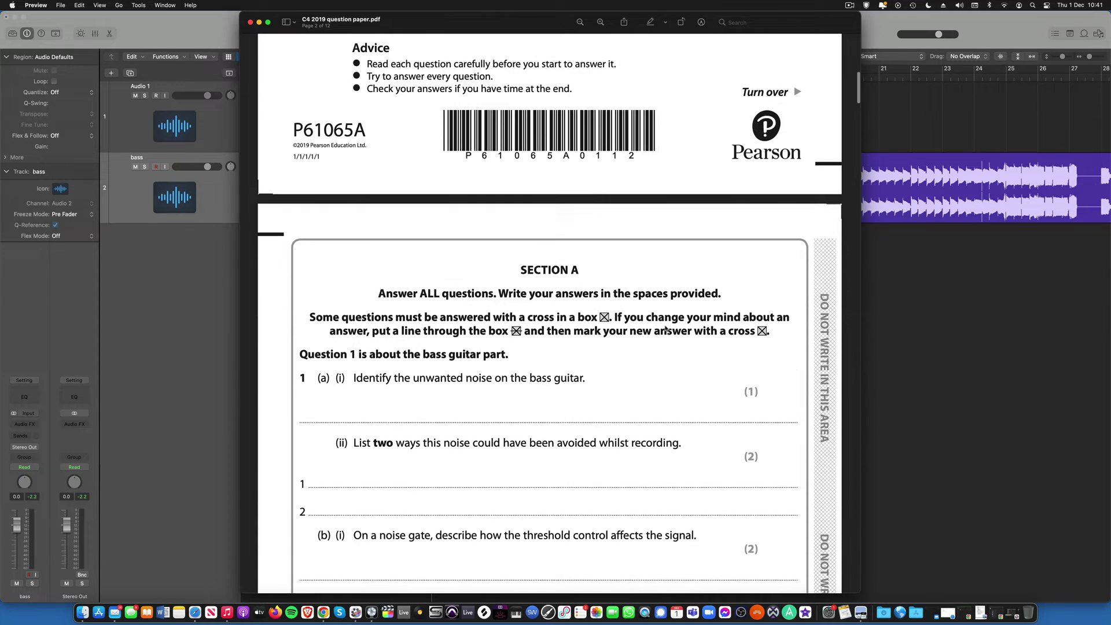
scroll(664, 328, "down", 4)
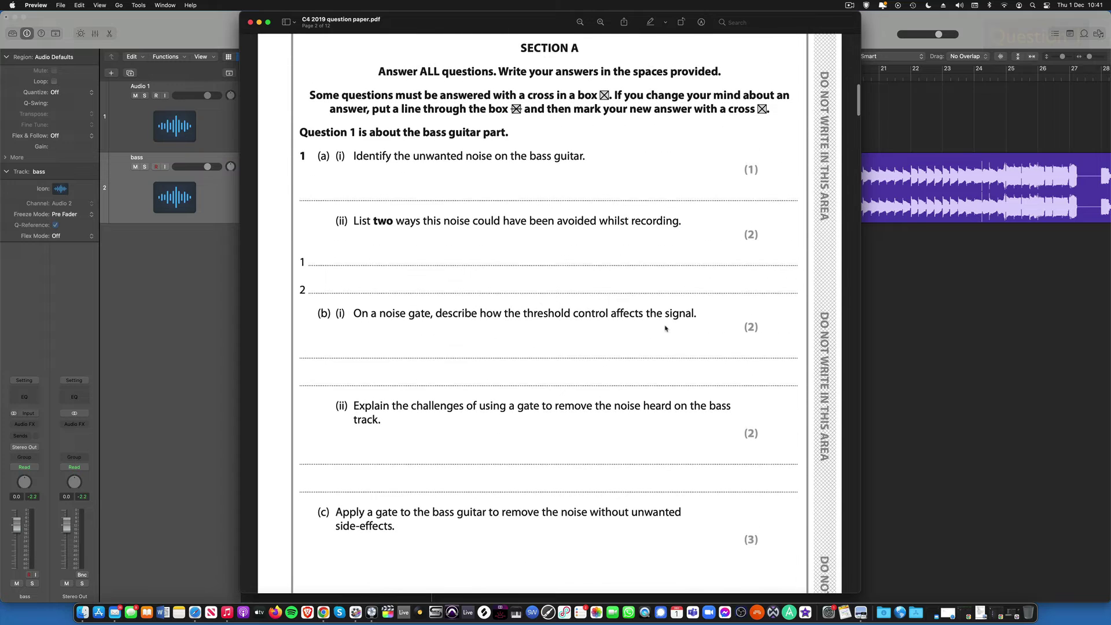
scroll(665, 328, "down", 1)
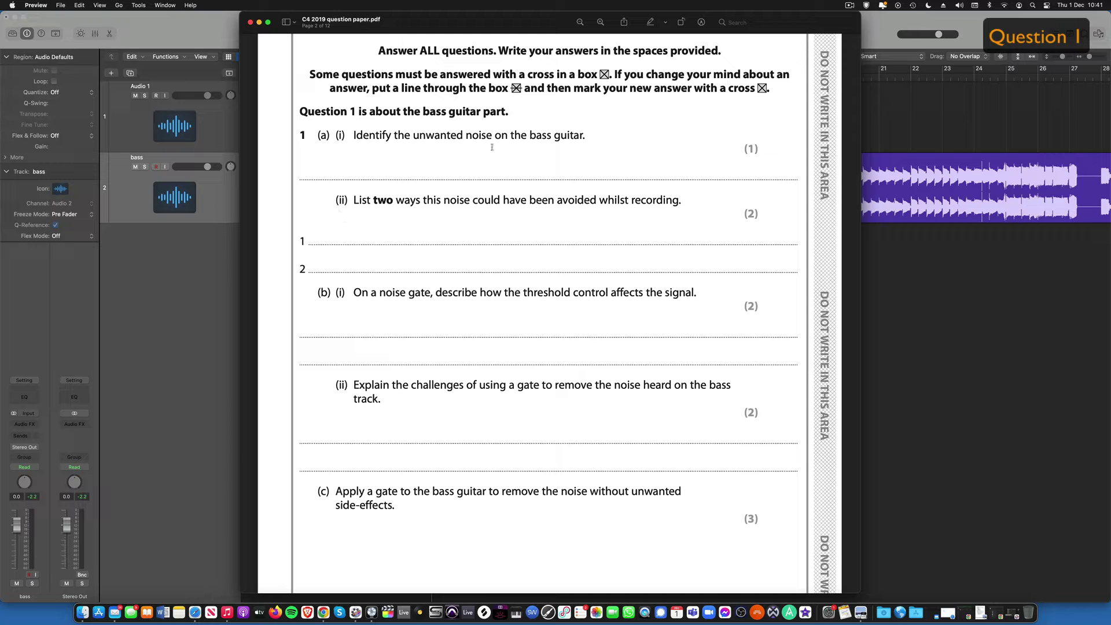
- Return to the Logic Pro project and play the bass track from about bar 2 to listen for the unwanted noise
left_click(906, 334)
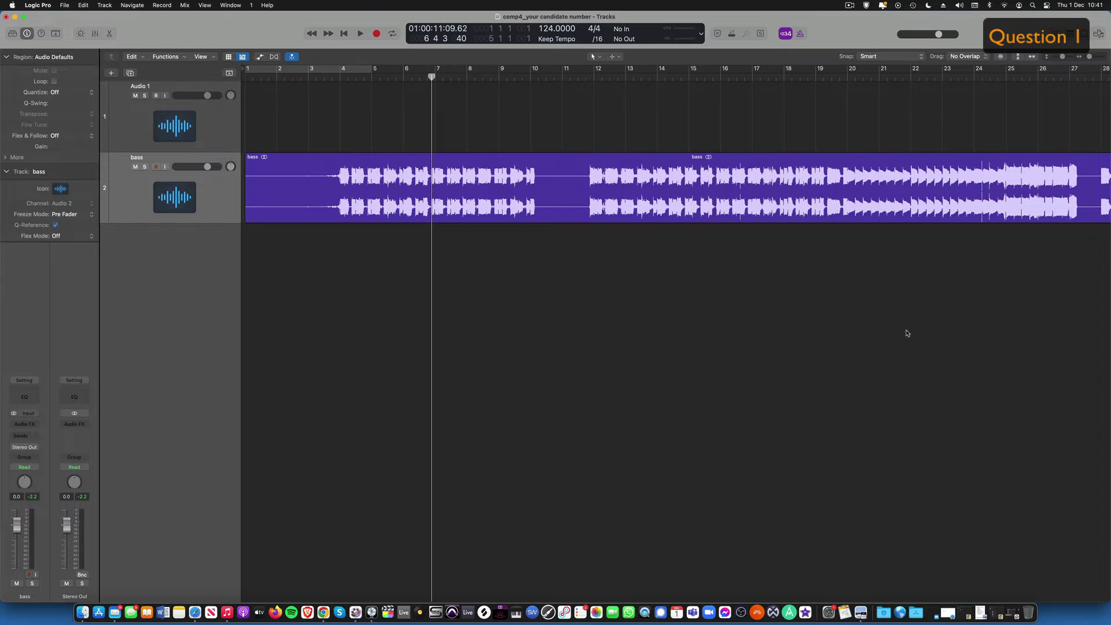
left_click(322, 78)
key("space")
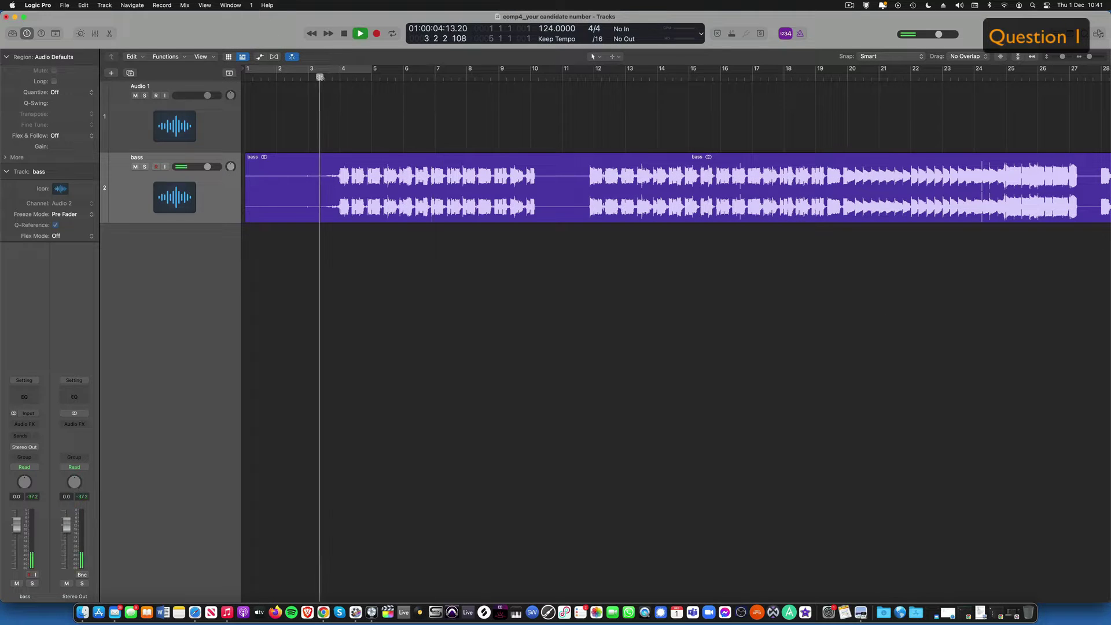
left_click(284, 77)
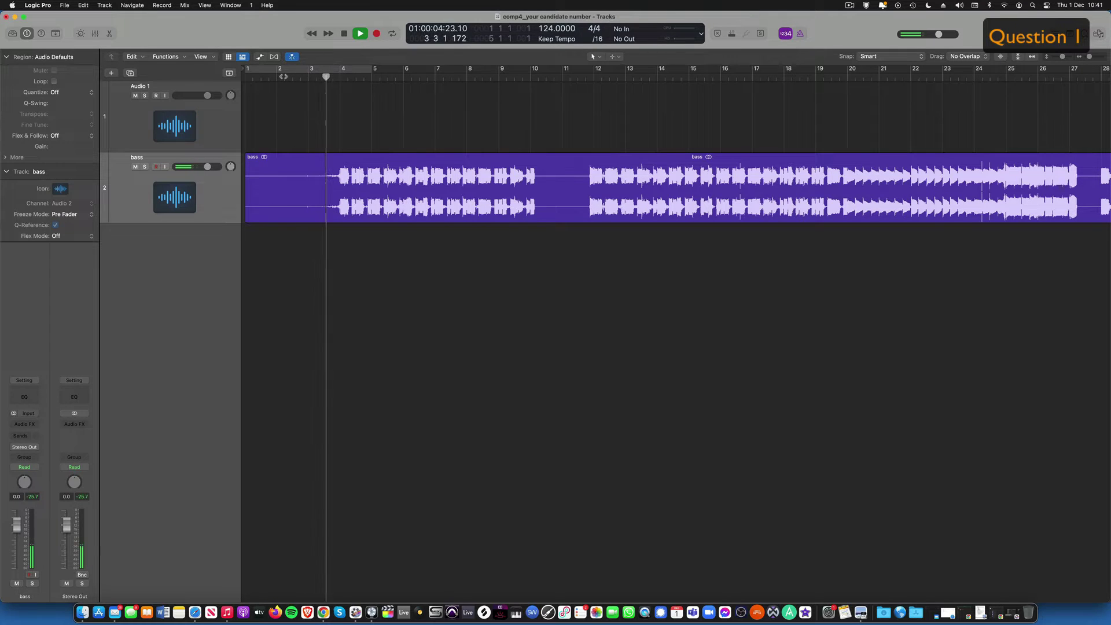
key("space")
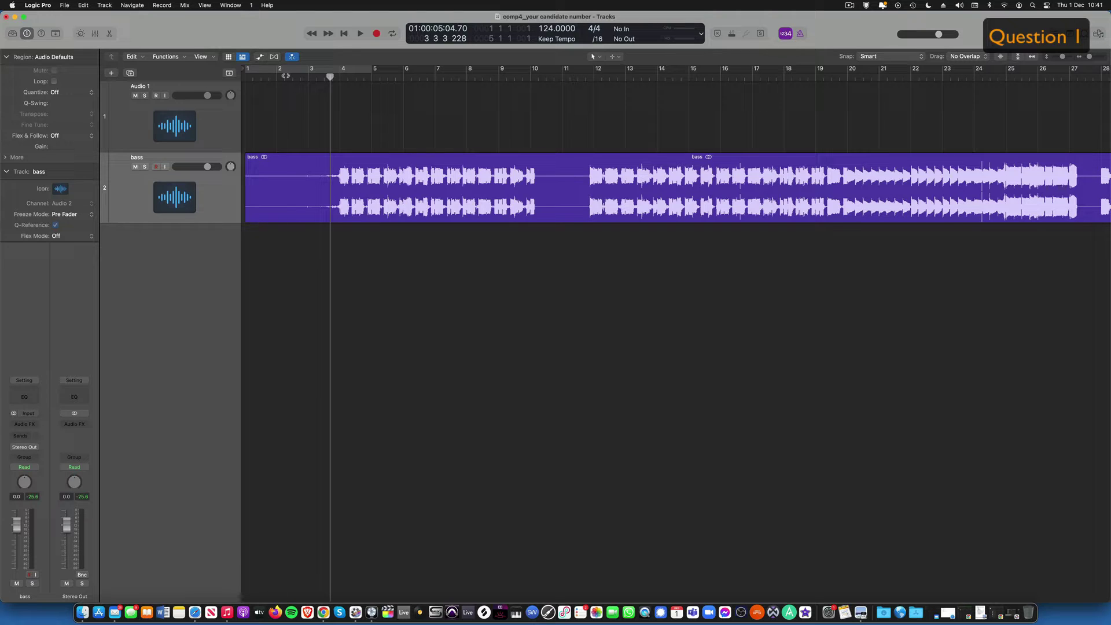
left_click(284, 76)
key("space")
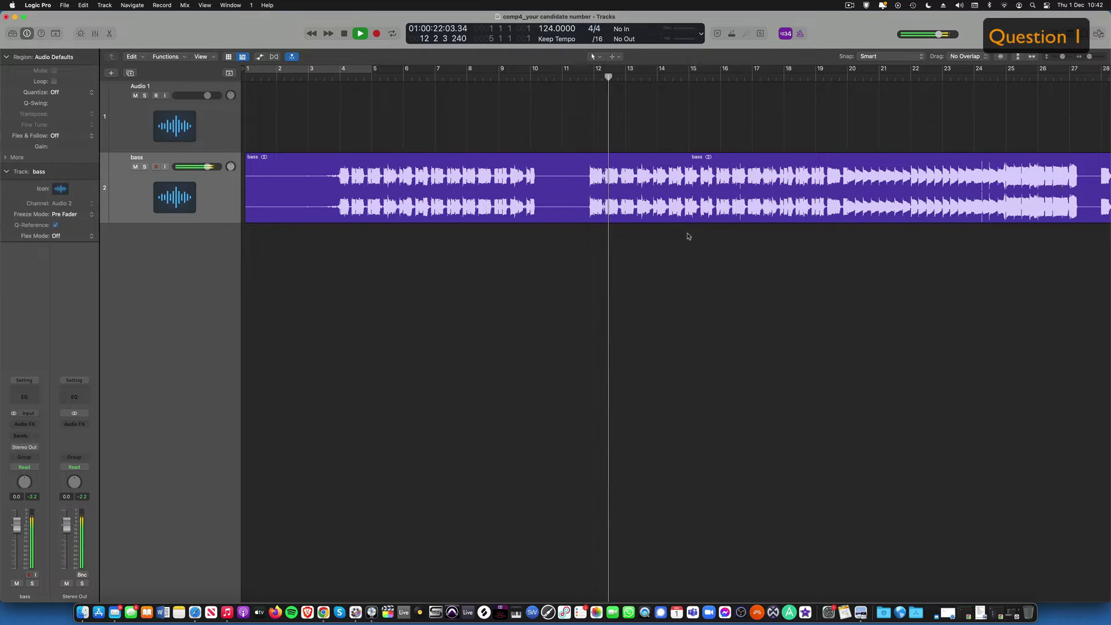
key("space")
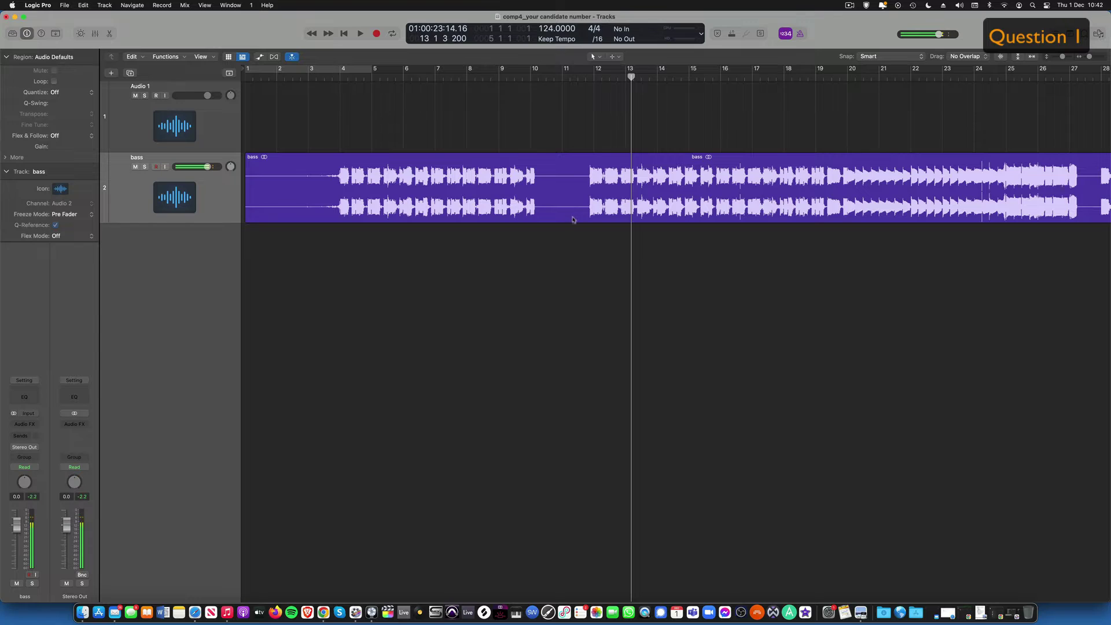
- Switch to Preview and read Question 1 alongside the 1(a) and 1(b) answers in C4 2019 answers.pdf
left_click(862, 615)
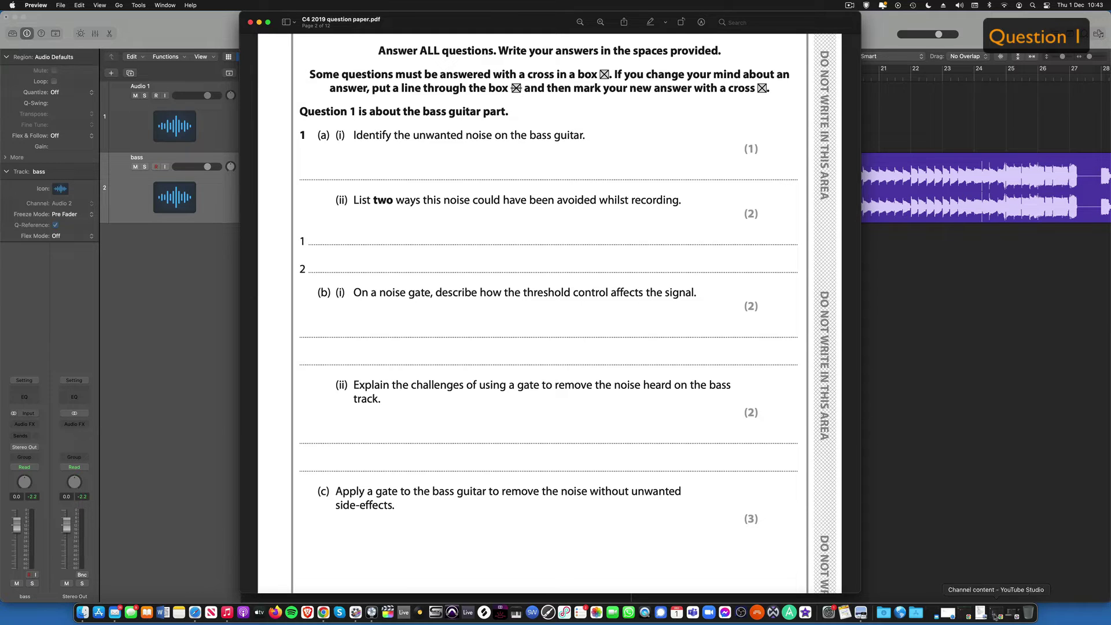
left_click(980, 618)
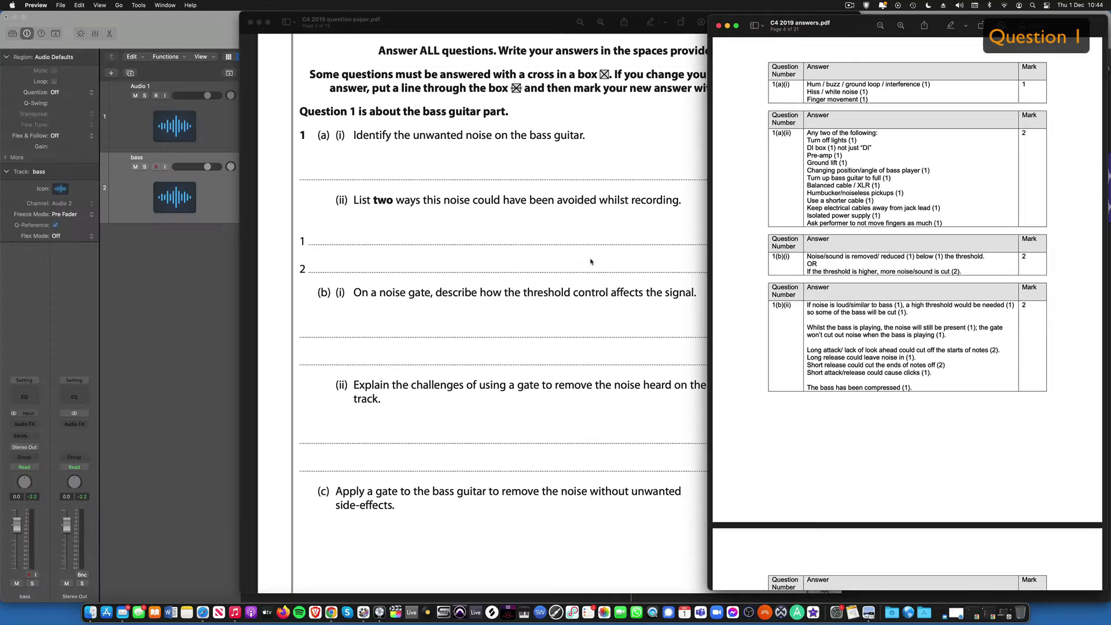
left_click(593, 257)
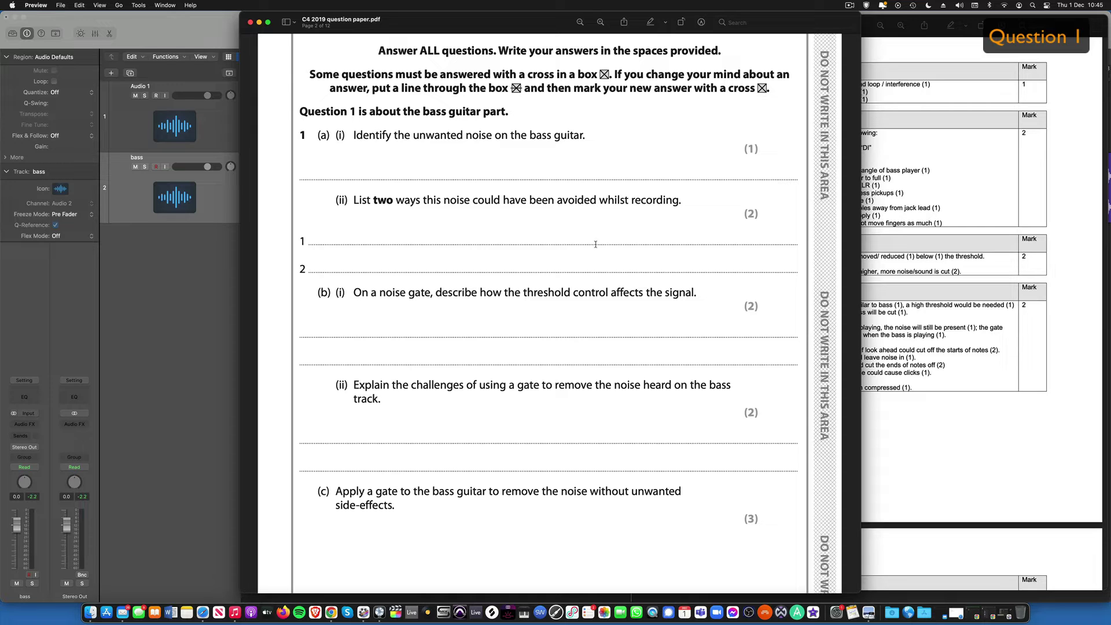
- Back in Logic Pro, insert a Noise Gate on the bass track, enlarge its window to 143% and place it below the bass region
left_click(172, 294)
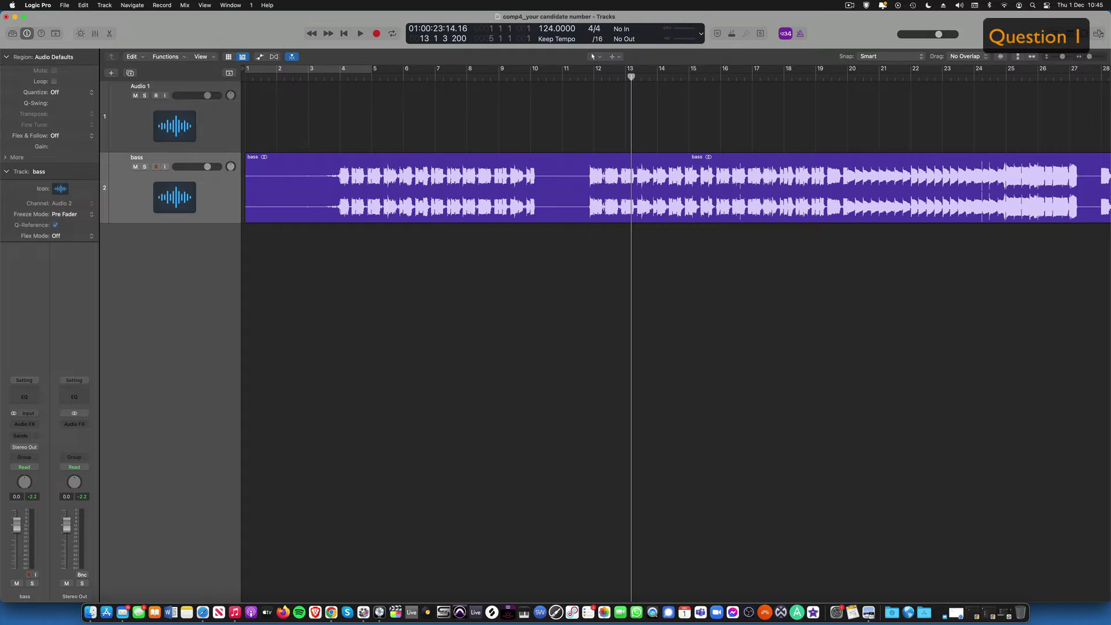
left_click(28, 424)
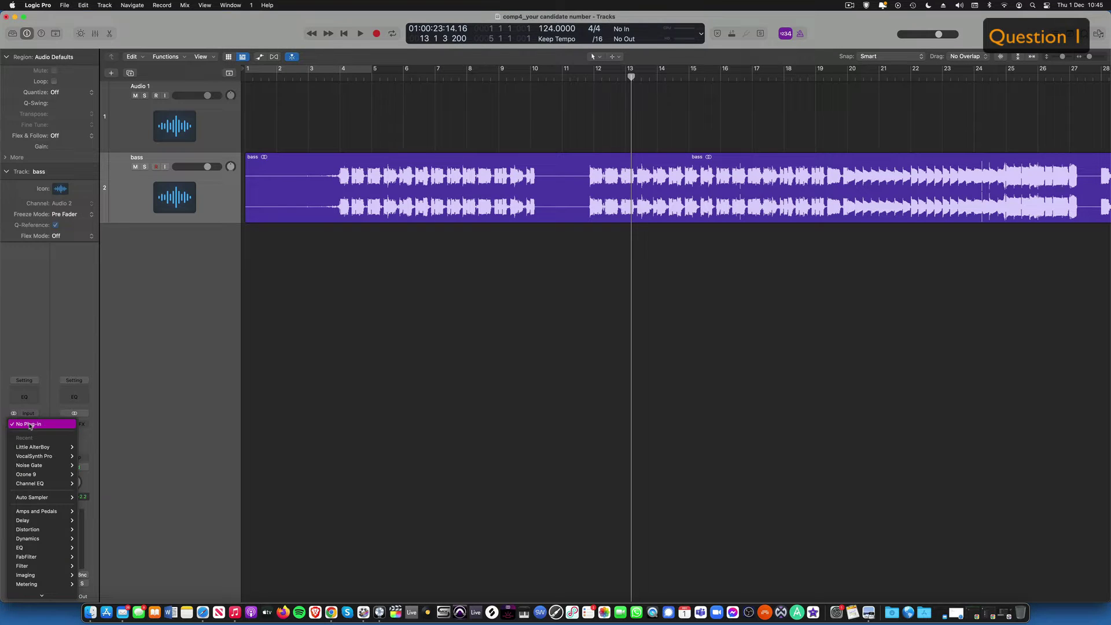
mouse_move(28, 539)
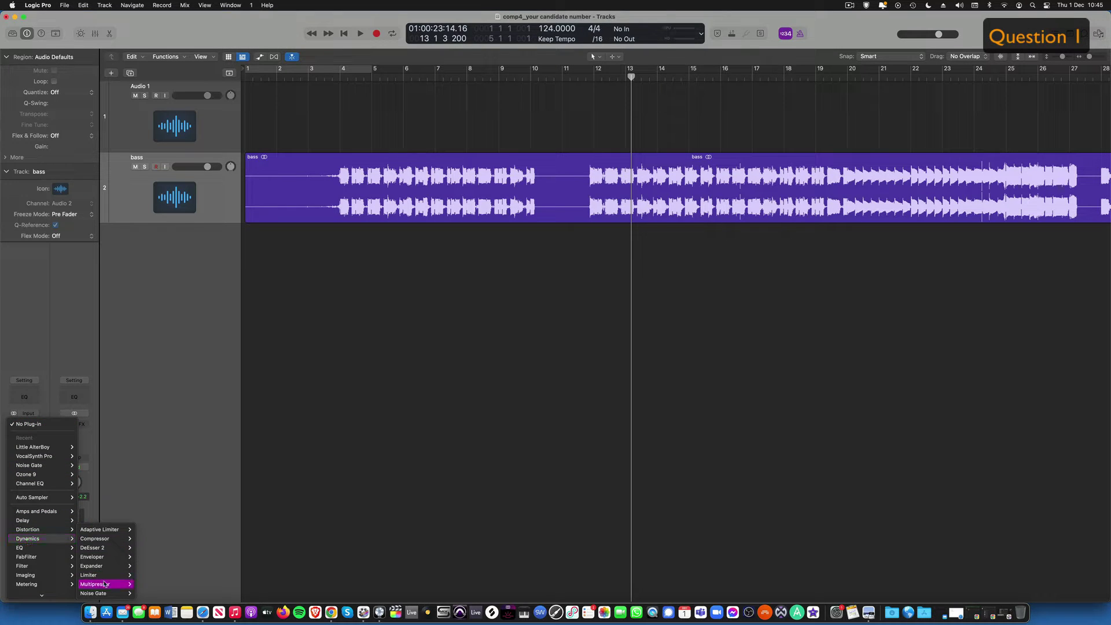
mouse_move(112, 594)
left_click(144, 586)
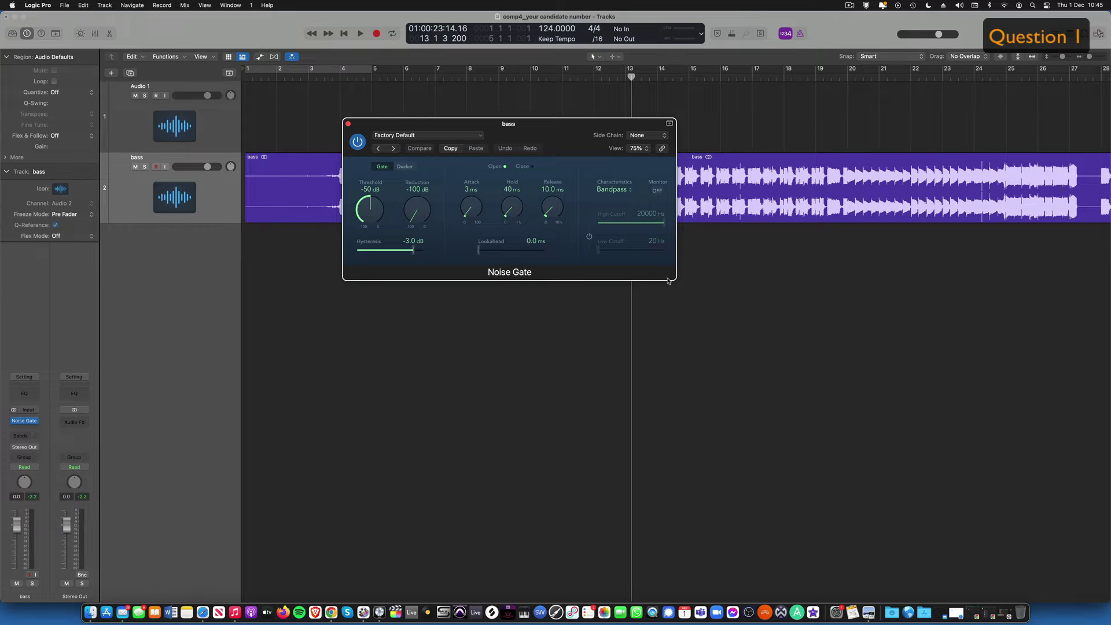
left_click_drag(677, 278, 980, 380)
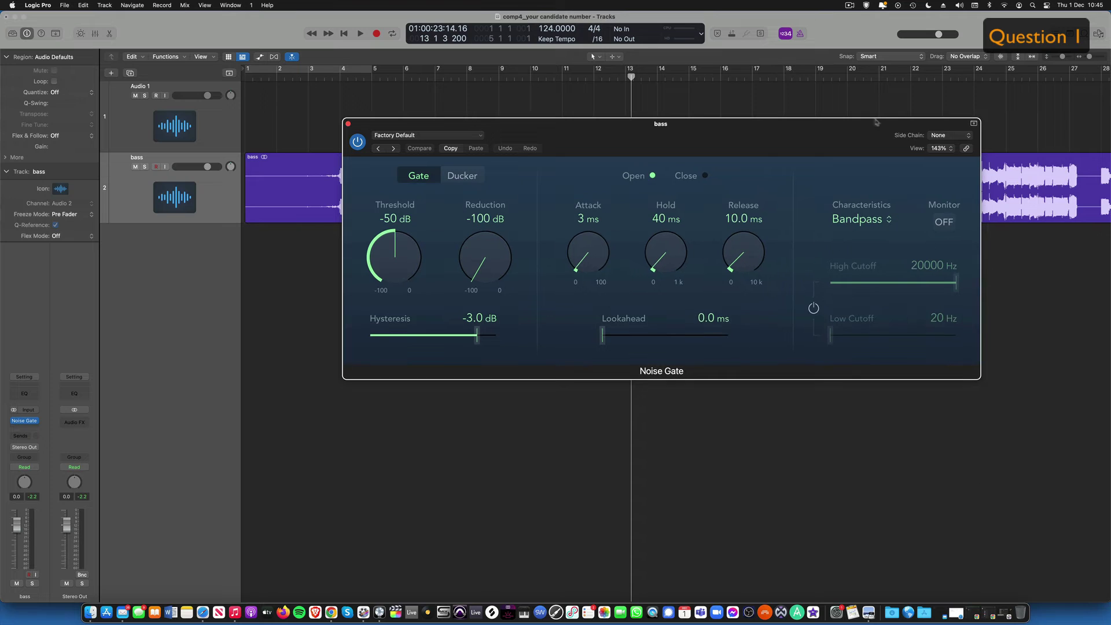
left_click_drag(796, 132, 703, 136)
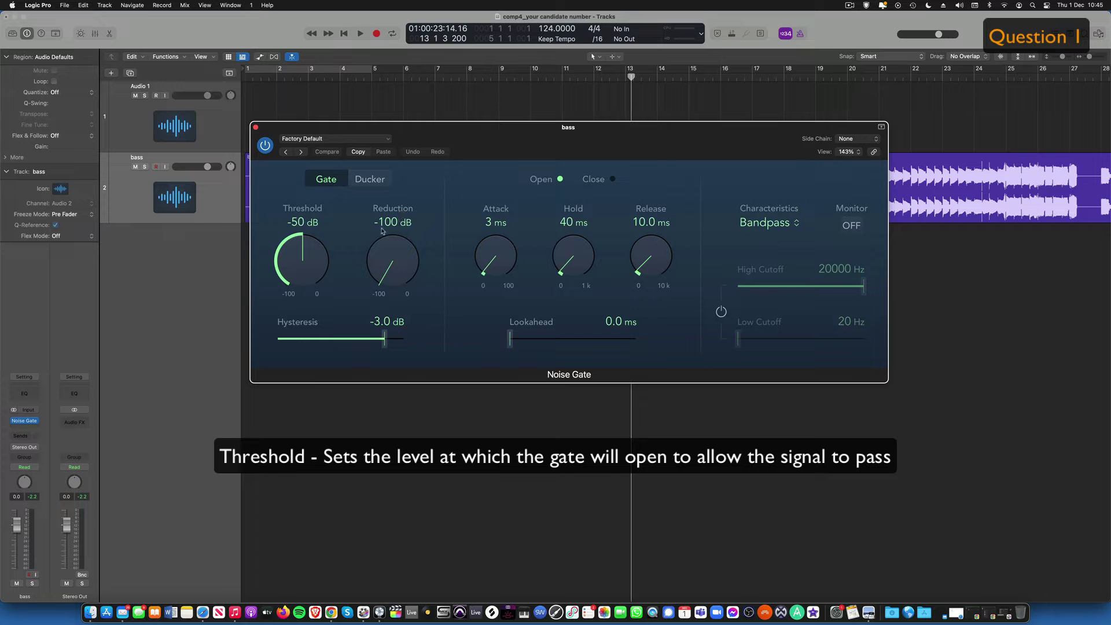
left_click_drag(459, 127, 468, 313)
- Raise the Noise Gate threshold to -20 dB while playing the bass entry from around bars 2 and 3
left_click(313, 80)
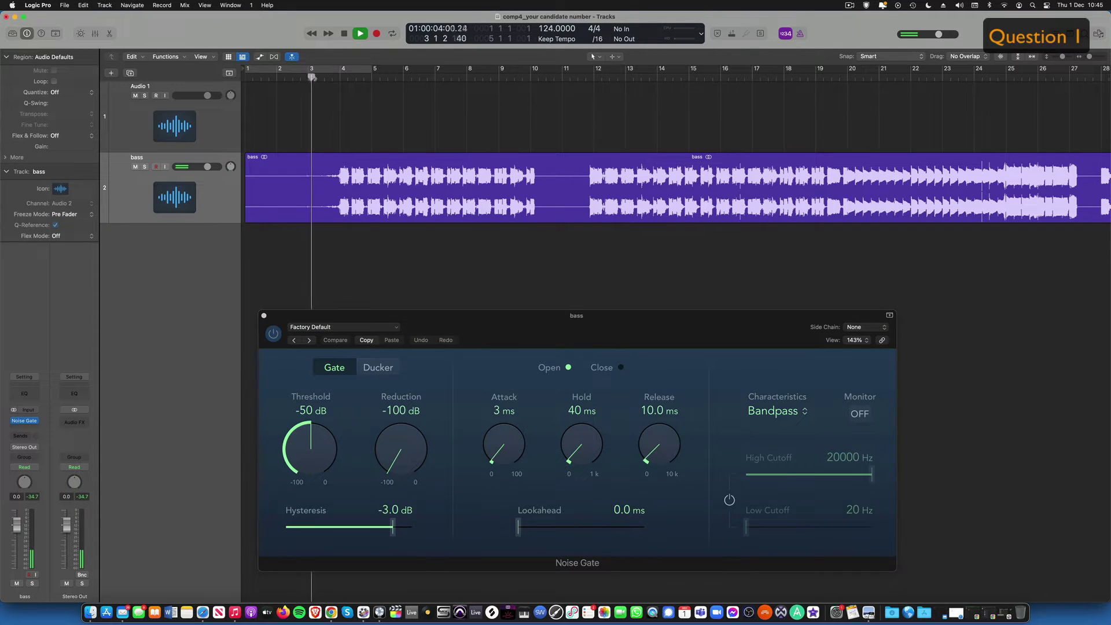
key("space")
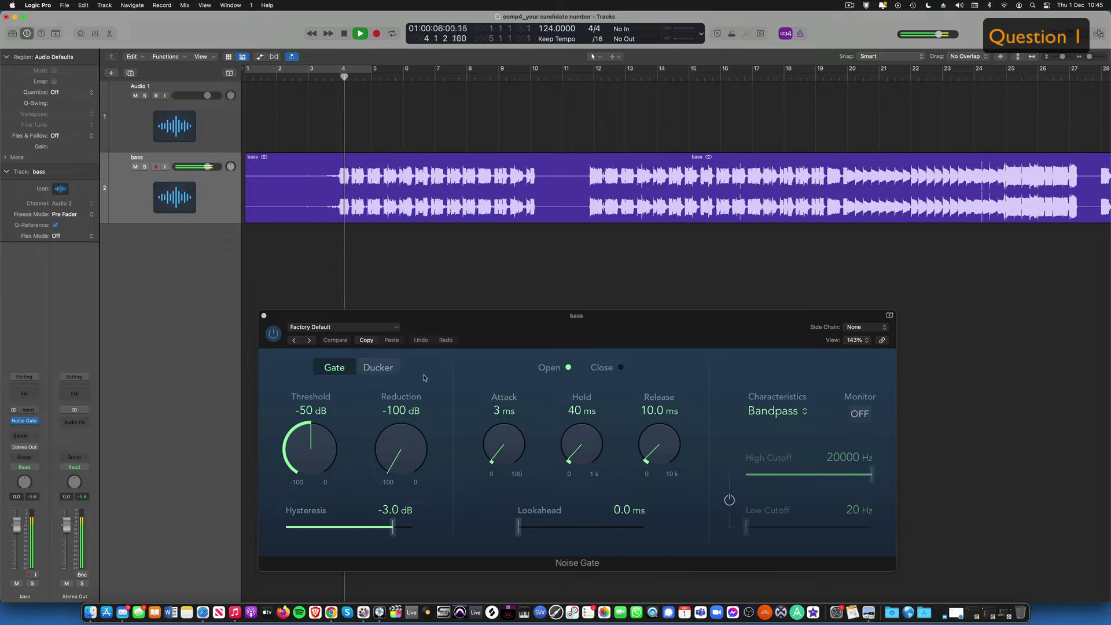
left_click(281, 75)
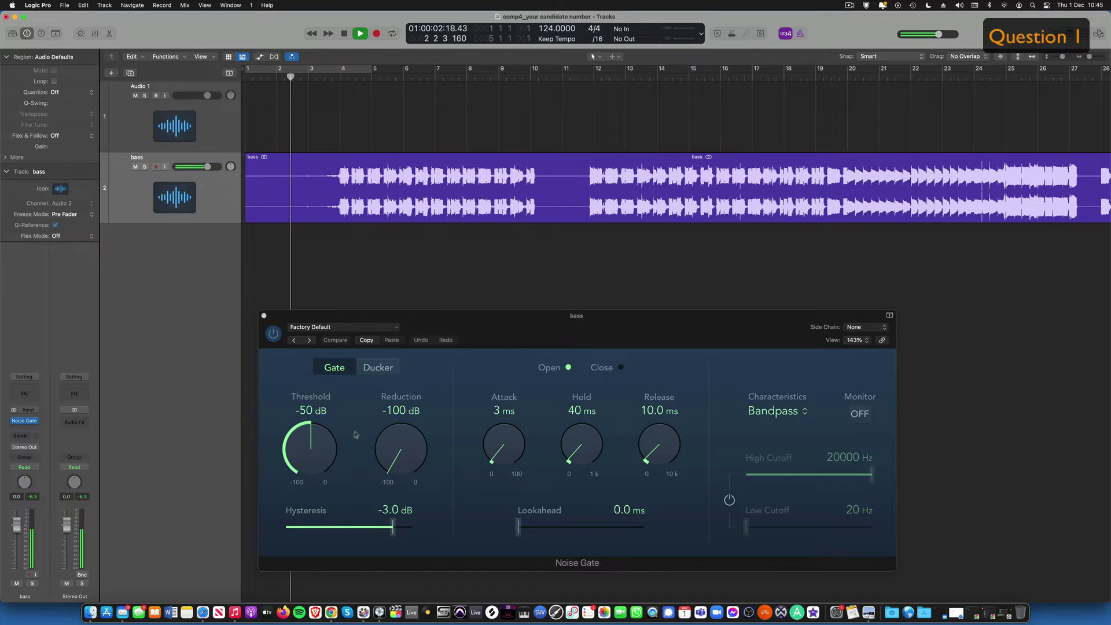
left_click_drag(312, 458, 308, 444)
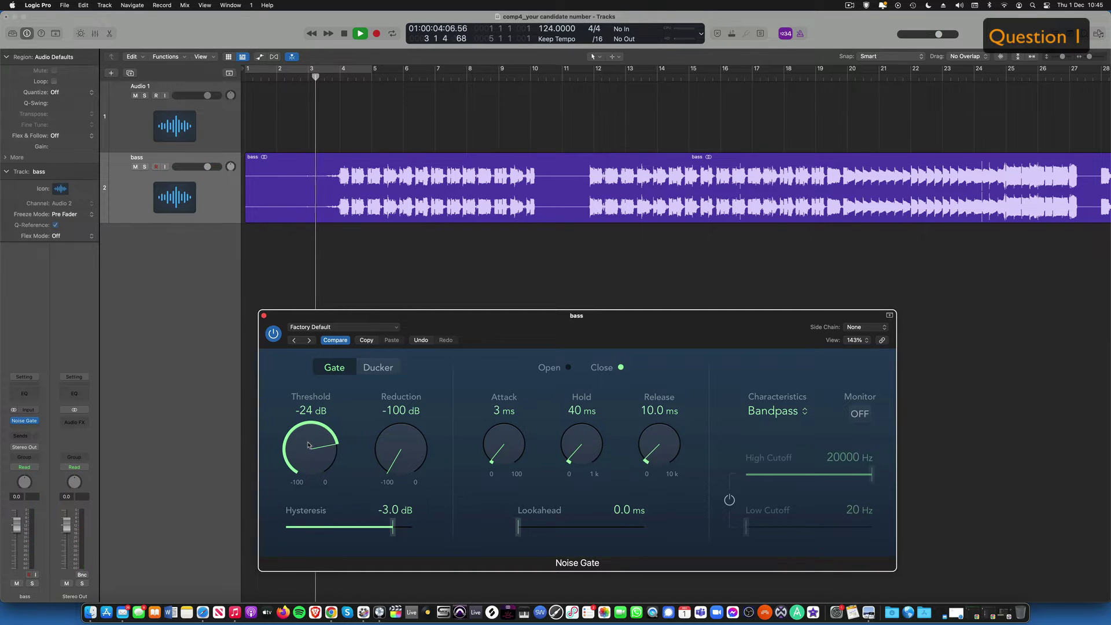
key("space")
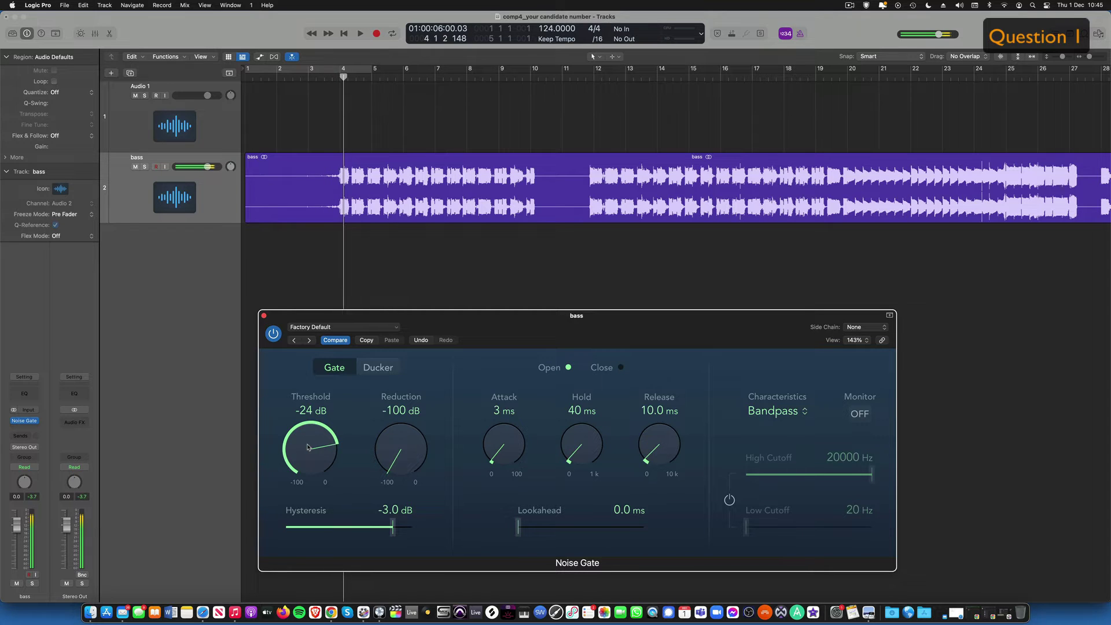
left_click_drag(308, 444, 309, 441)
key("space")
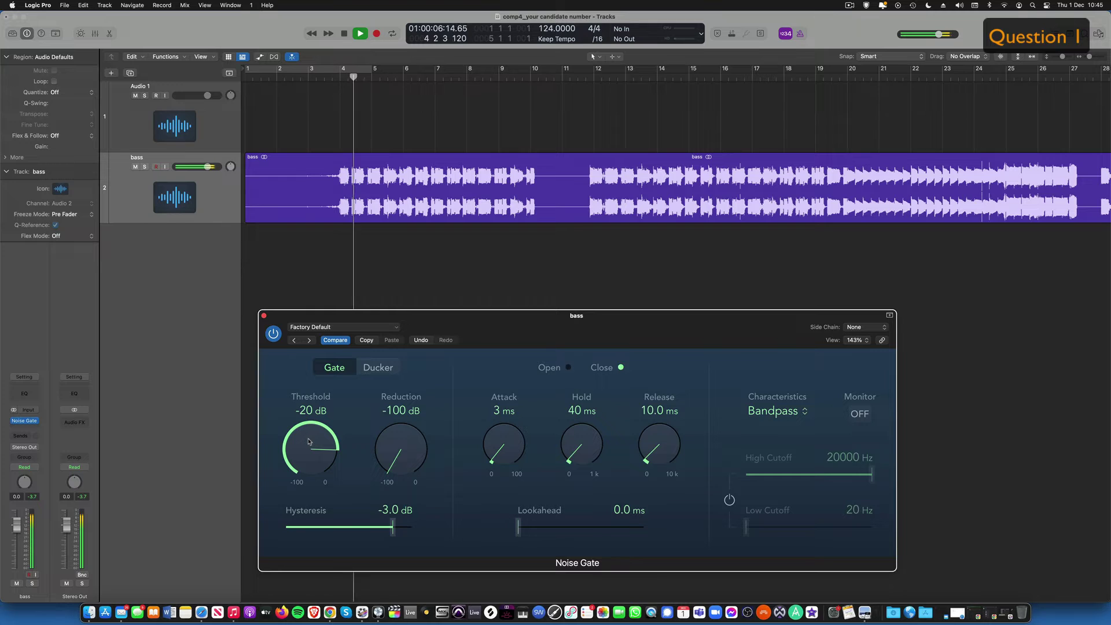
key("space")
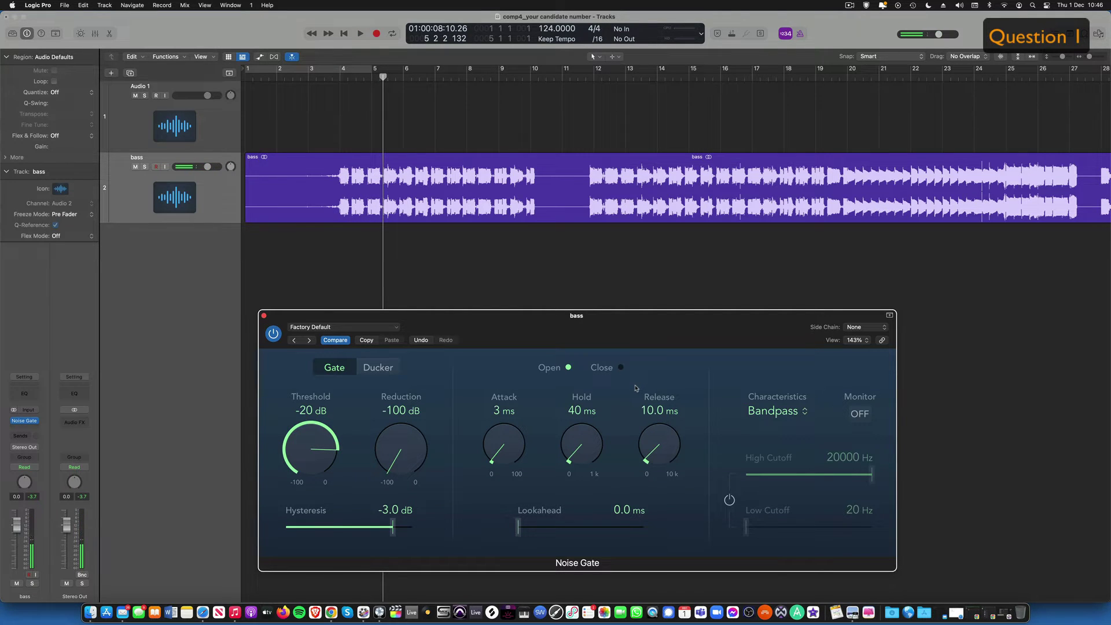
- Try a Noise Gate hold time of 110 ms and audition the bass repeatedly from bar 4
key("space")
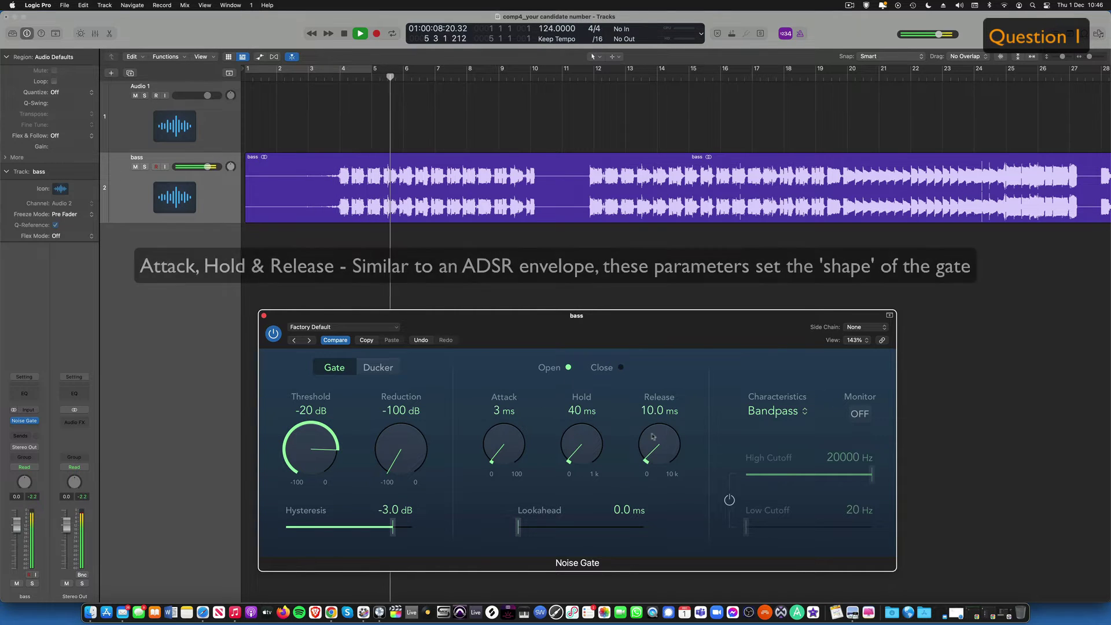
key("space")
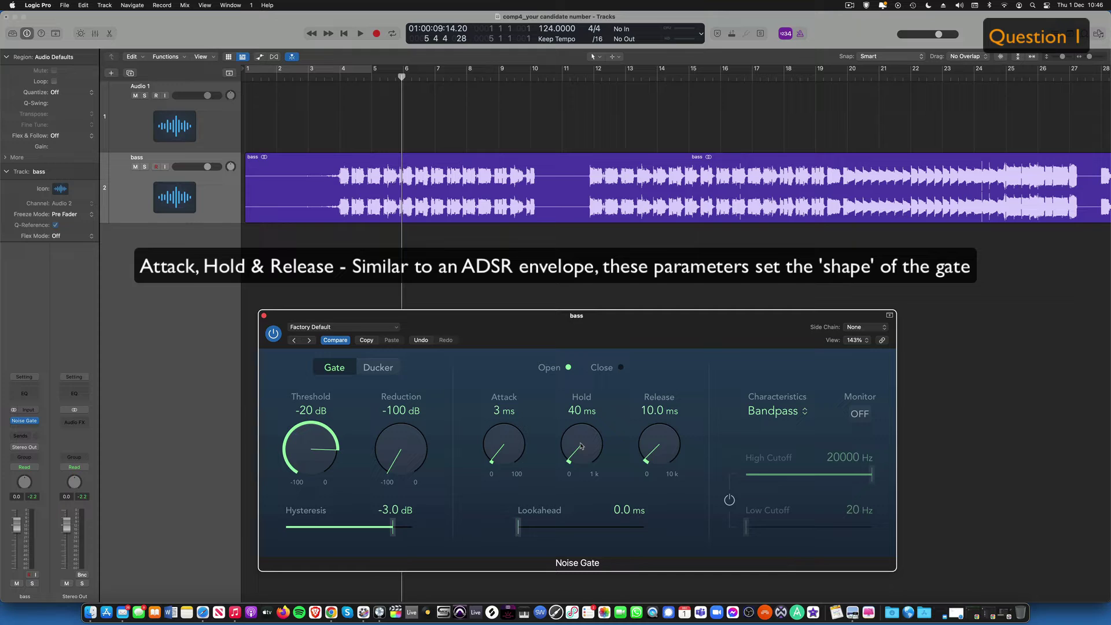
left_click_drag(581, 445, 576, 437)
key("space")
left_click_drag(302, 78, 341, 79)
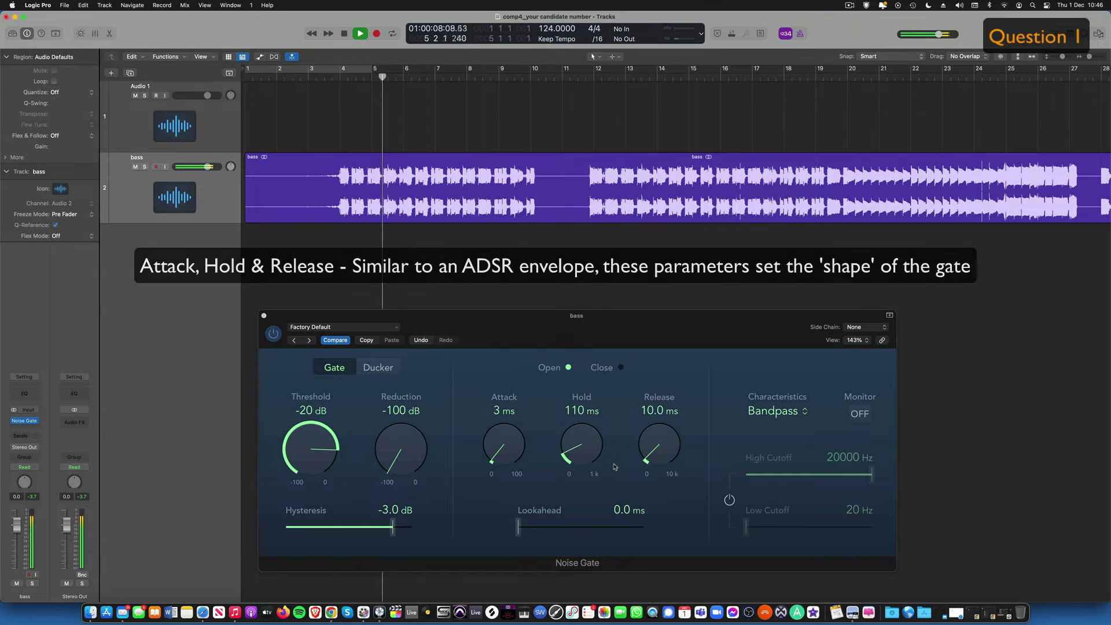
key("space")
key("space")
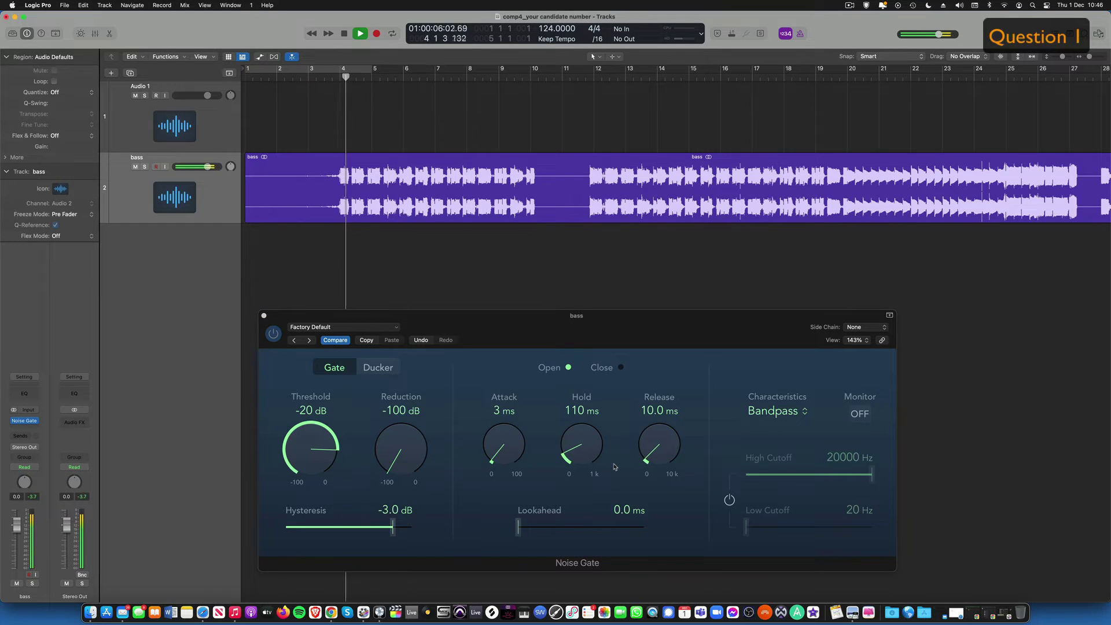
key("space")
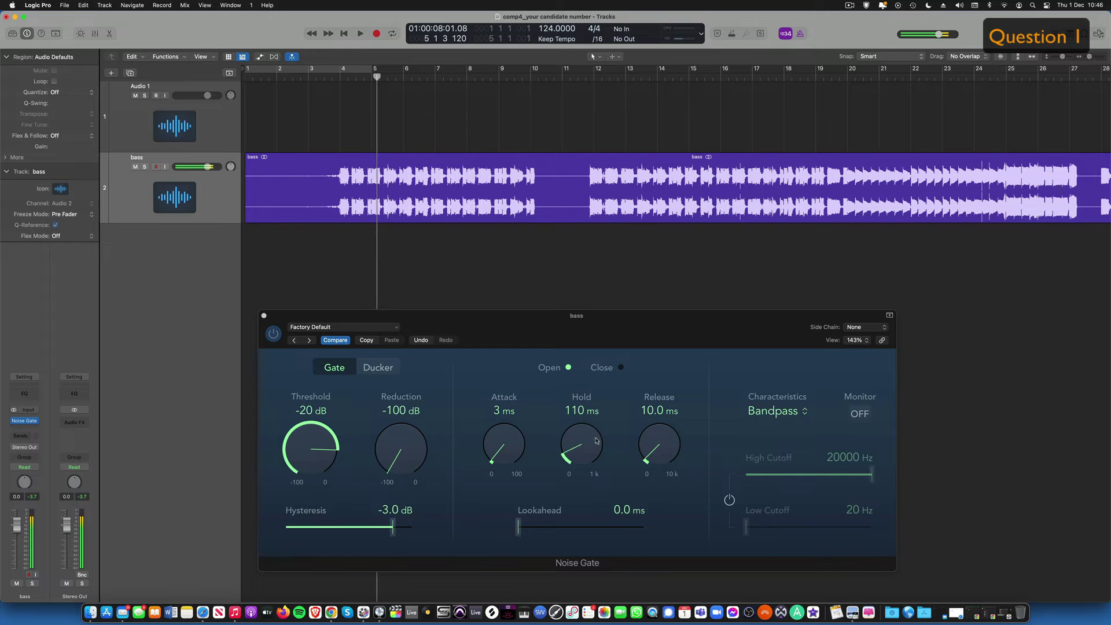
- Set the Noise Gate hold time to 80 ms and play the bass from bar 4 to hear the difference
left_click(583, 447)
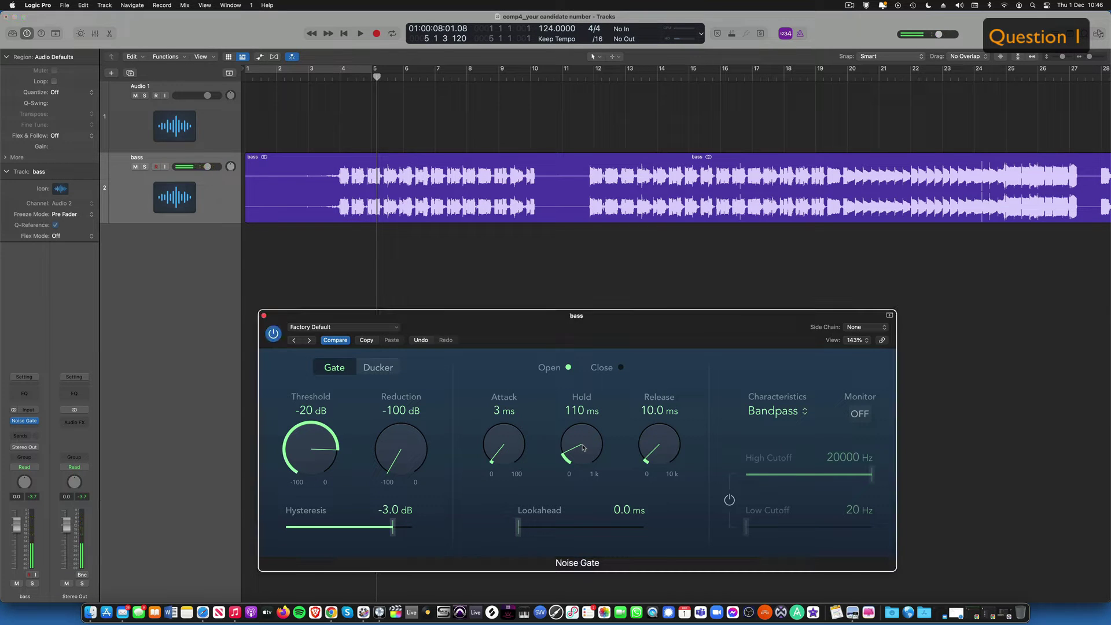
key("space")
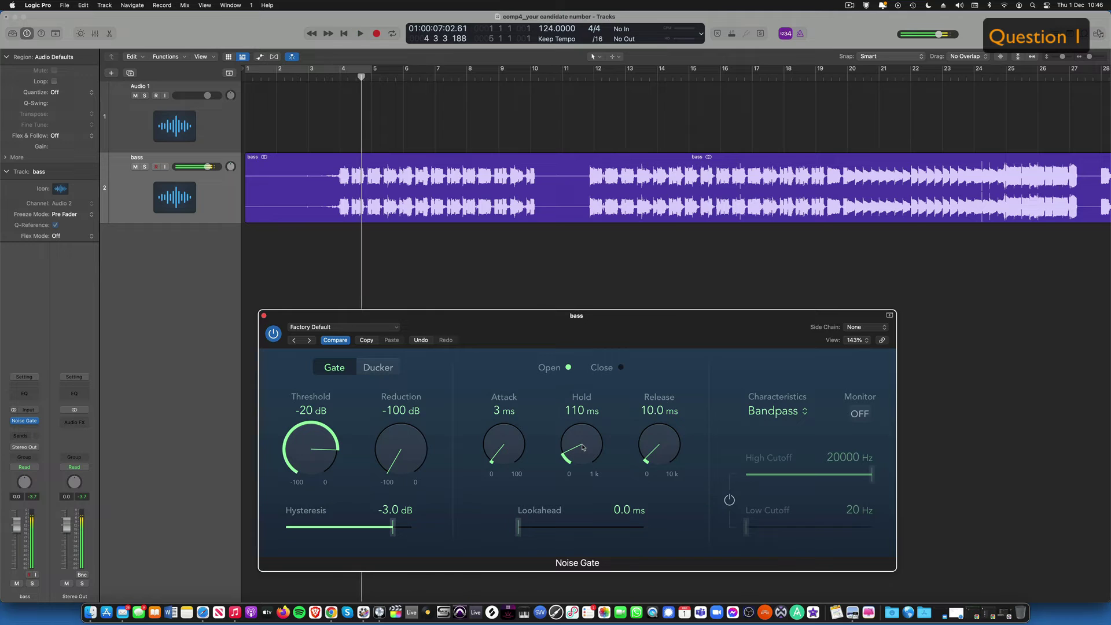
left_click_drag(583, 448, 583, 451)
key("space")
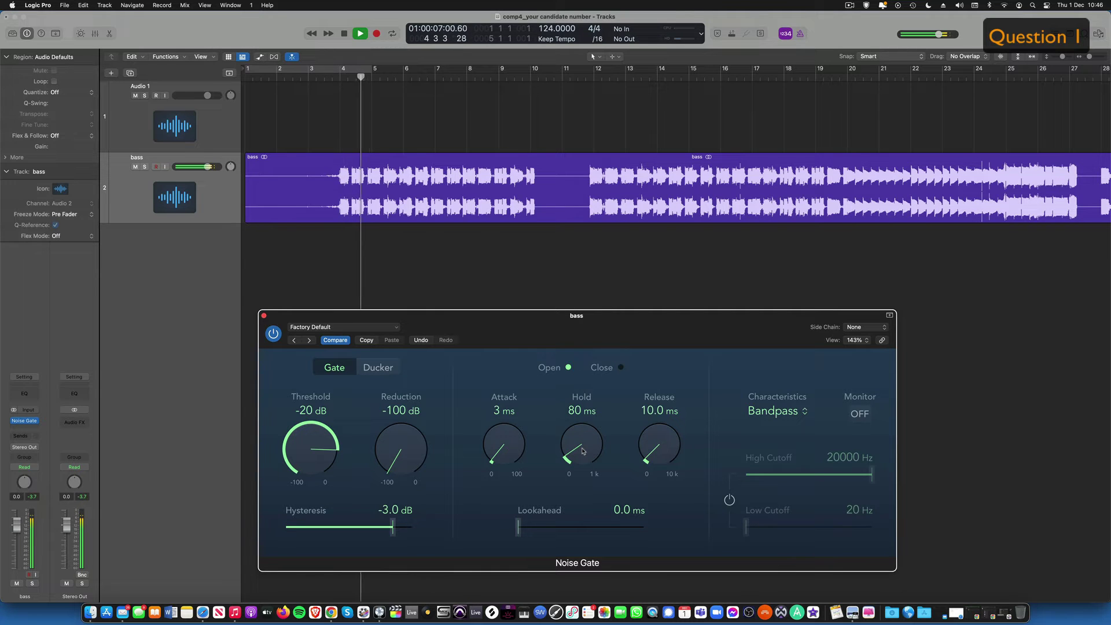
key("space")
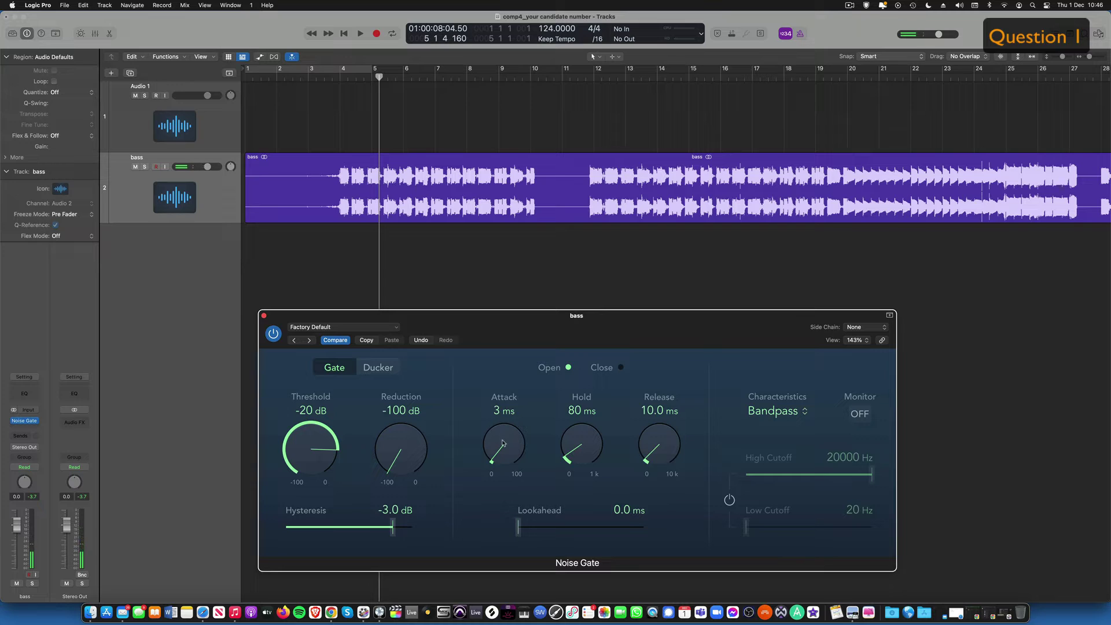
- Set the Noise Gate attack to 1 ms after trying 0 ms, auditioning the bass from bar 4 with each value
left_click_drag(503, 443, 507, 452)
key("space")
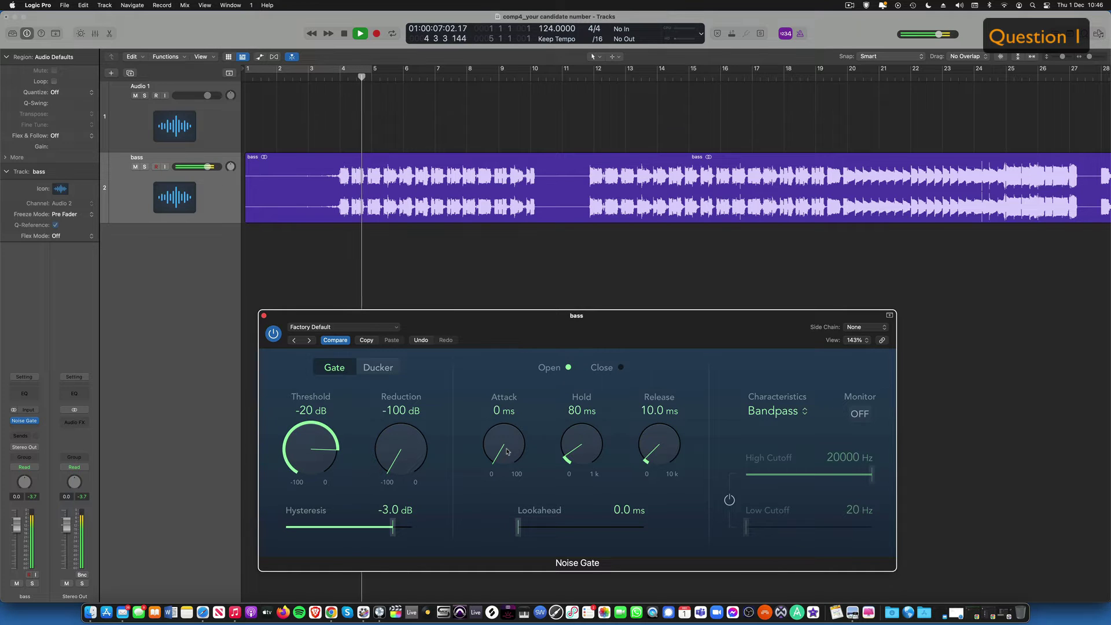
key("space")
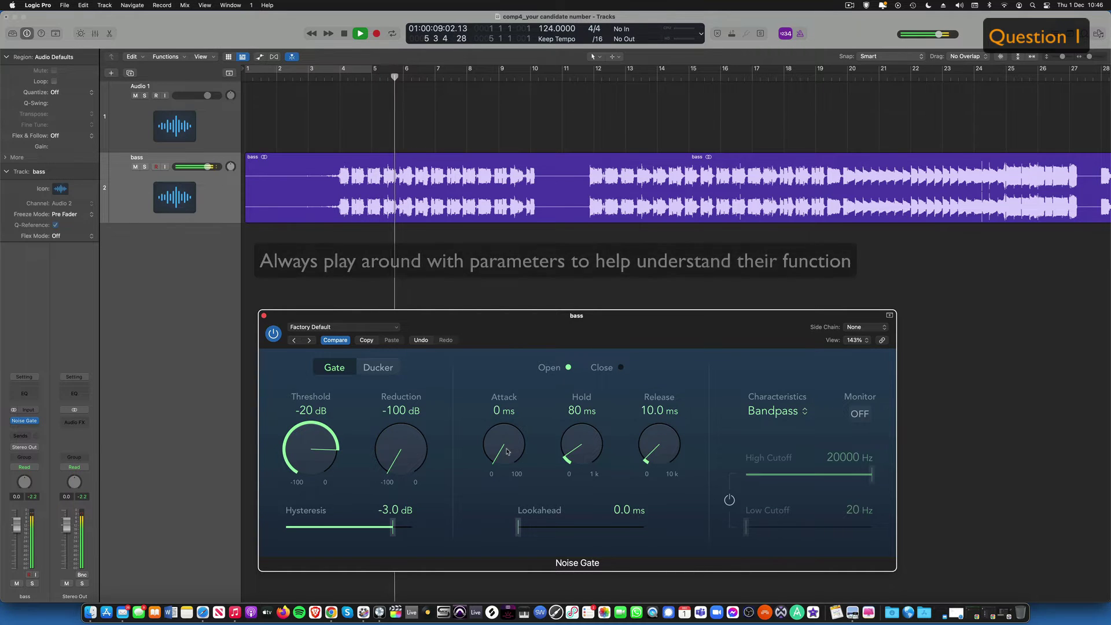
left_click_drag(507, 451, 507, 450)
key("space")
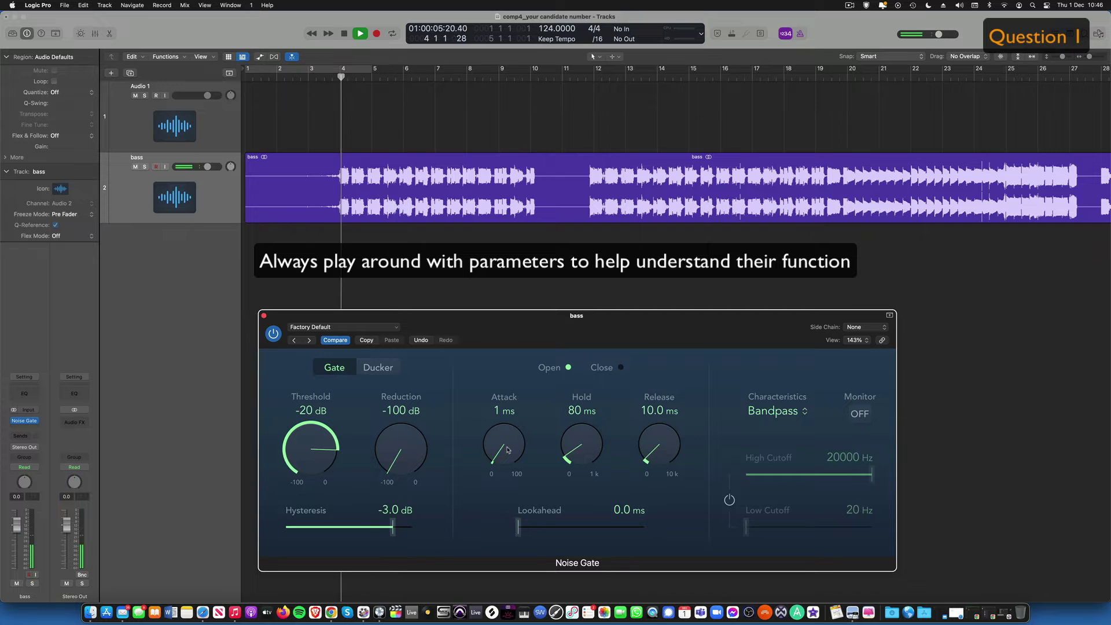
key("space")
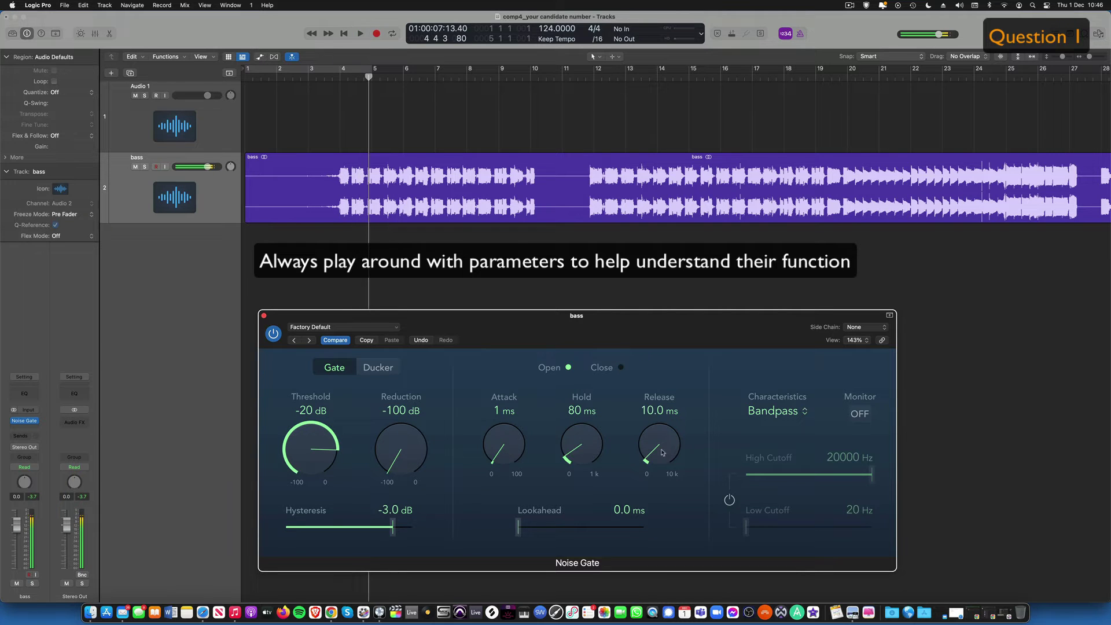
- Try a Noise Gate release time of 17 ms and audition the bass from bar 4
left_click_drag(663, 450, 663, 449)
key("space")
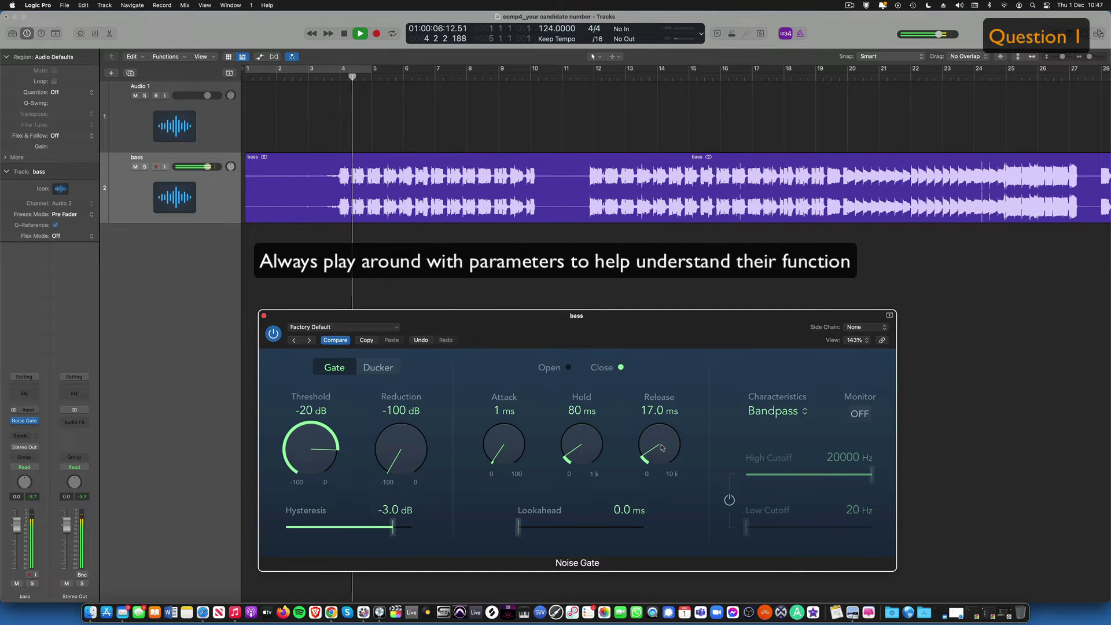
key("space")
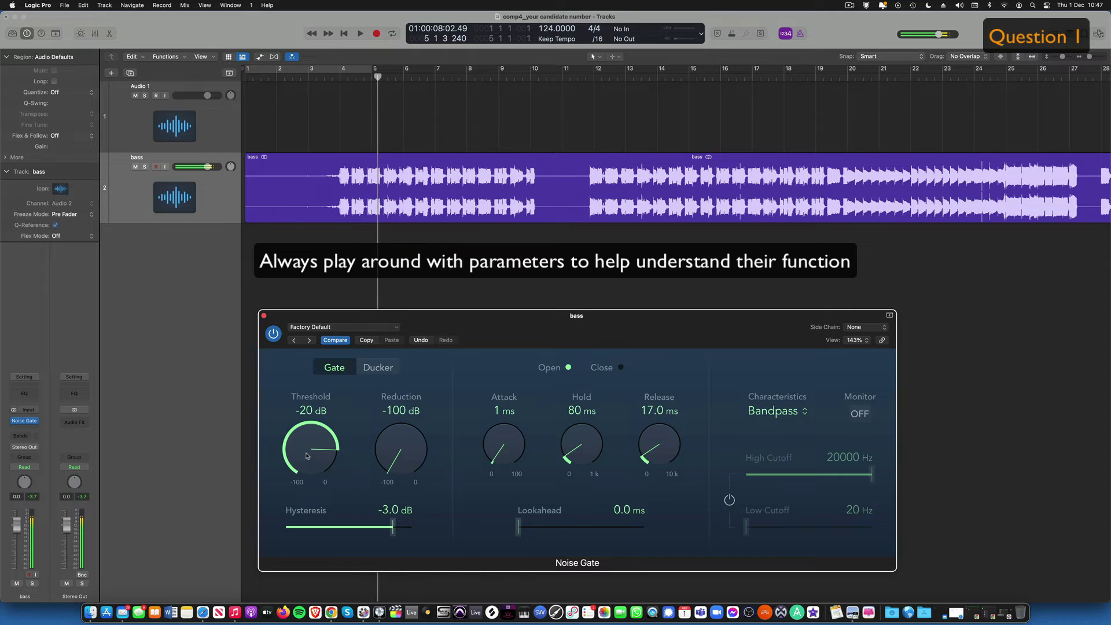
- Try a Noise Gate threshold of -22 dB, stepping down through -21 dB and auditioning the bass around bars 4 to 6
left_click_drag(306, 455, 307, 457)
key("space")
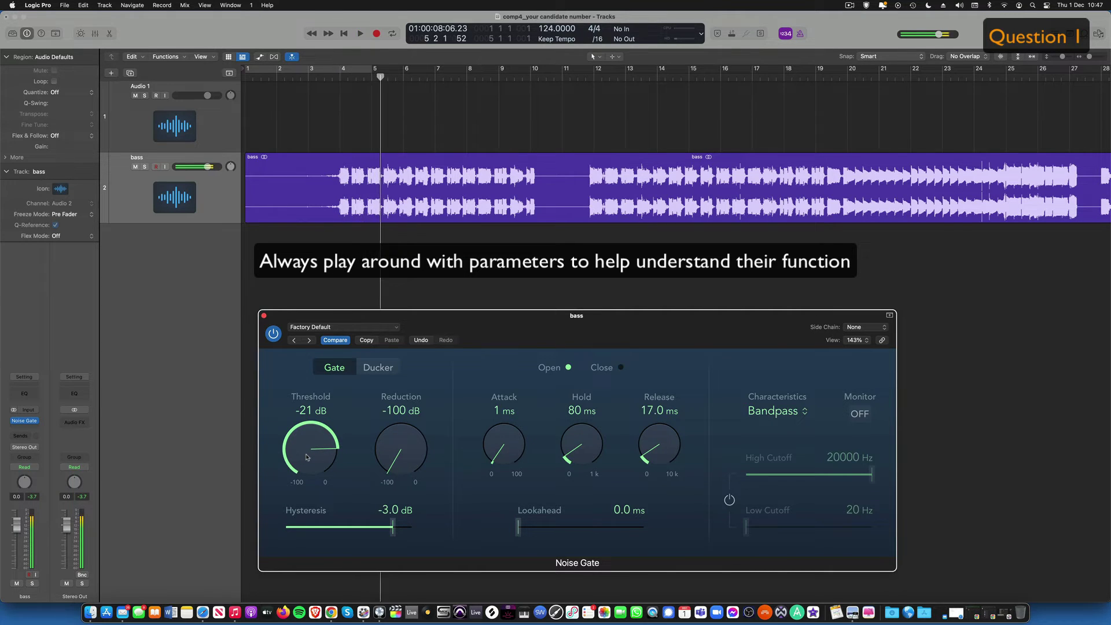
left_click_drag(307, 457, 307, 458)
key("space")
key("space")
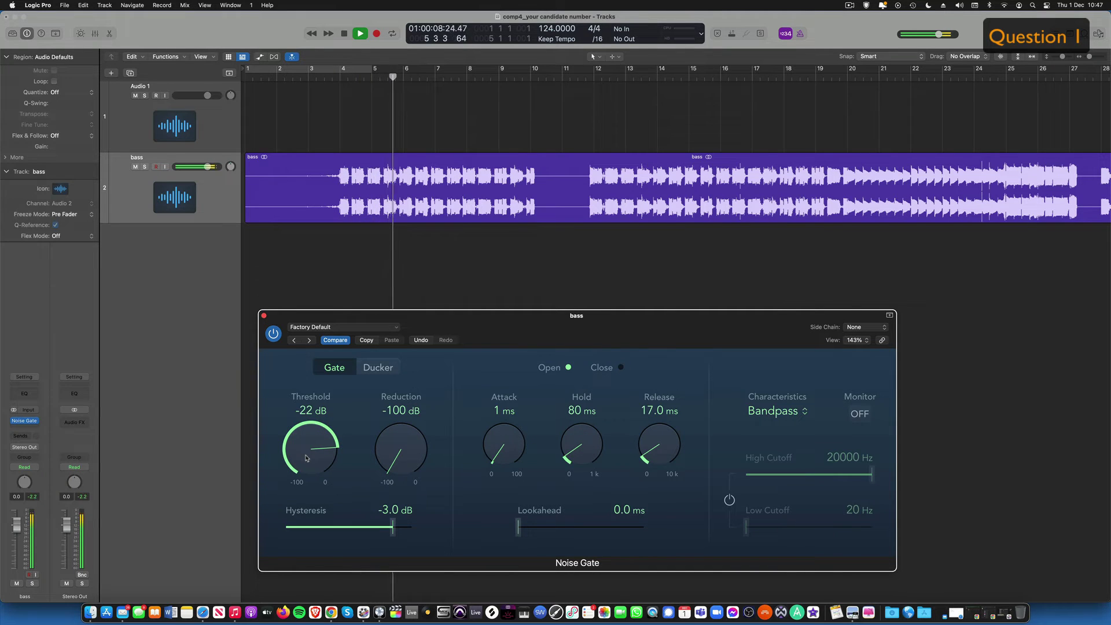
key("space")
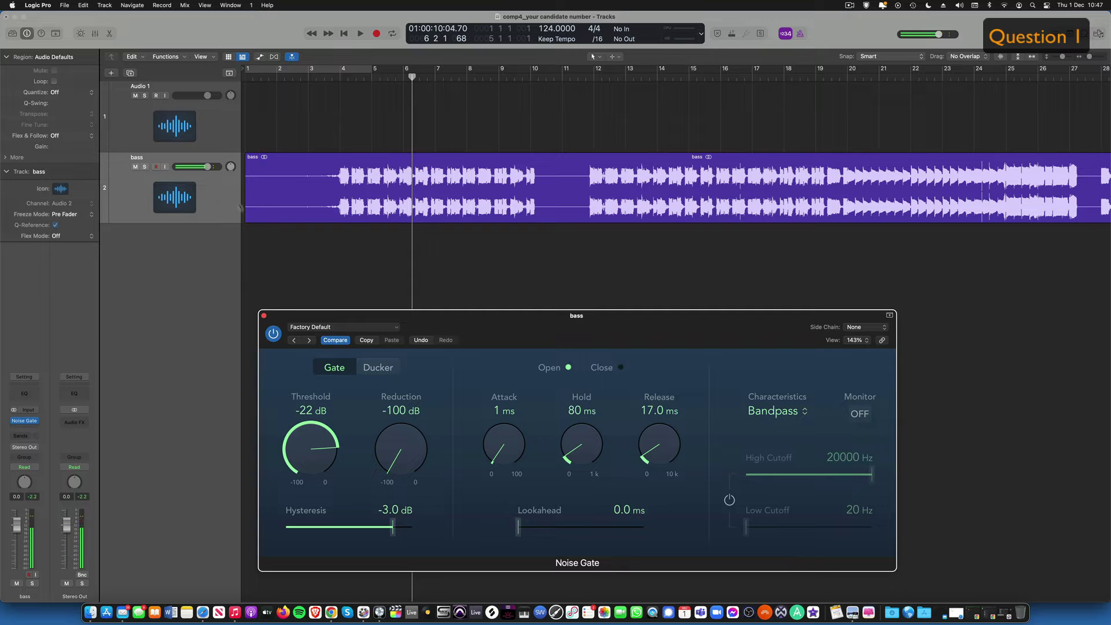
left_click(341, 165)
key("space")
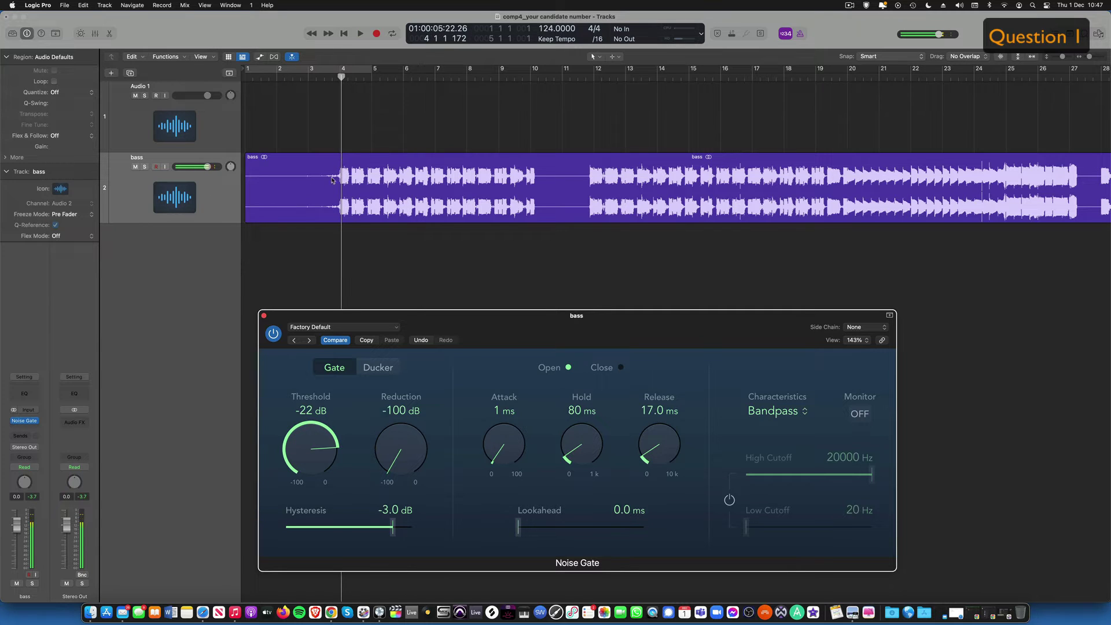
- Trim the start of the bass region to about bar 4, cutting off the noisy intro before the first note
scroll(333, 180, "up", 2)
left_click_drag(333, 180, 242, 231)
key("Delete")
scroll(355, 227, "up", 2)
left_click(361, 228)
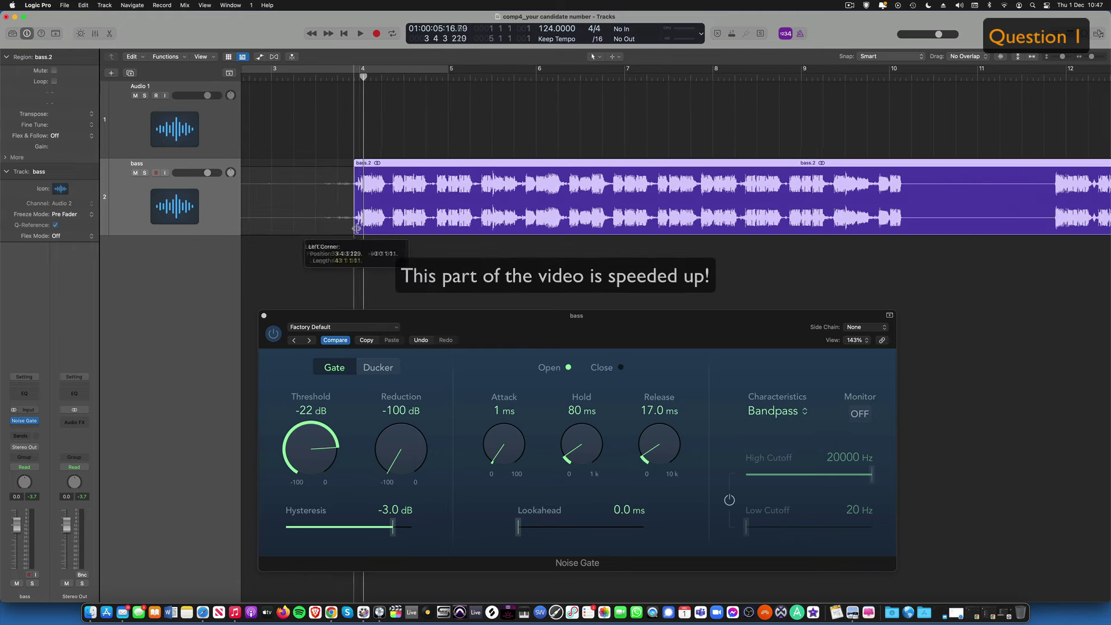
key("space")
key("super+Right")
scroll(276, 232, "left", 3)
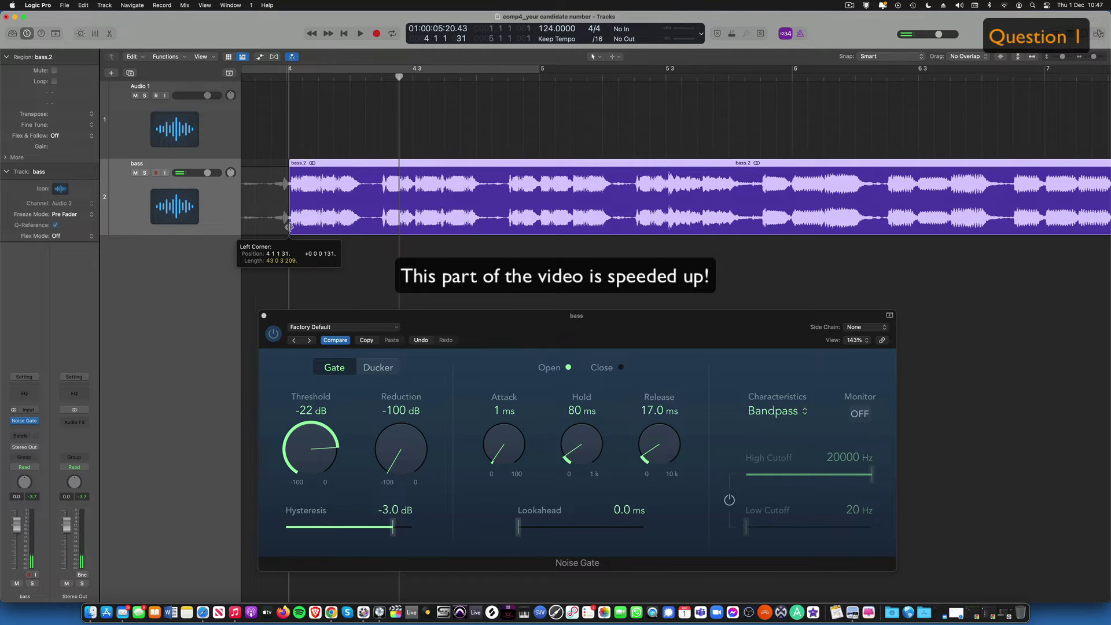
- Set the Noise Gate threshold to -24 dB, hold to 50 ms and release to 16 ms while playing the bass from bar 4
left_click_drag(311, 446, 310, 450)
key("space")
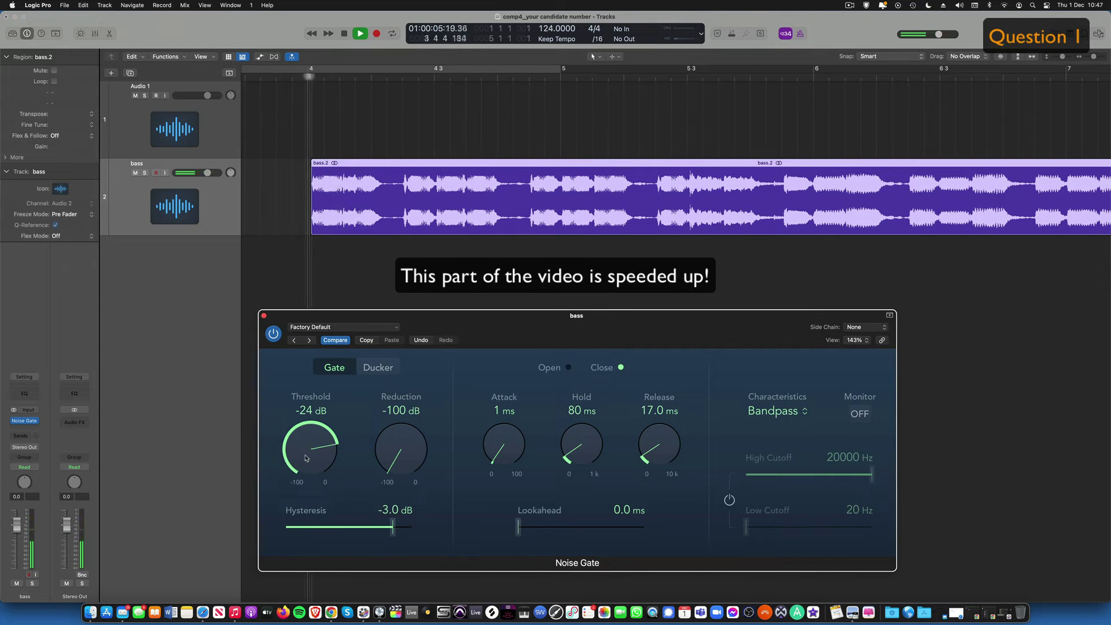
left_click_drag(581, 442, 582, 449)
left_click_drag(659, 437, 660, 442)
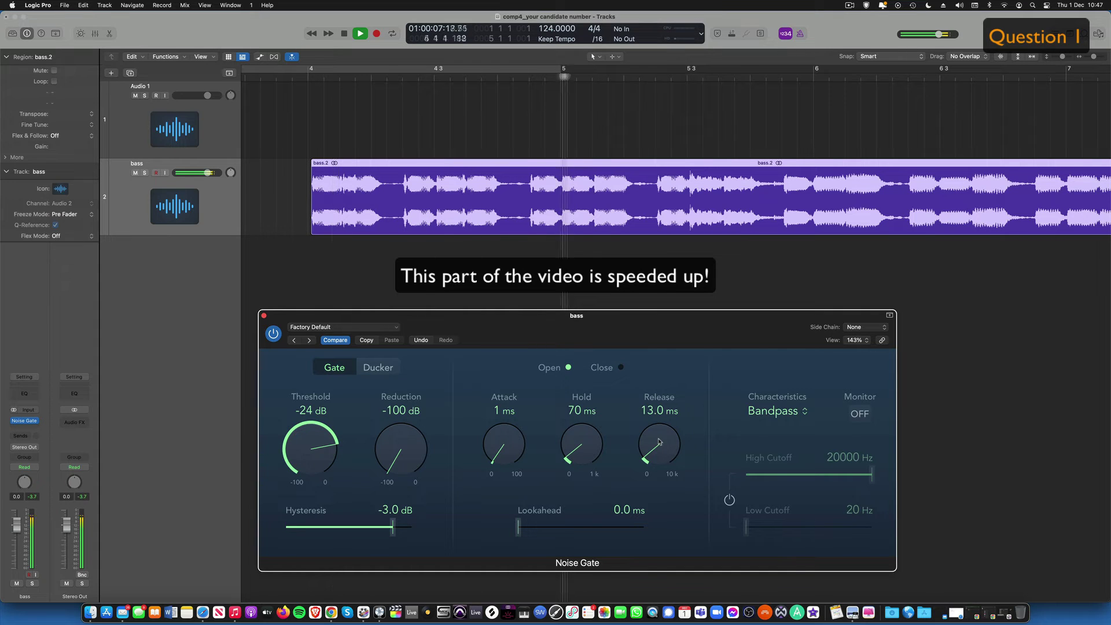
left_click_drag(581, 444, 581, 439)
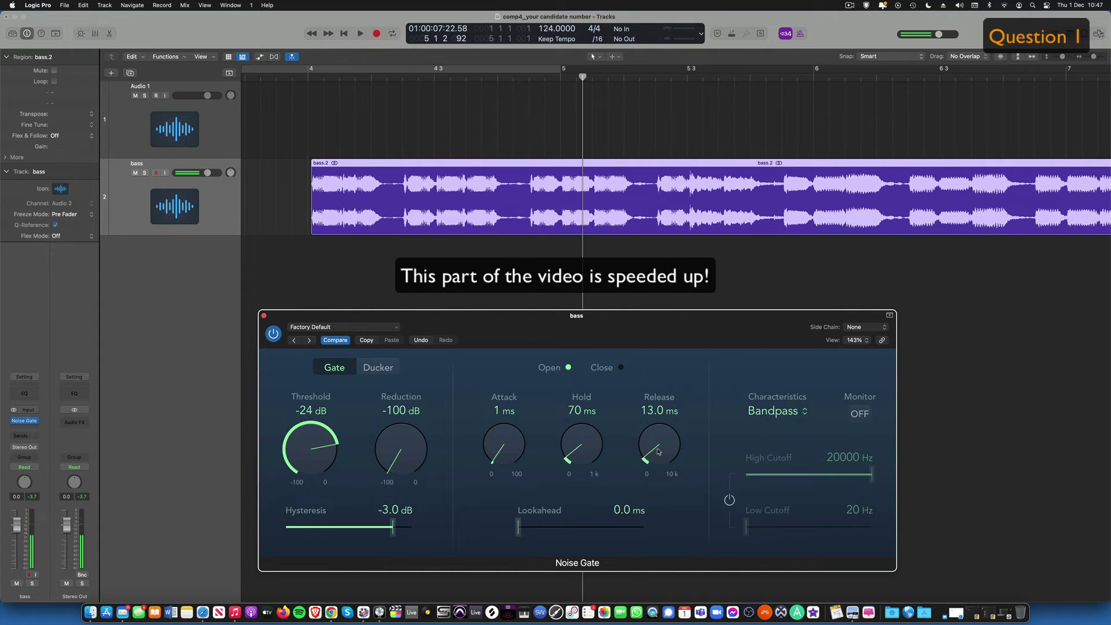
left_click_drag(659, 446, 659, 442)
key("space")
left_click(588, 304)
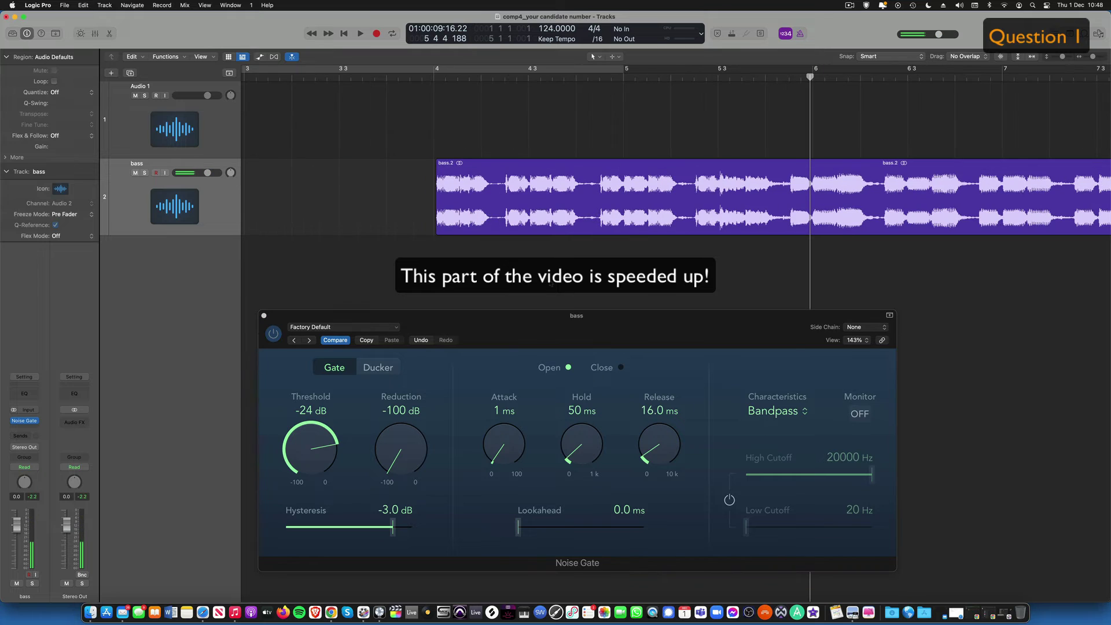
- Set the Noise Gate release to 7 ms and threshold to -16 dB while playing the bass, and close the plug-in window
key("comma")
key("super+Left")
key("space")
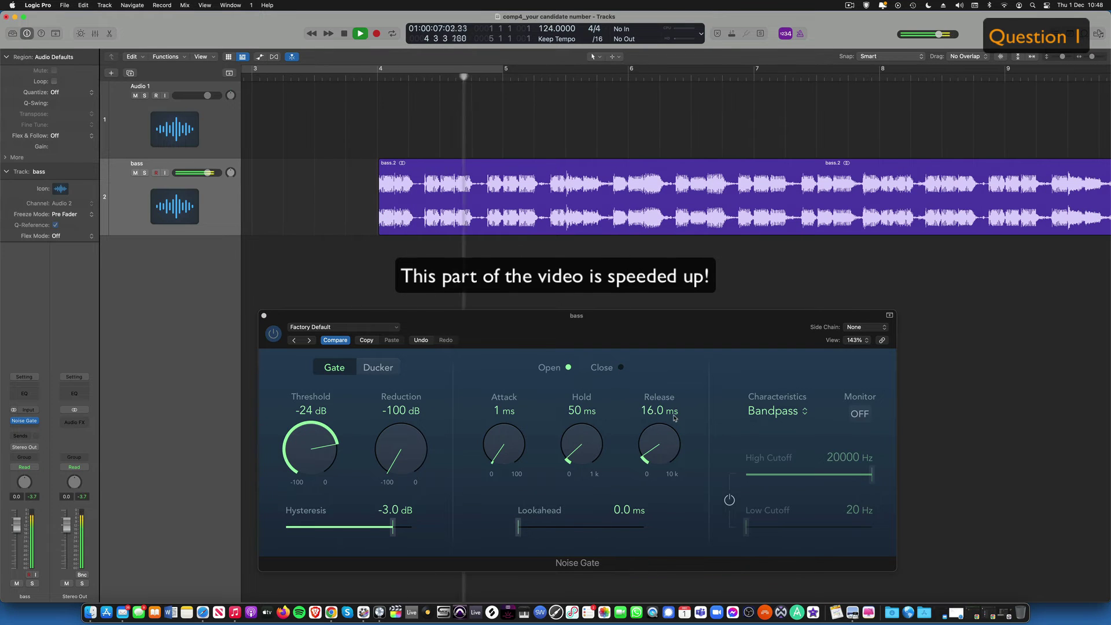
left_click_drag(653, 447, 651, 456)
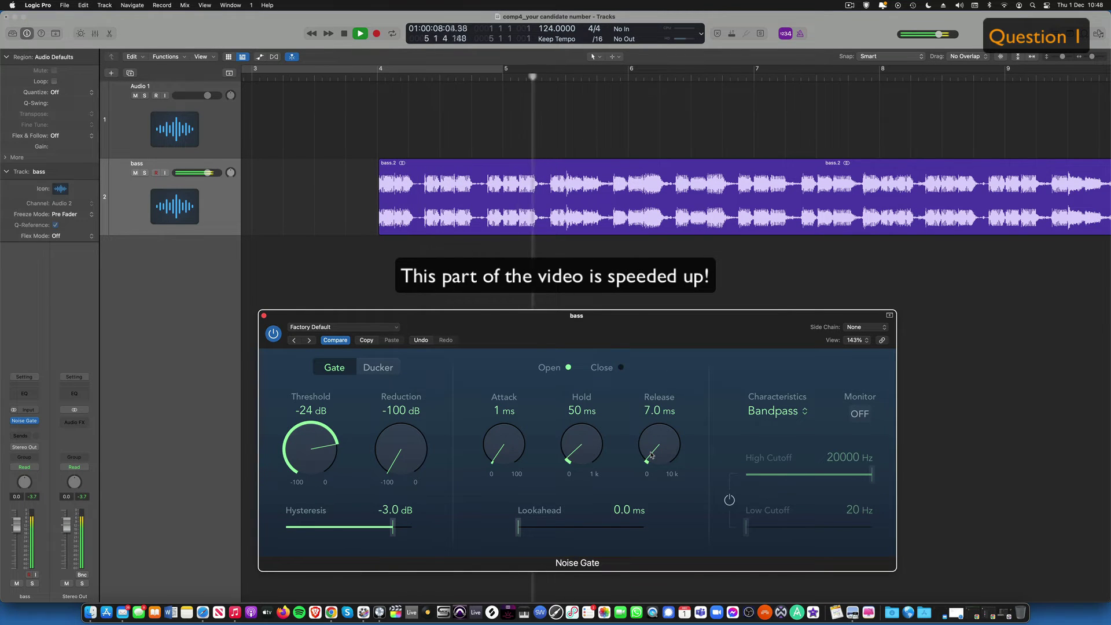
left_click_drag(310, 462, 314, 451)
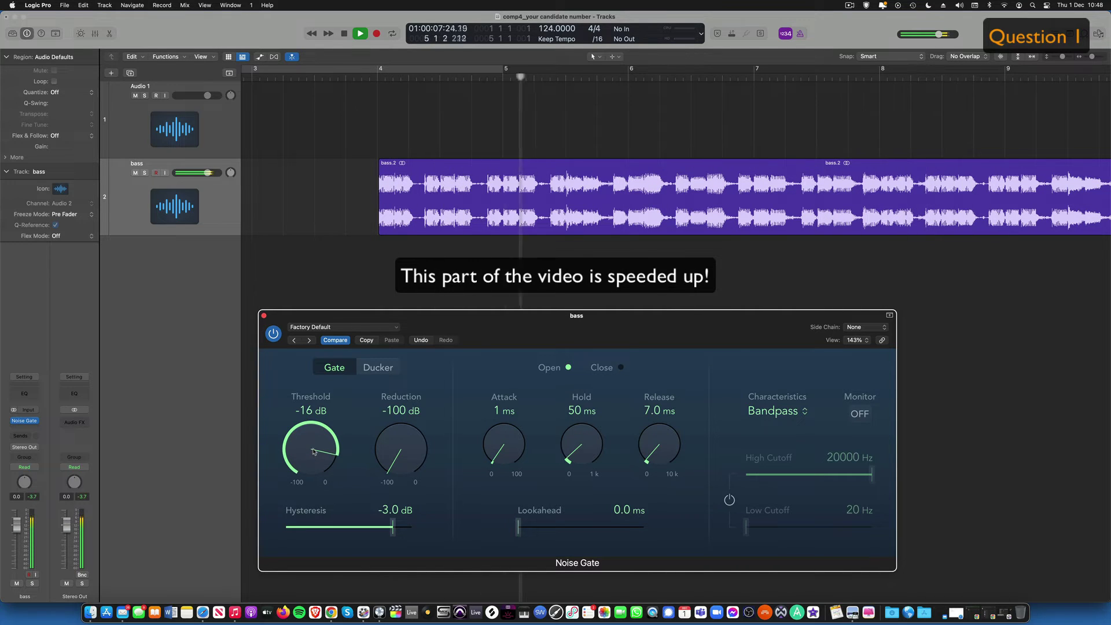
key("space")
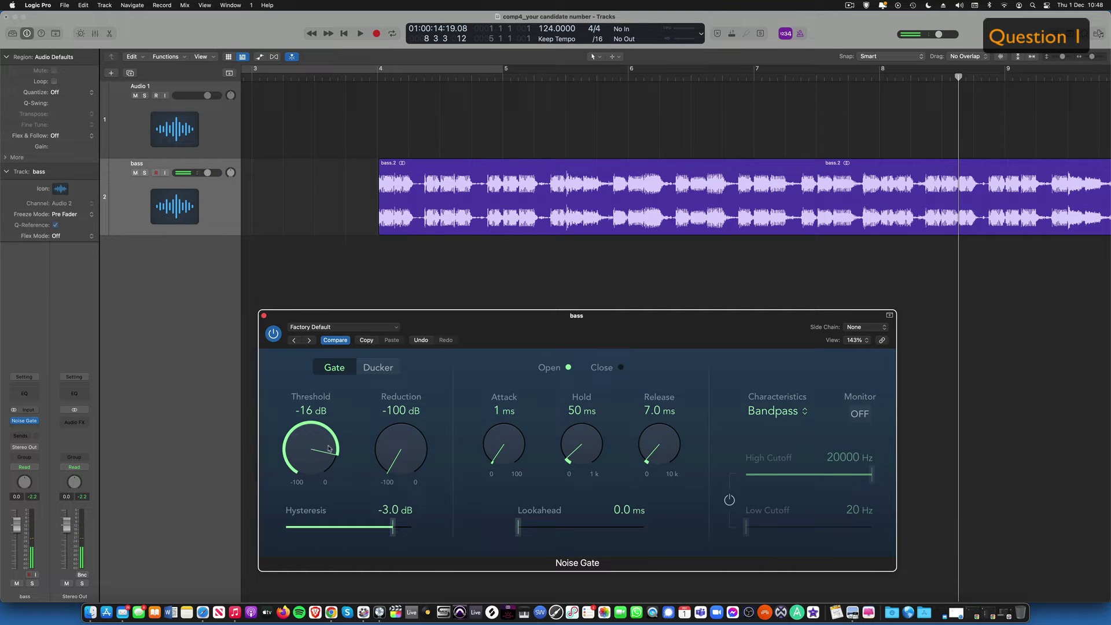
key("super+w")
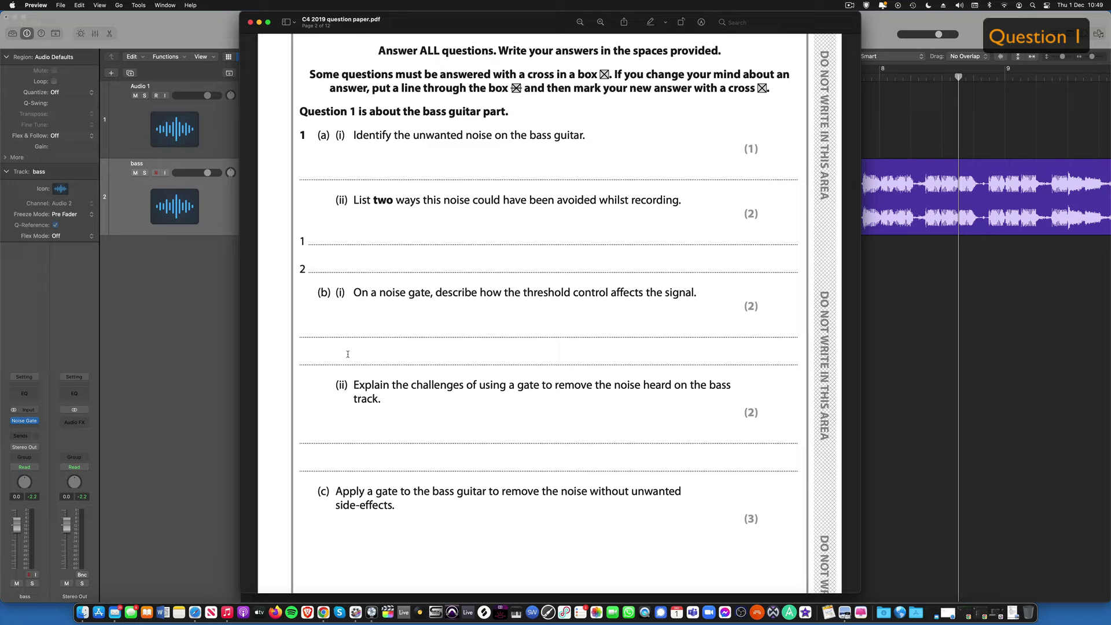
- Read questions 1(b) and 1(c) in the question paper and check the marking criteria for 1(c) in the answers PDF
scroll(353, 352, "down", 3)
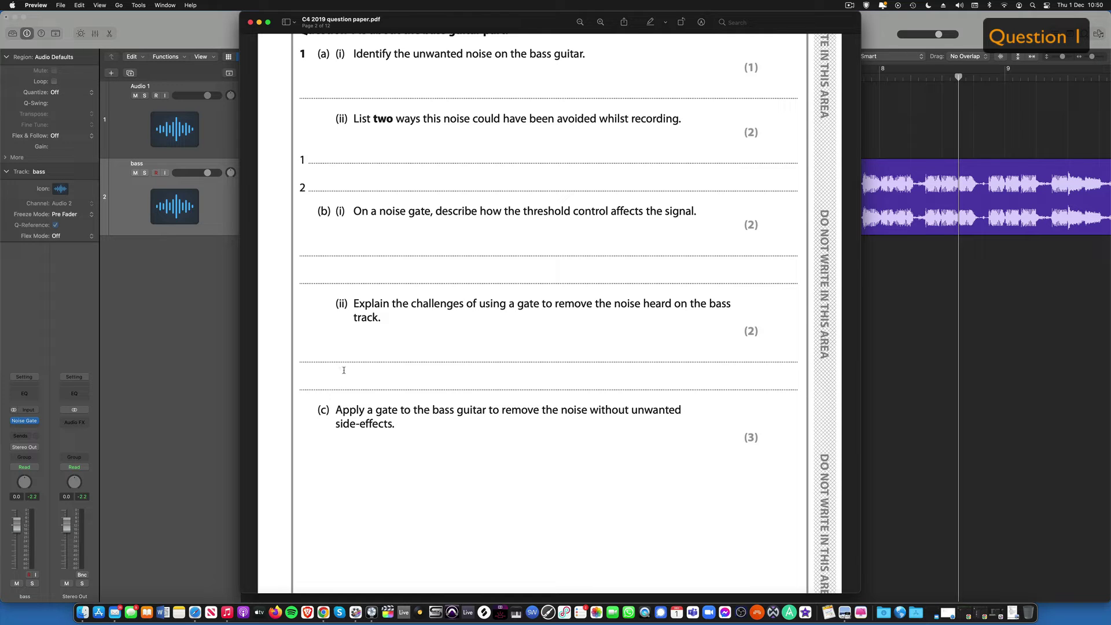
scroll(347, 368, "down", 2)
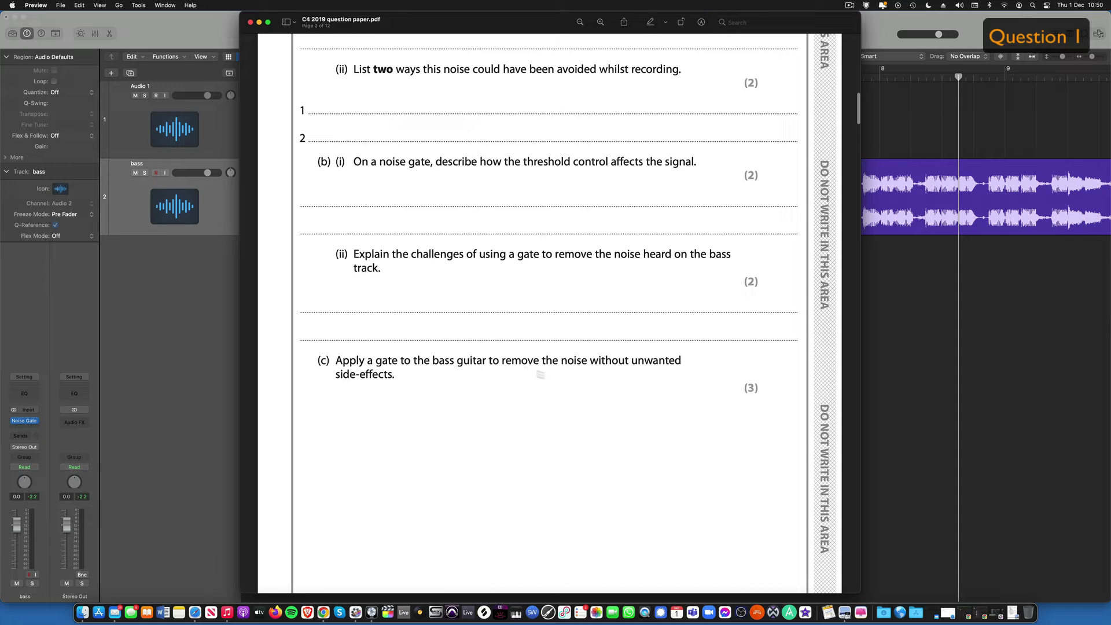
scroll(570, 380, "down", 4)
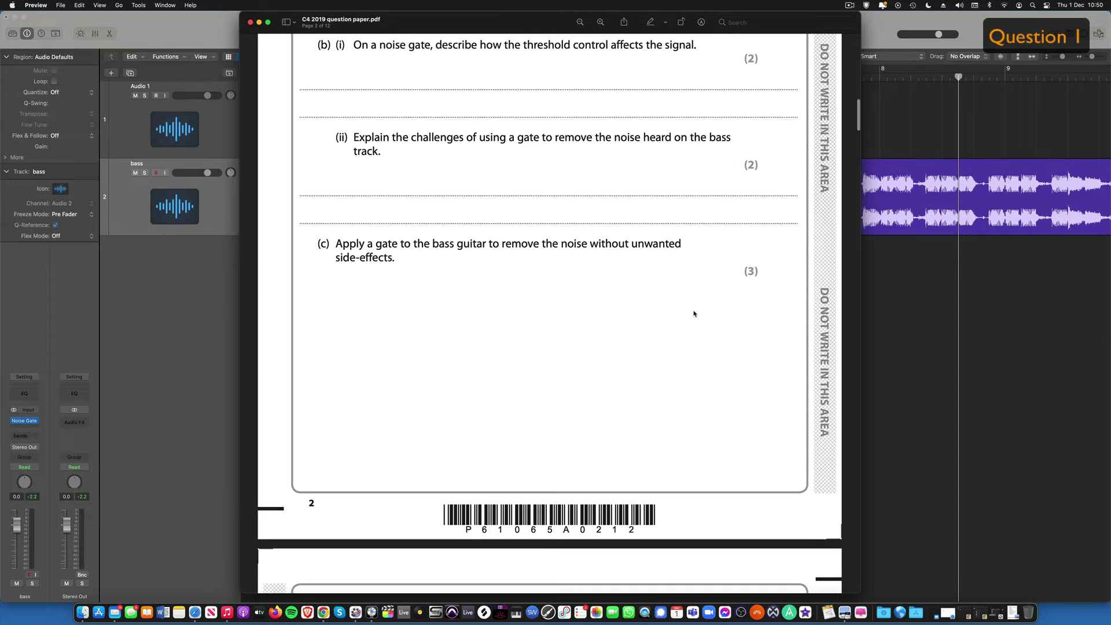
left_click(844, 613)
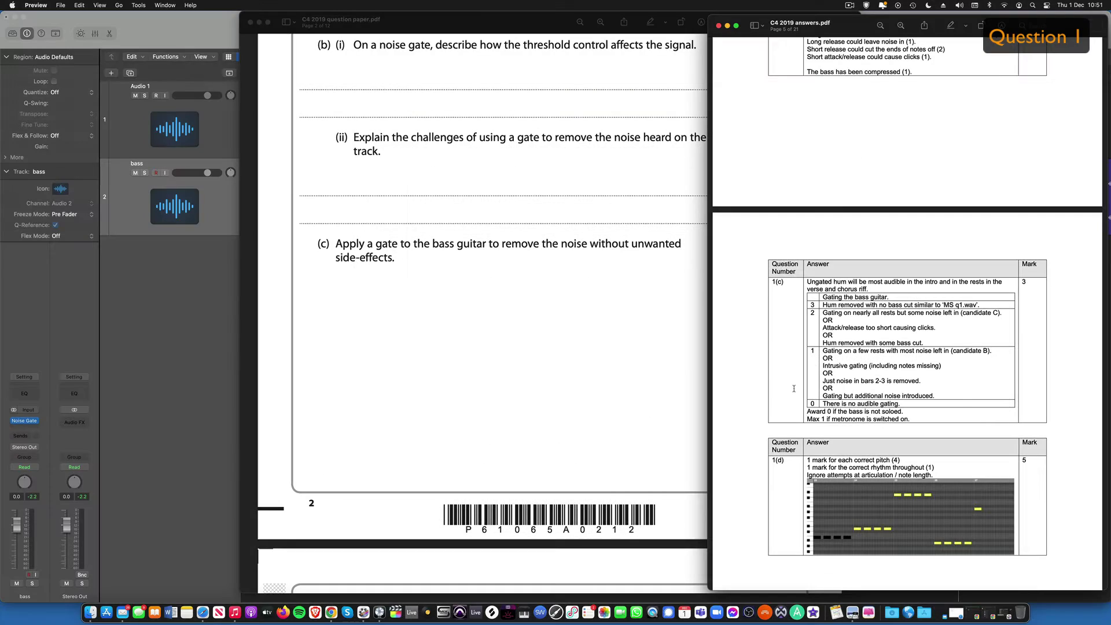
- Switch back to Logic Pro, extend the bass region's start back to bar 1 and play the gated intro
left_click(238, 54)
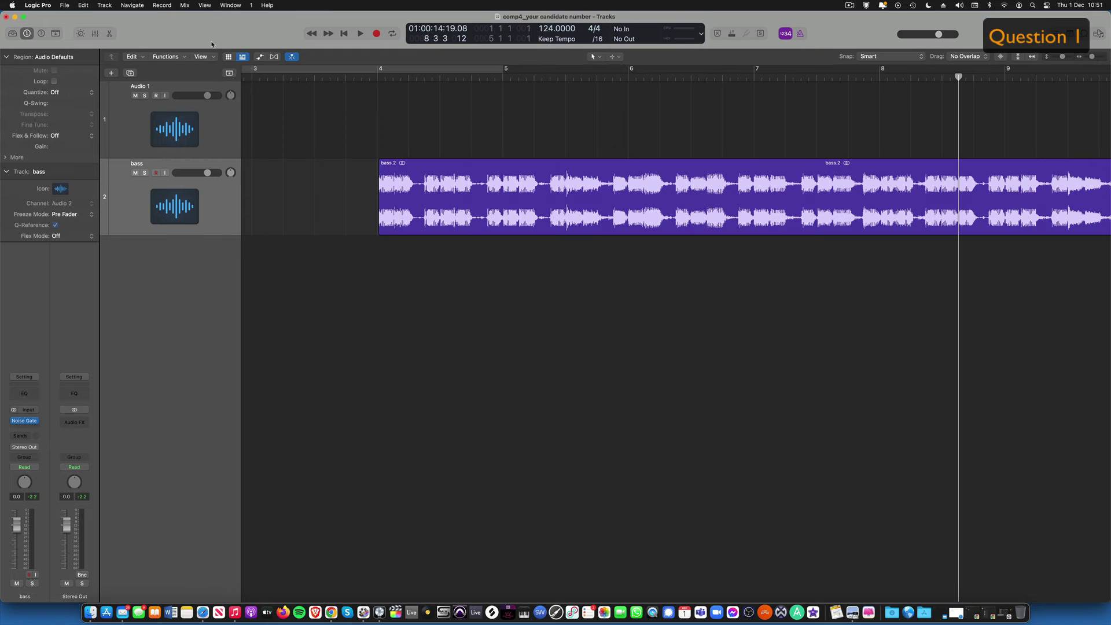
key("space")
key("space")
left_click_drag(380, 229, 222, 231)
key("space")
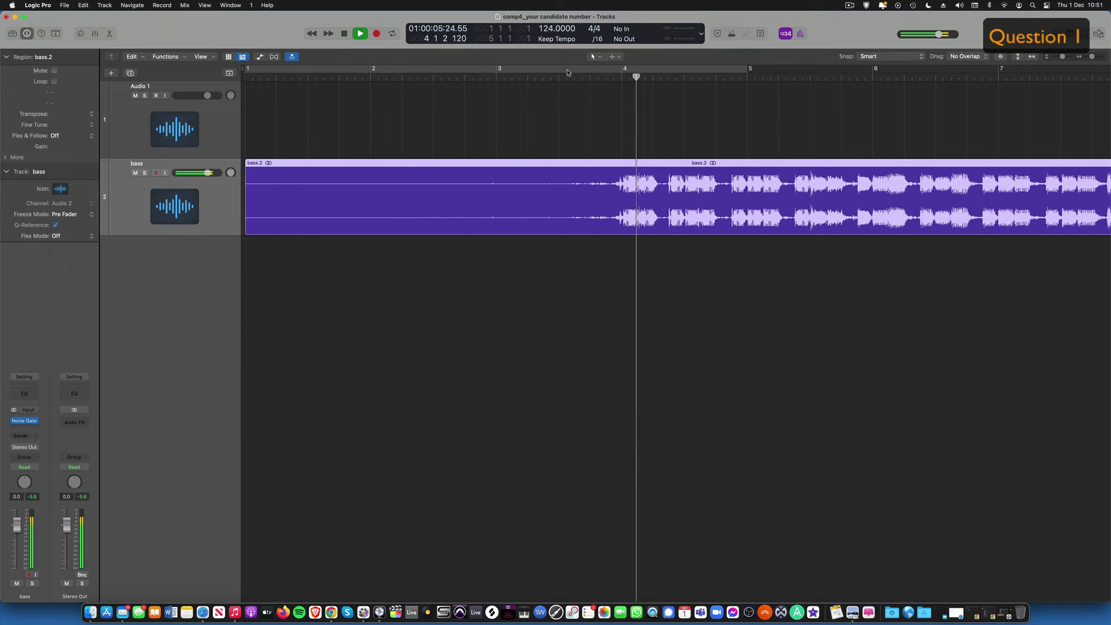
- Switch to the question paper in Preview and read questions 1(d) and 1(e) about the bass part
key("super+Tab")
scroll(602, 249, "down", 5)
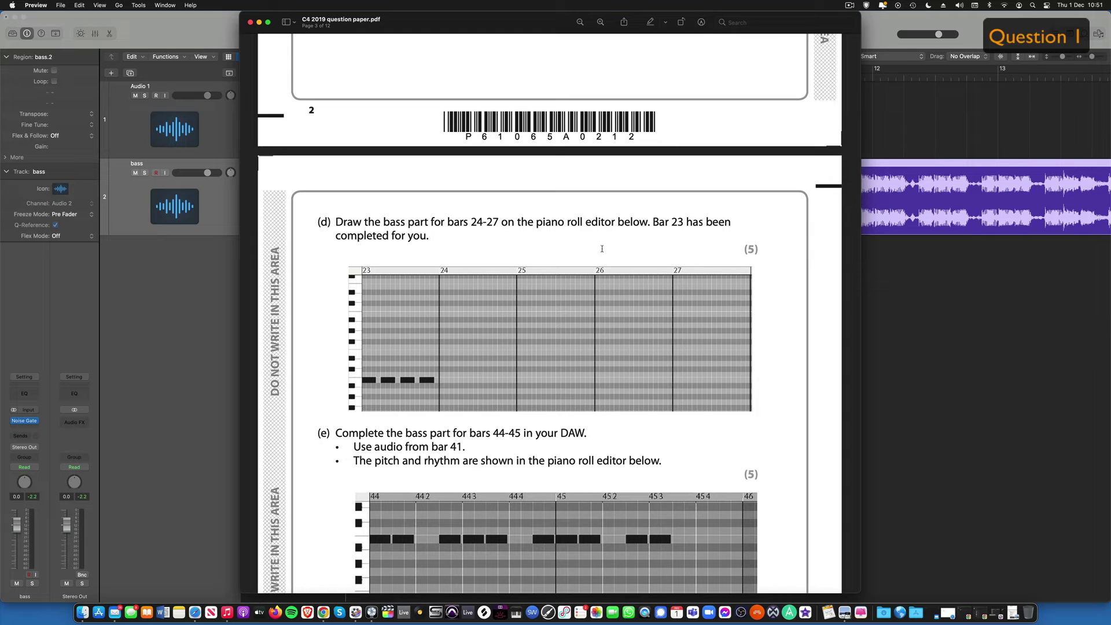
scroll(669, 290, "down", 4)
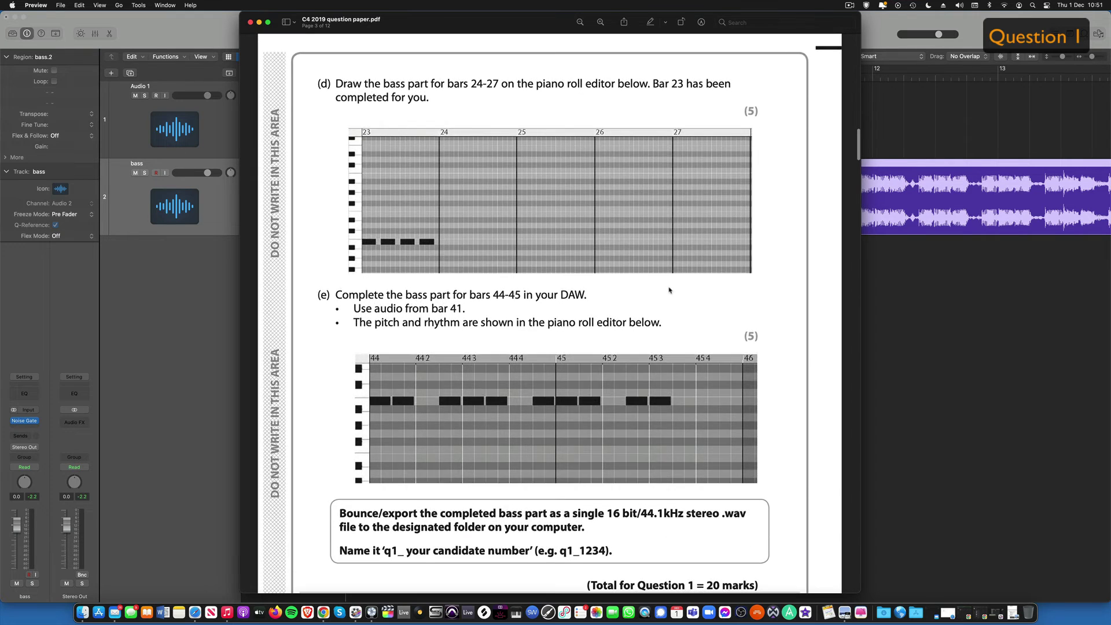
scroll(669, 291, "up", 4)
scroll(669, 290, "down", 2)
- Return to Logic Pro, set a cycle range from bar 24 to bar 28 and play that bass passage
left_click(978, 301)
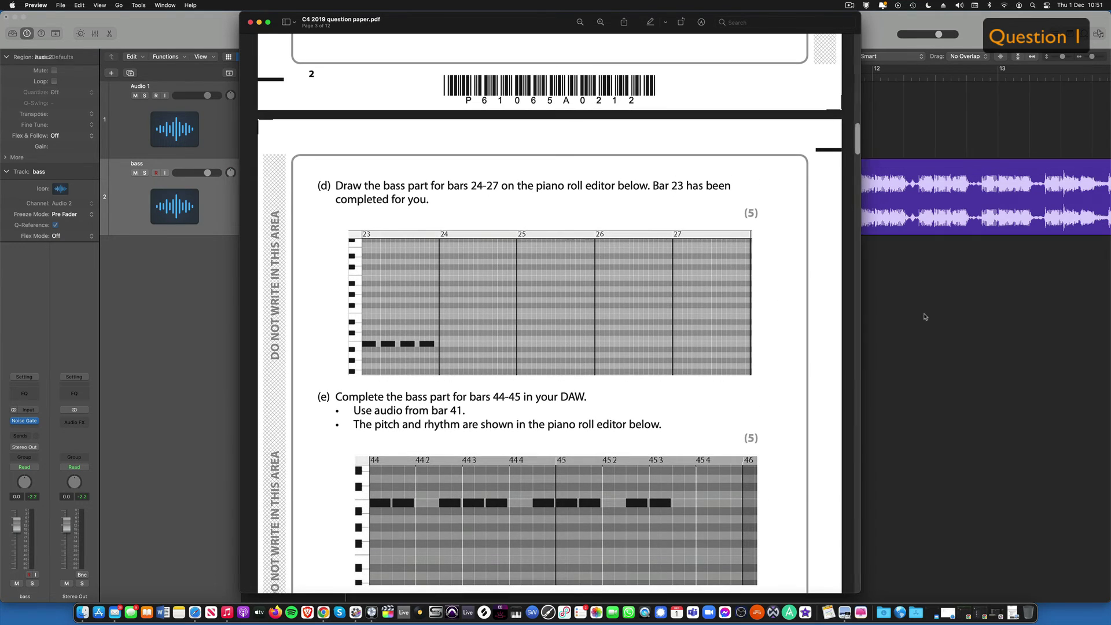
key("super+Left")
key("super+Left")
key("super+Left")
key("super+Left")
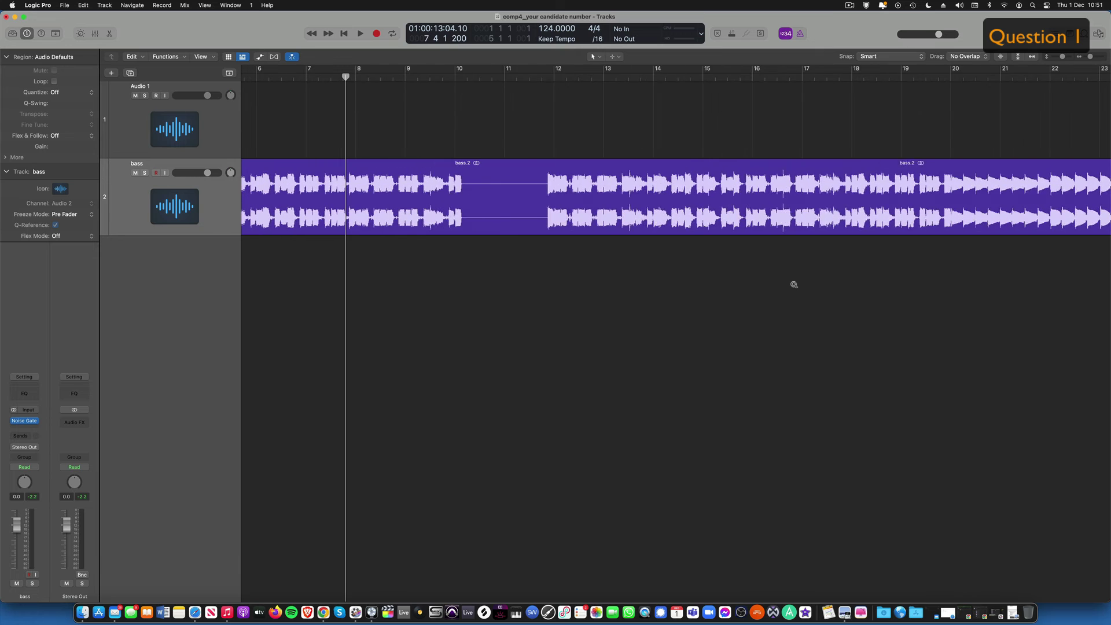
scroll(798, 118, "right", 5)
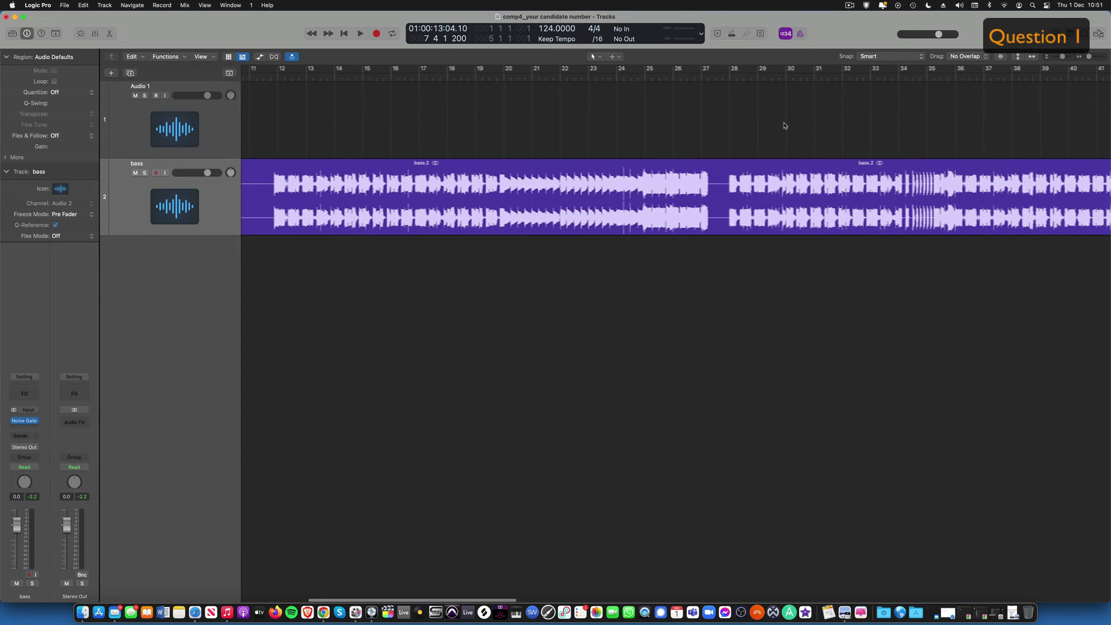
left_click_drag(617, 70, 730, 75)
key("space")
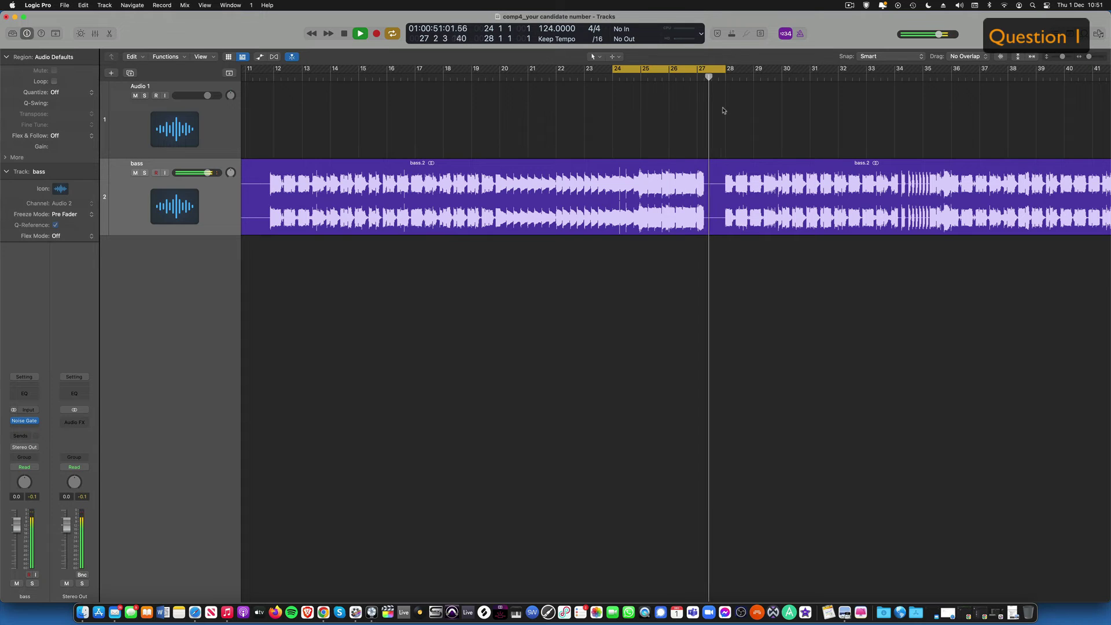
key("space")
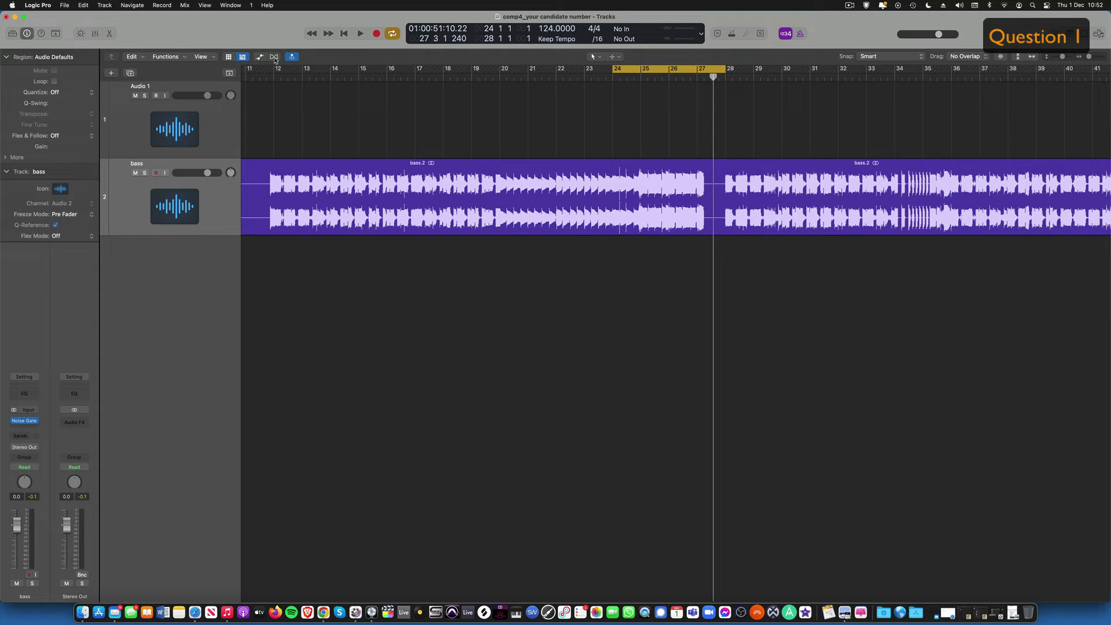
- Show the Flex controls and enable Flex Pitch mode on the bass track
left_click(274, 57)
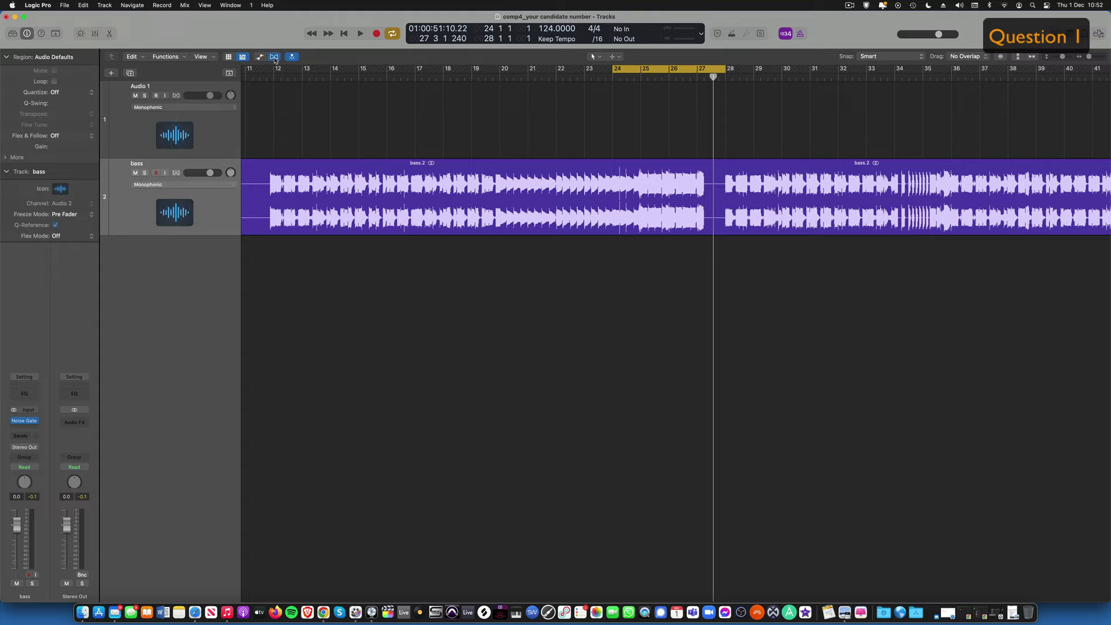
left_click(182, 186)
left_click(148, 161)
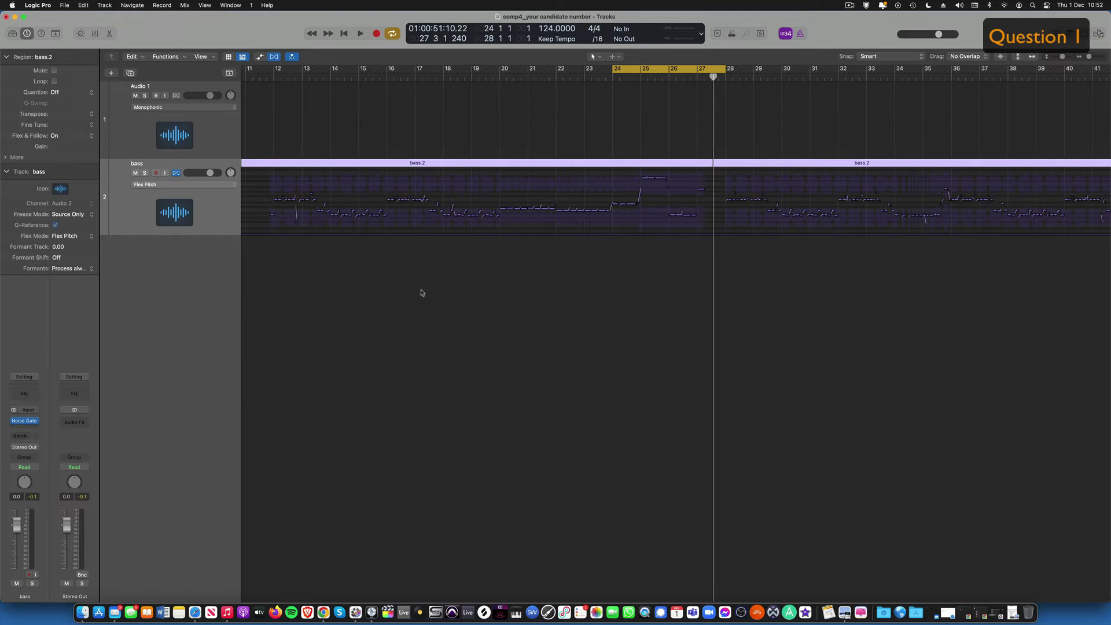
- Open the bass region in the Audio Track Editor and display its Flex Pitch notes for bars 24 to 27
double_click(630, 167)
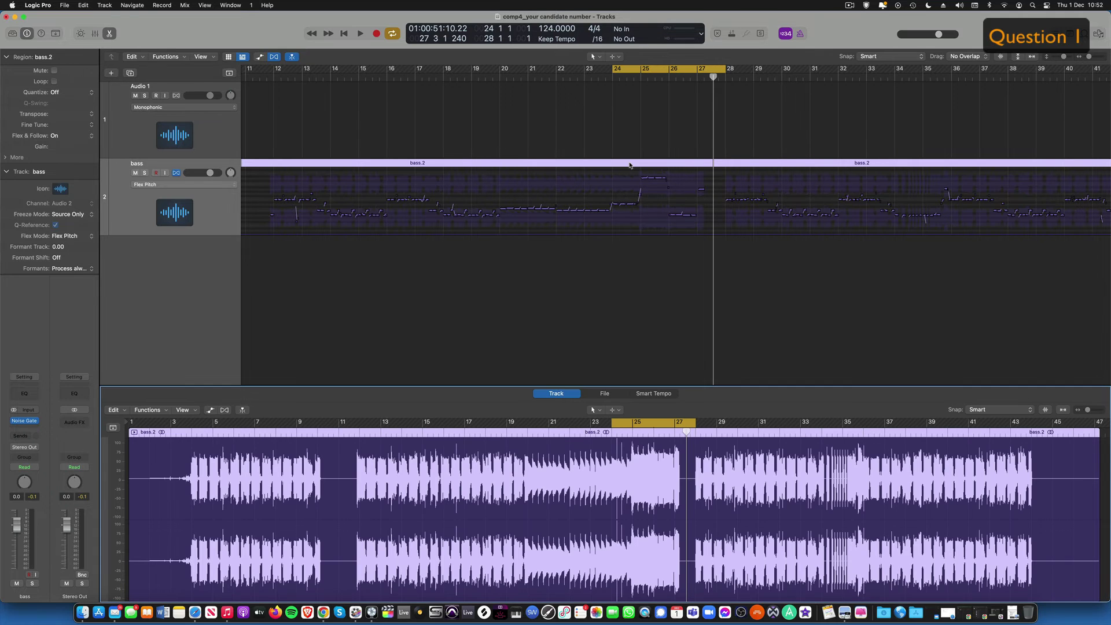
left_click(224, 410)
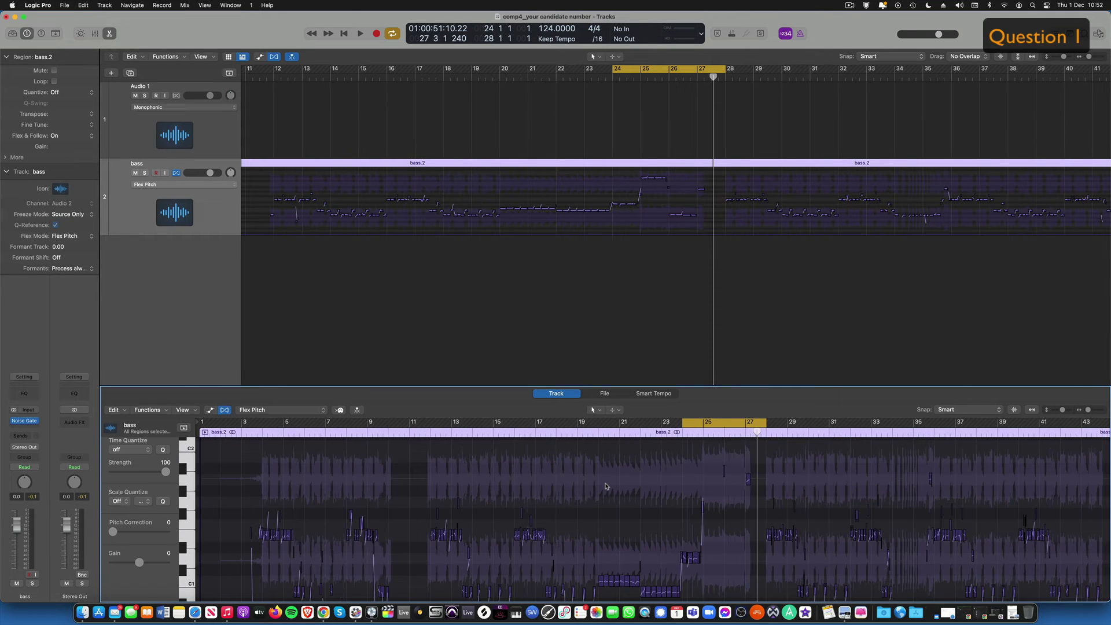
scroll(596, 494, "down", 3)
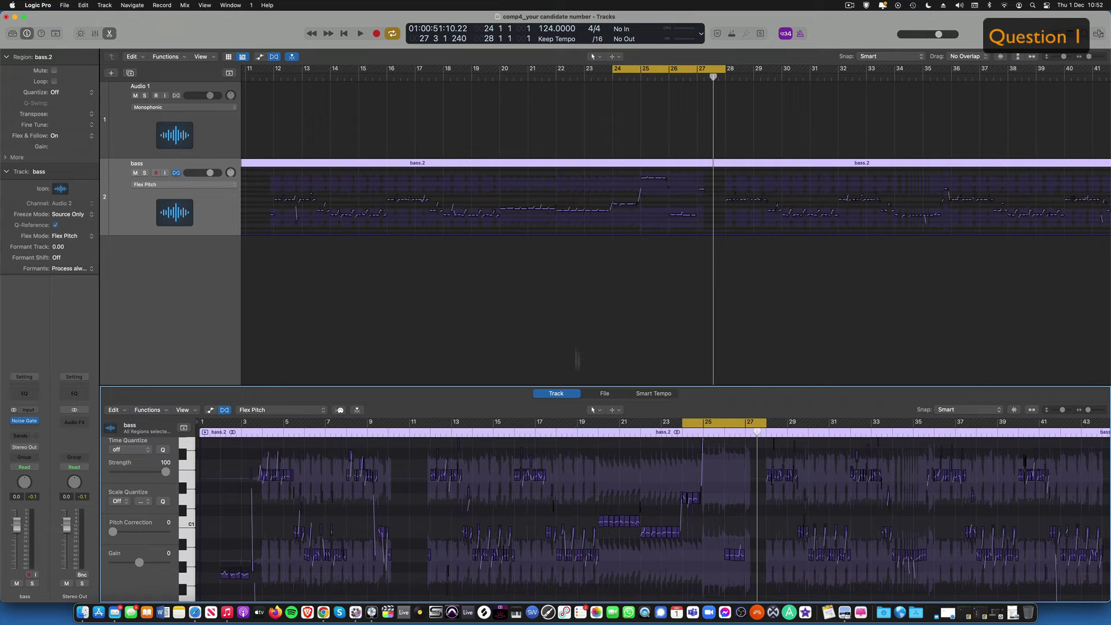
- Play bars 24 to 27 of the bass while following its Flex Pitch notes in the Audio Track Editor
scroll(477, 524, "right", 10)
scroll(379, 484, "down", 2)
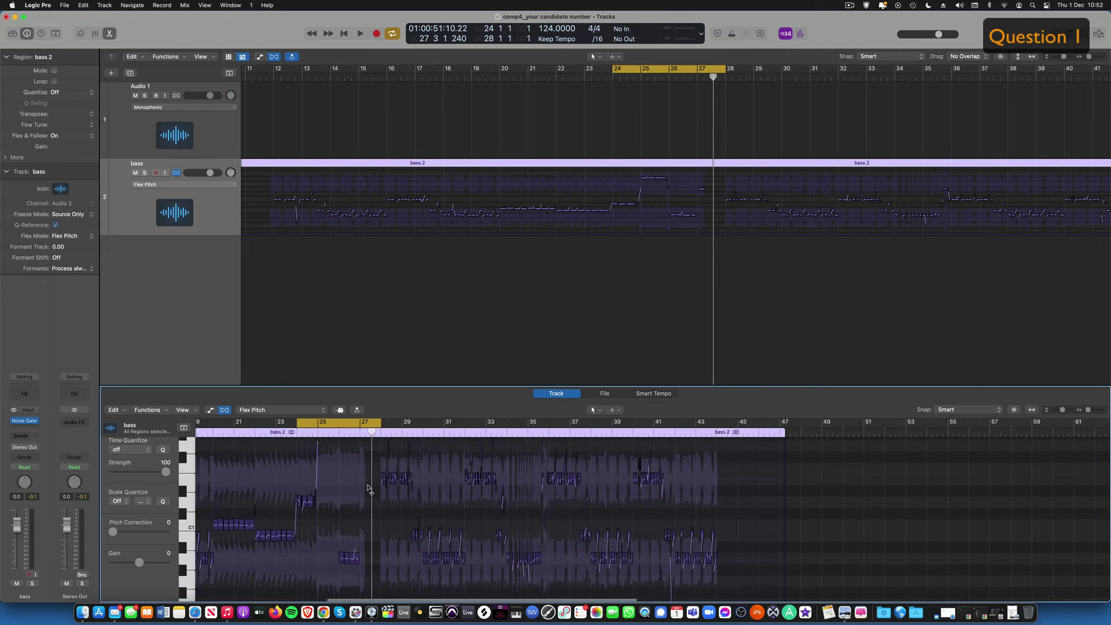
scroll(369, 489, "down", 3)
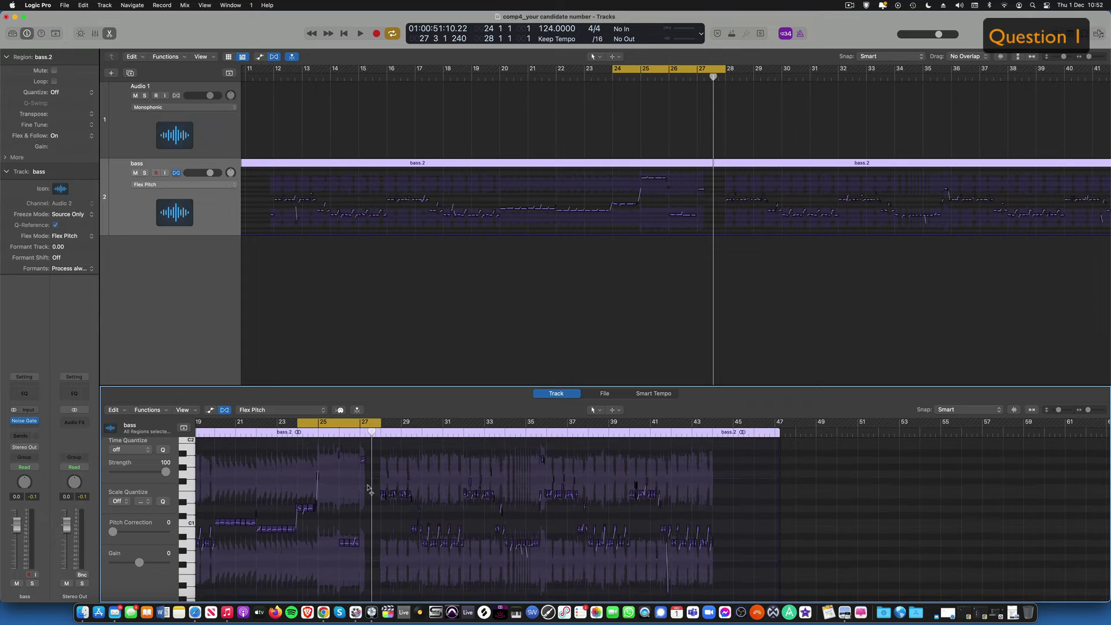
scroll(369, 489, "down", 2)
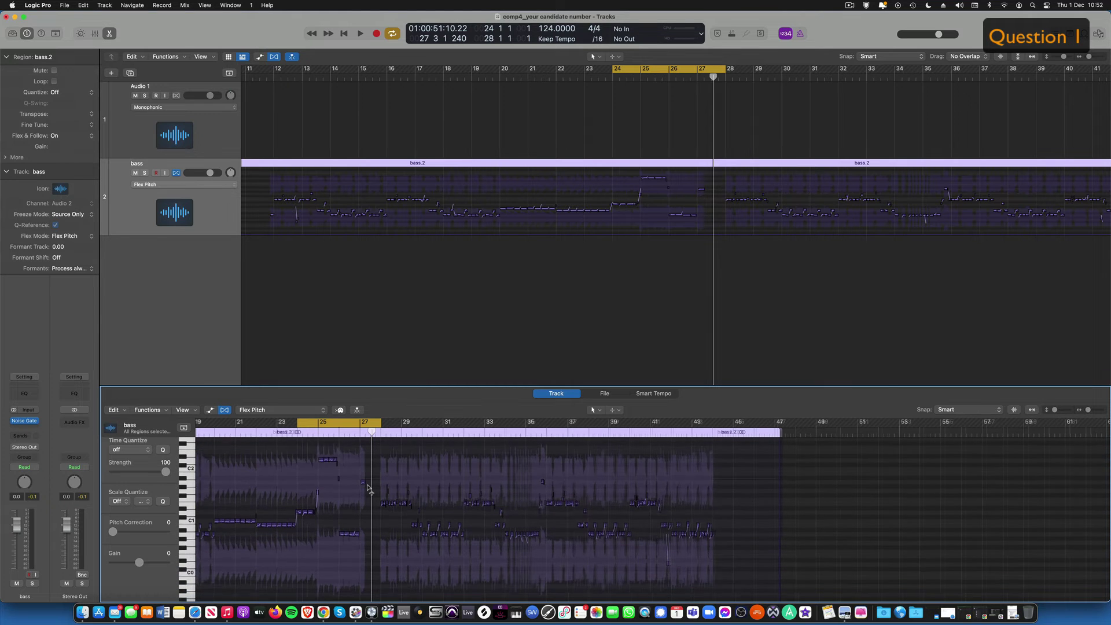
scroll(370, 489, "down", 1)
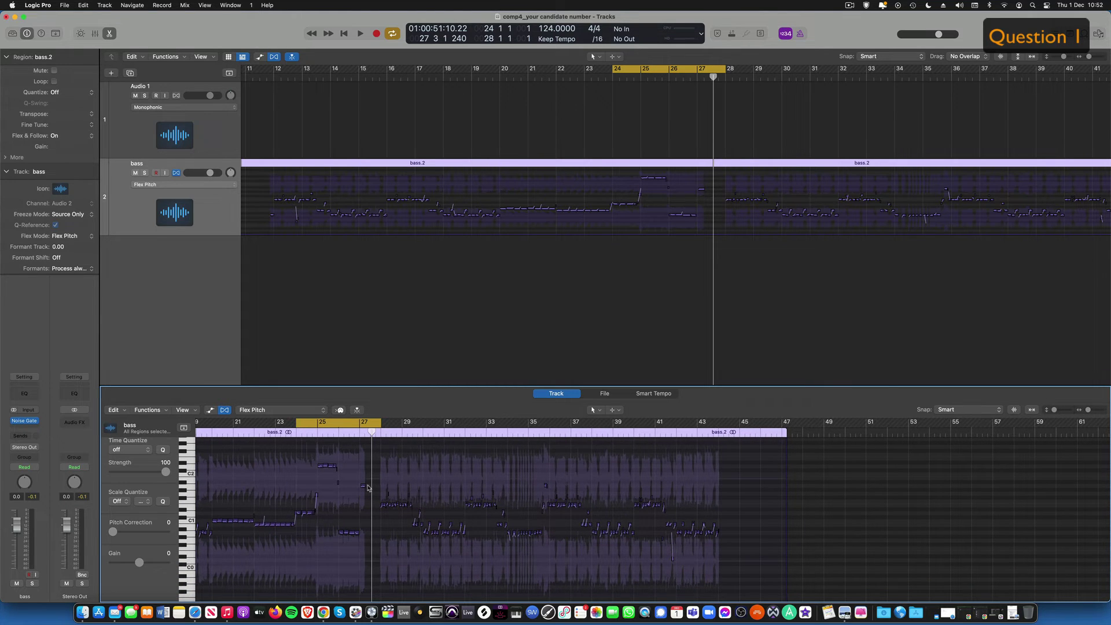
scroll(368, 487, "left", 5)
key("space")
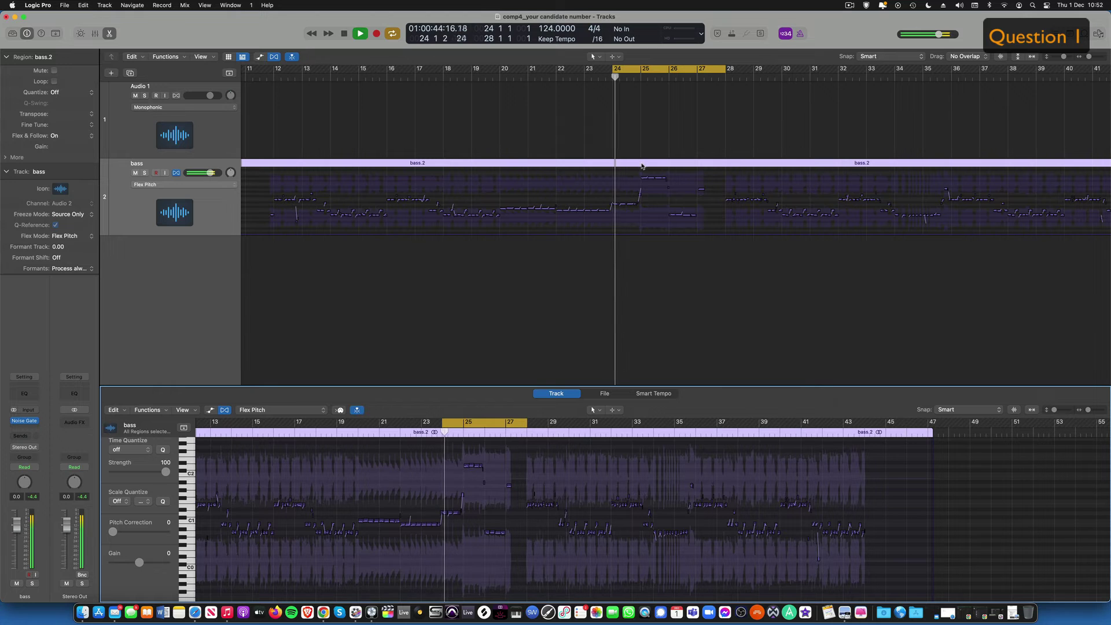
scroll(526, 534, "down", 5)
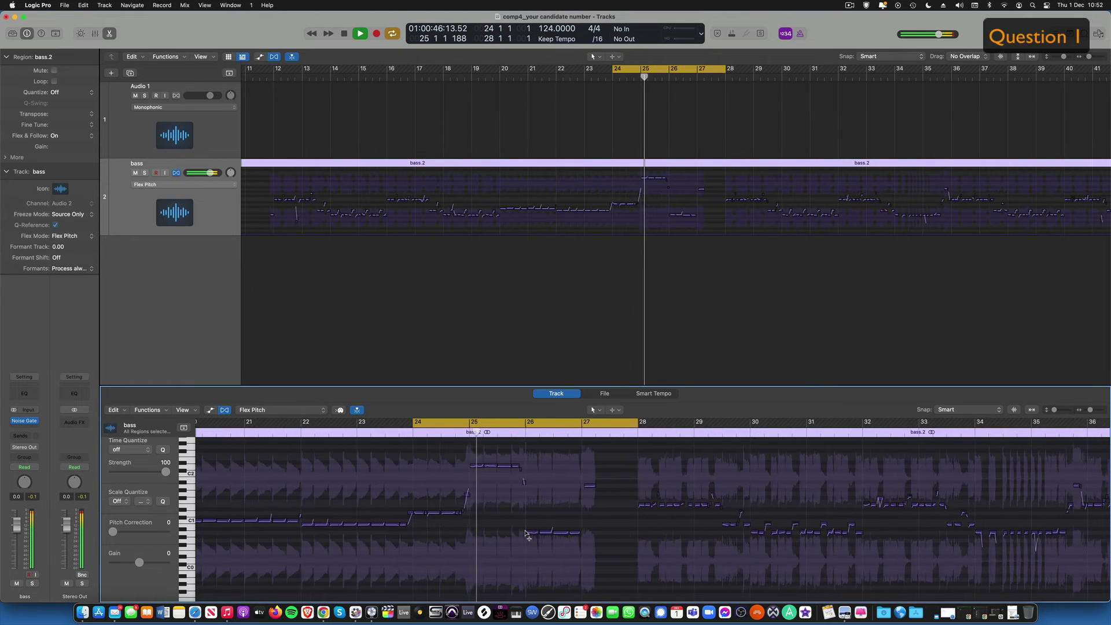
scroll(526, 533, "down", 3)
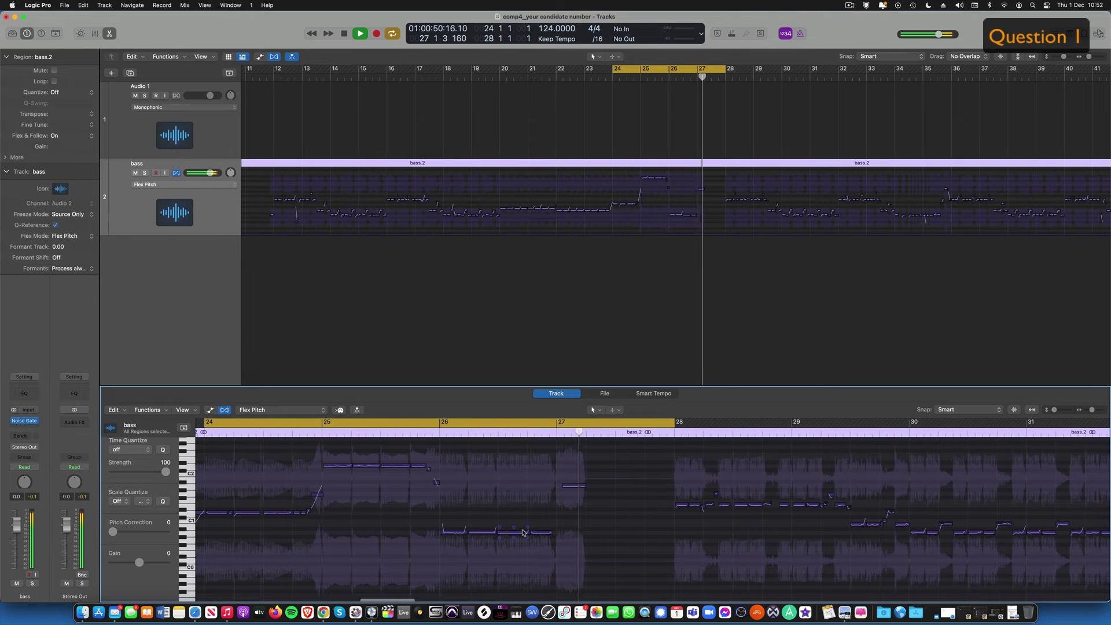
key("space")
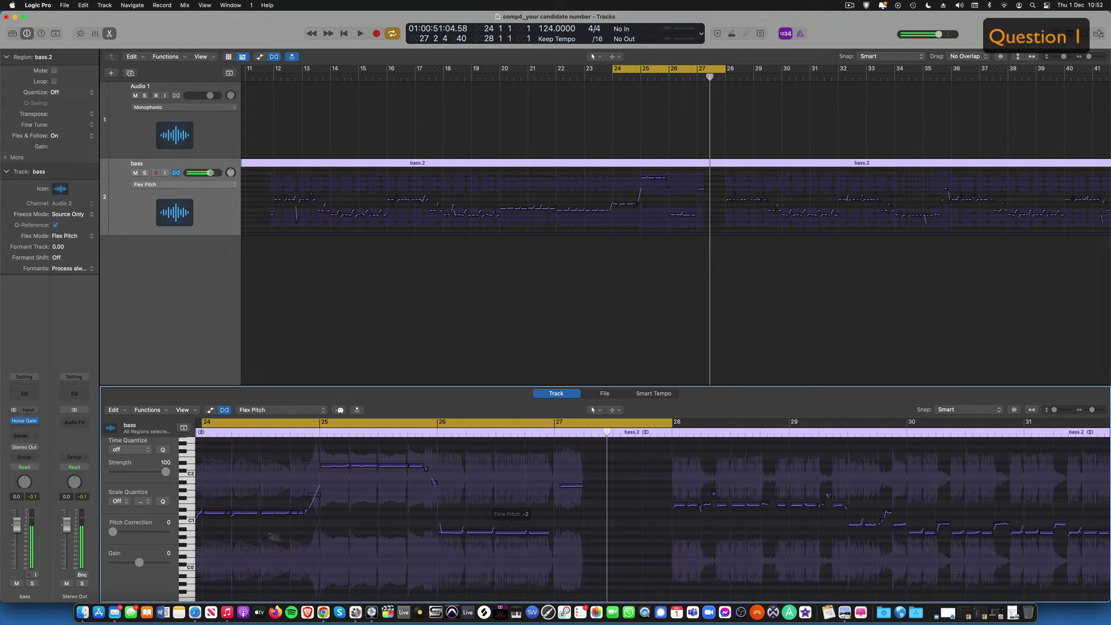
- Identify the bass pitches of bars 24, 25, 26 and 27 by selecting each one's Flex Pitch notes from the editor's keyboard
left_click(193, 514)
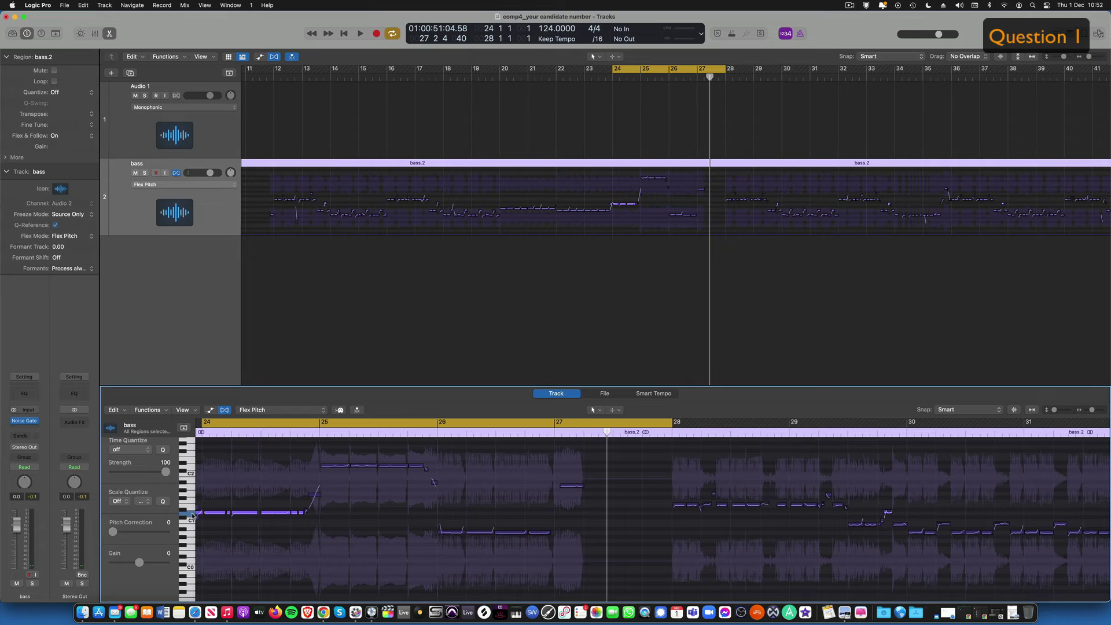
left_click(192, 466)
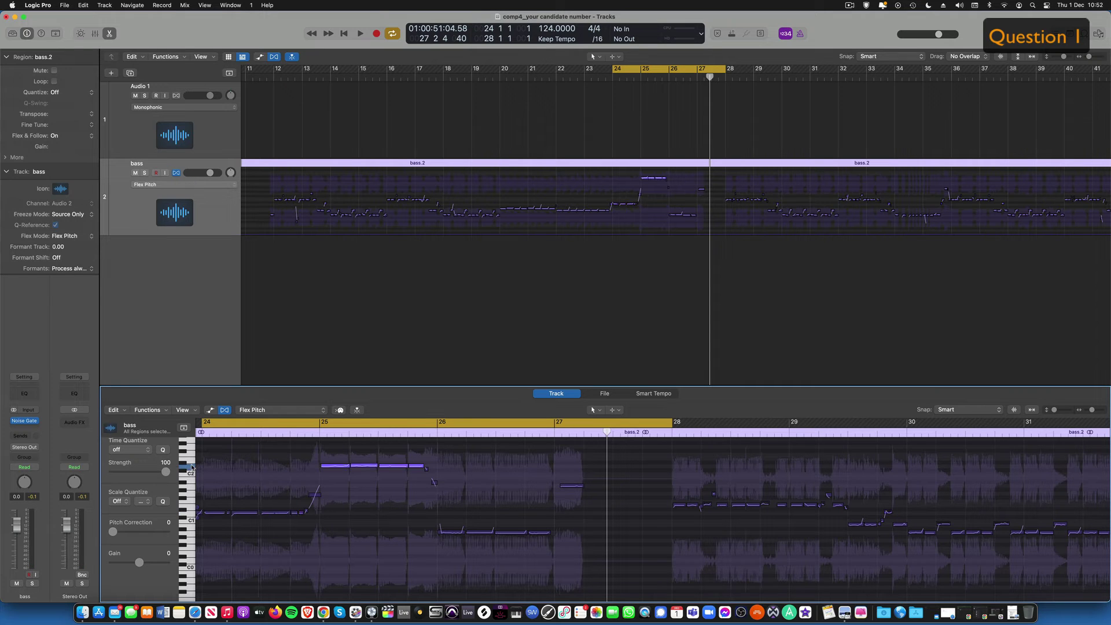
left_click(192, 533)
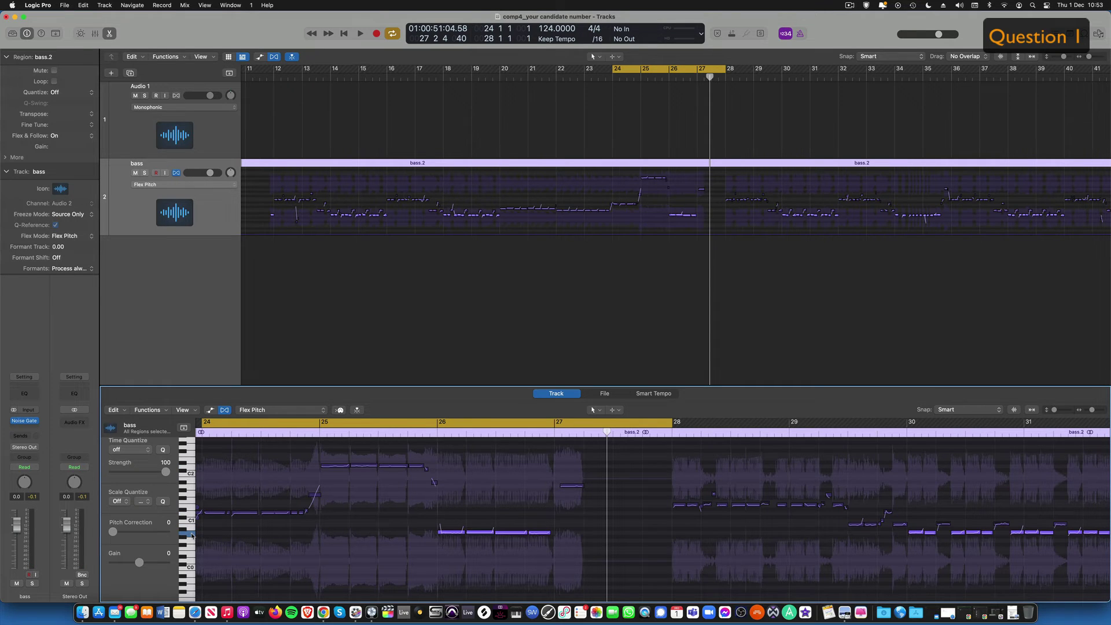
left_click(192, 486)
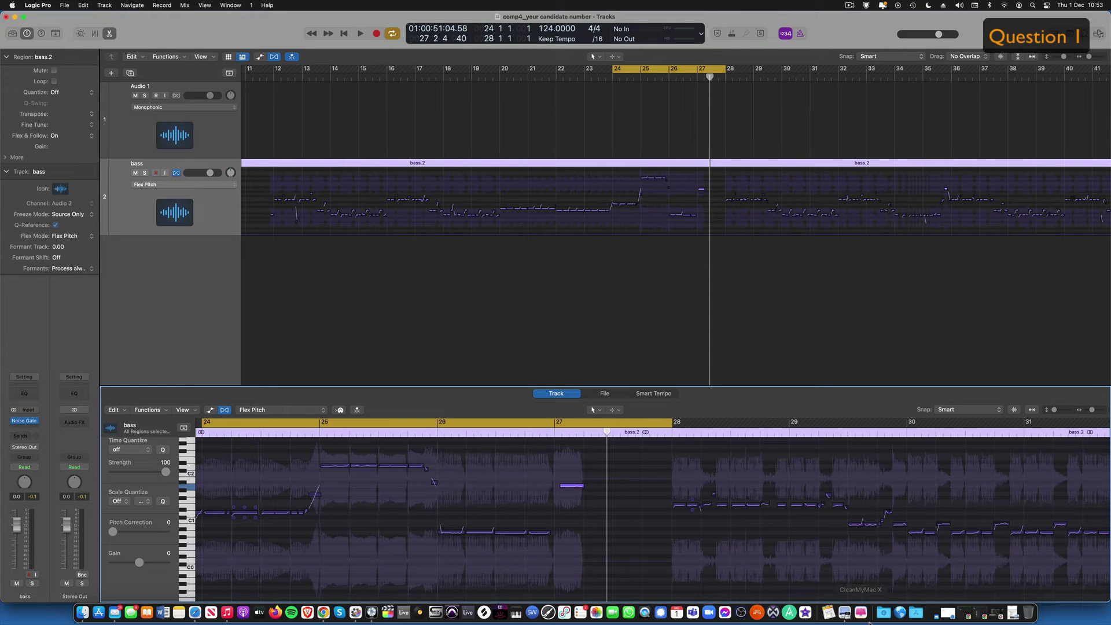
- Switch to the question paper in Preview and read question 1(d), question 1(e) and the bounce instructions
left_click(828, 612)
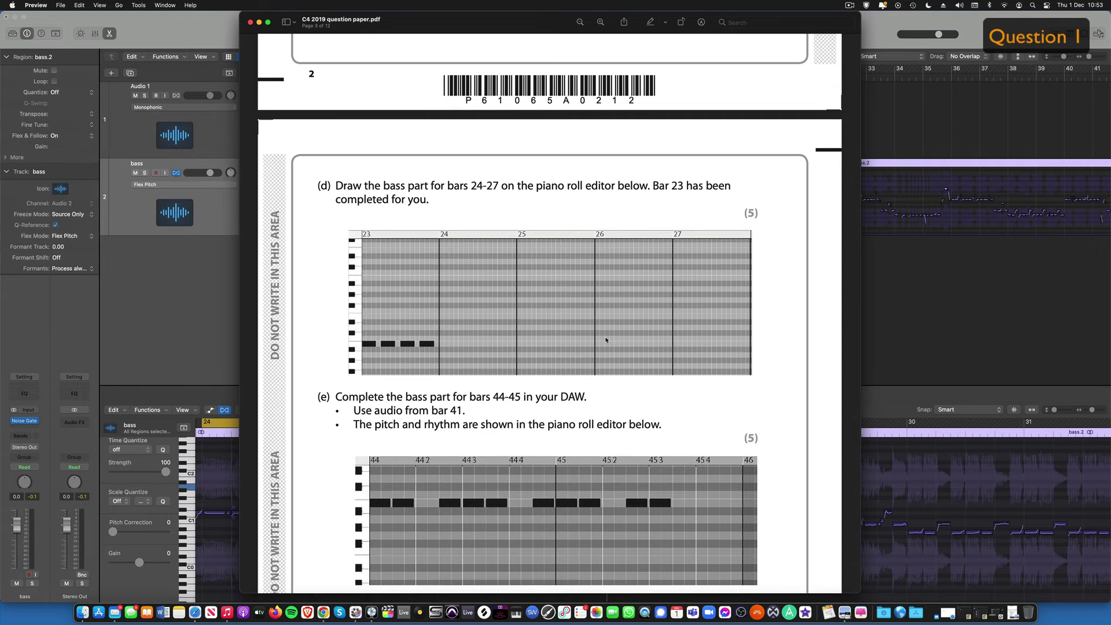
scroll(606, 339, "down", 2)
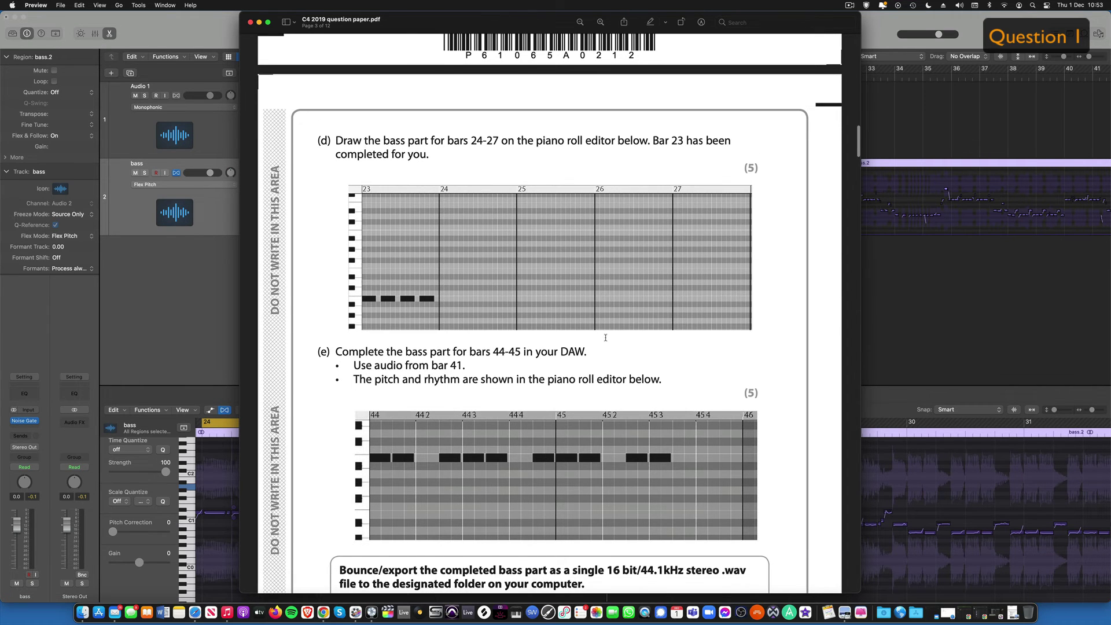
scroll(606, 337, "down", 4)
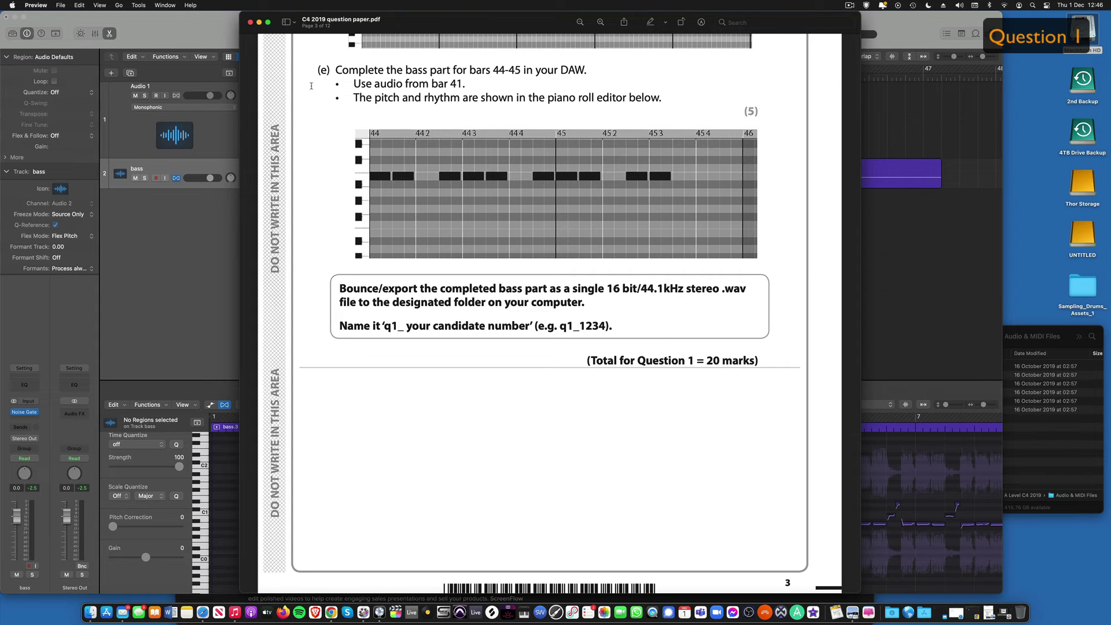
scroll(342, 87, "up", 1)
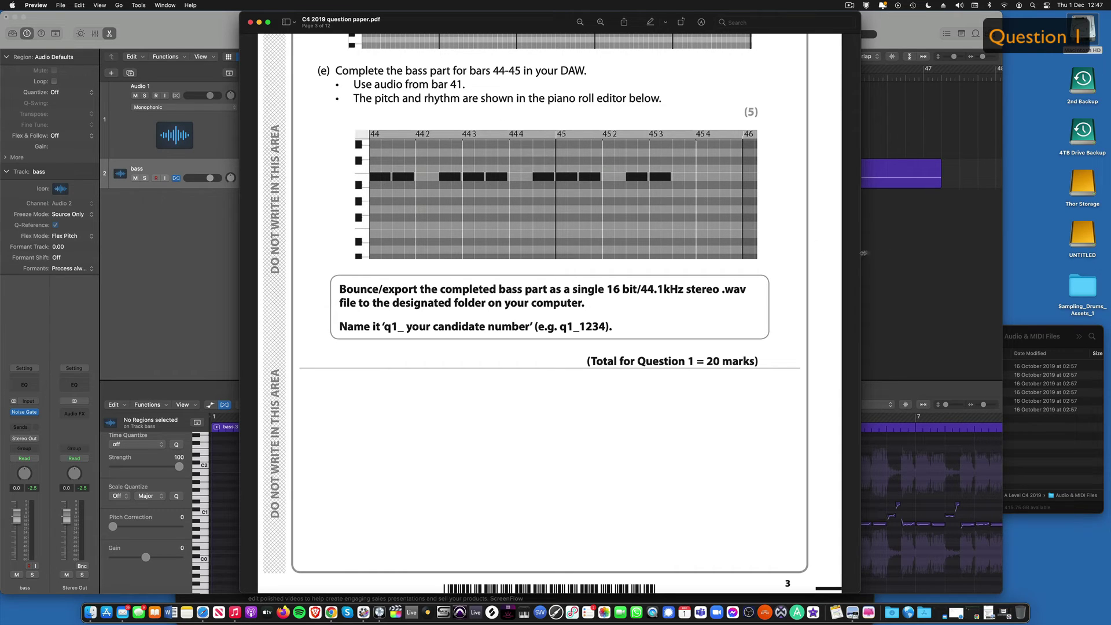
- Return to Logic Pro, play bar 41 of the bass and select the Flex Pitch note at beat 3
left_click(884, 253)
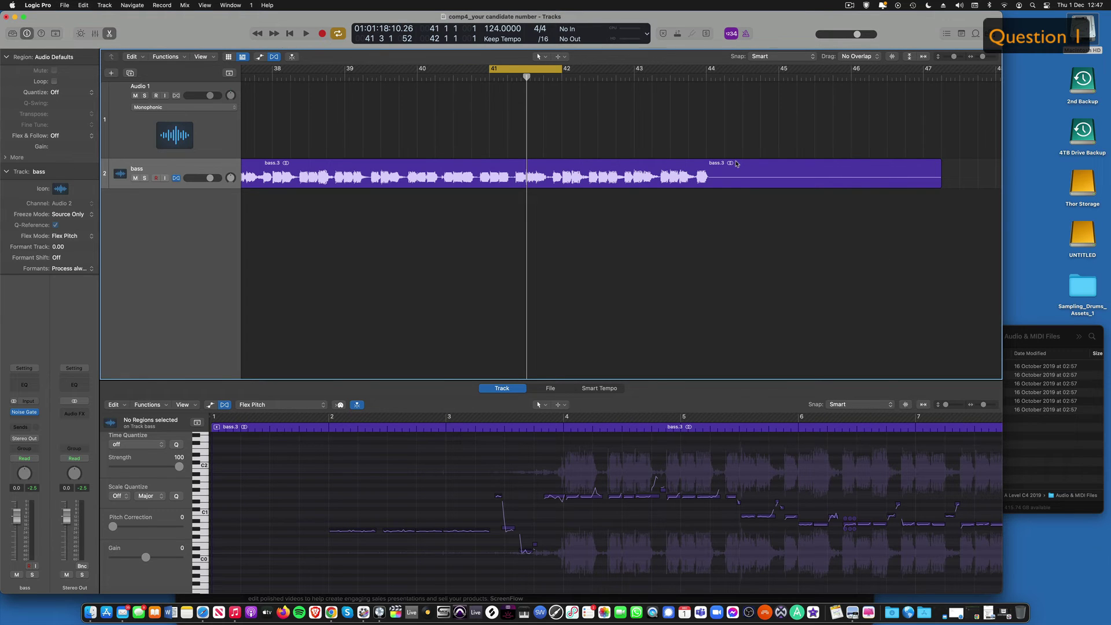
key("space")
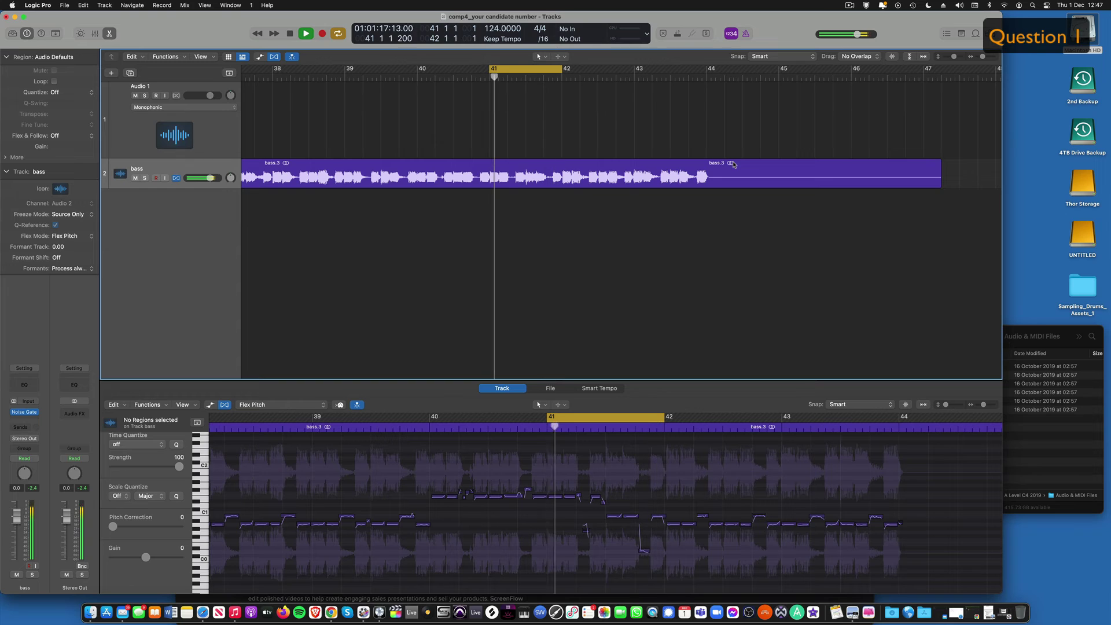
key("space")
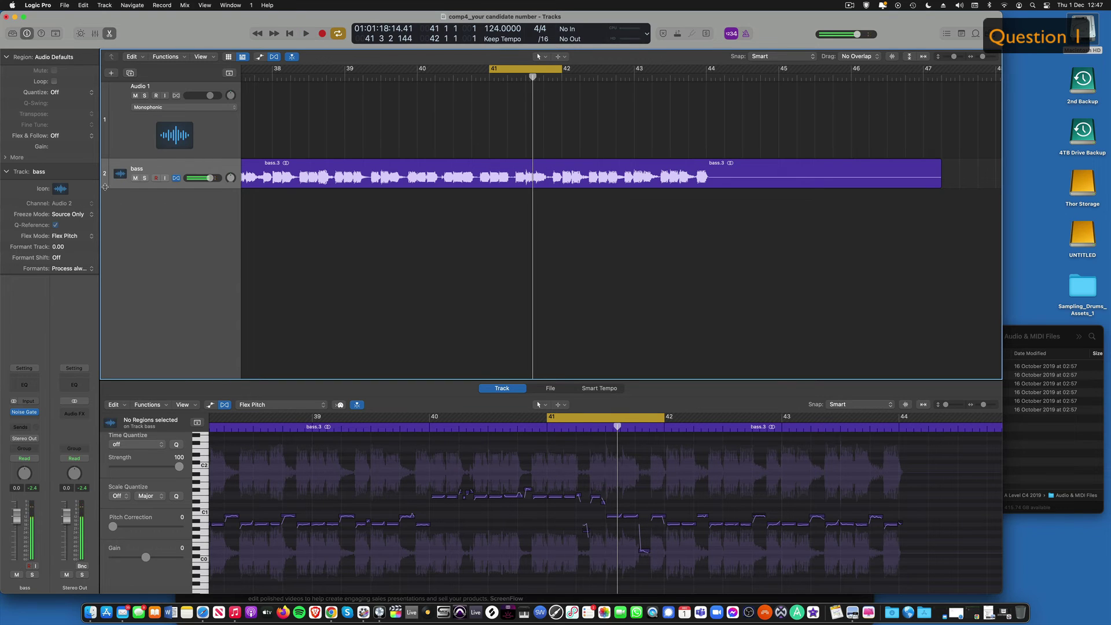
left_click_drag(105, 187, 100, 222)
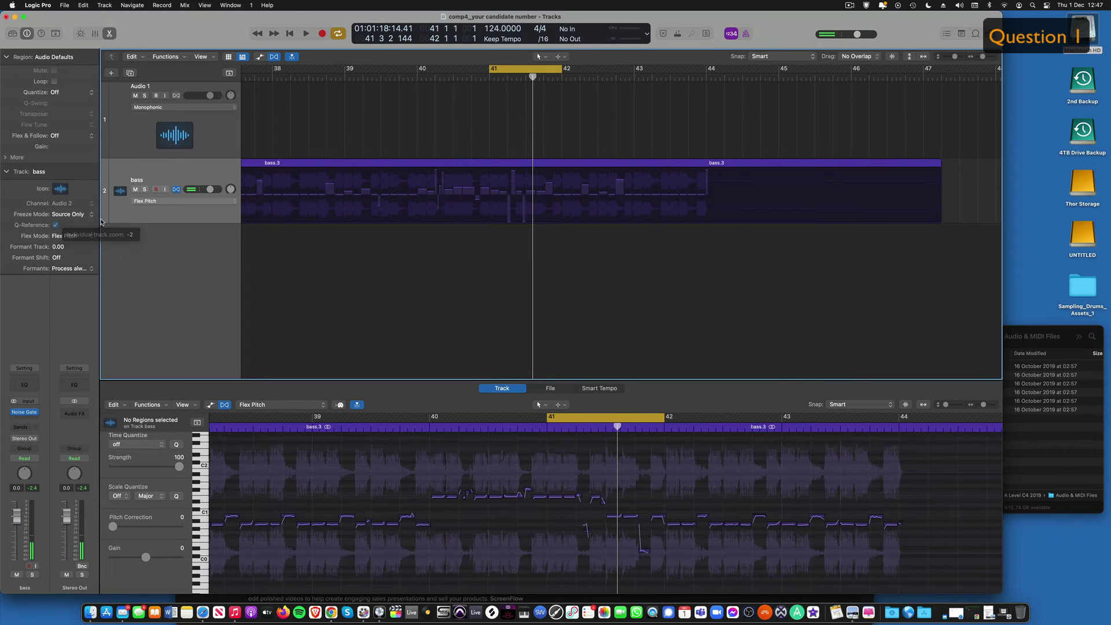
key("space")
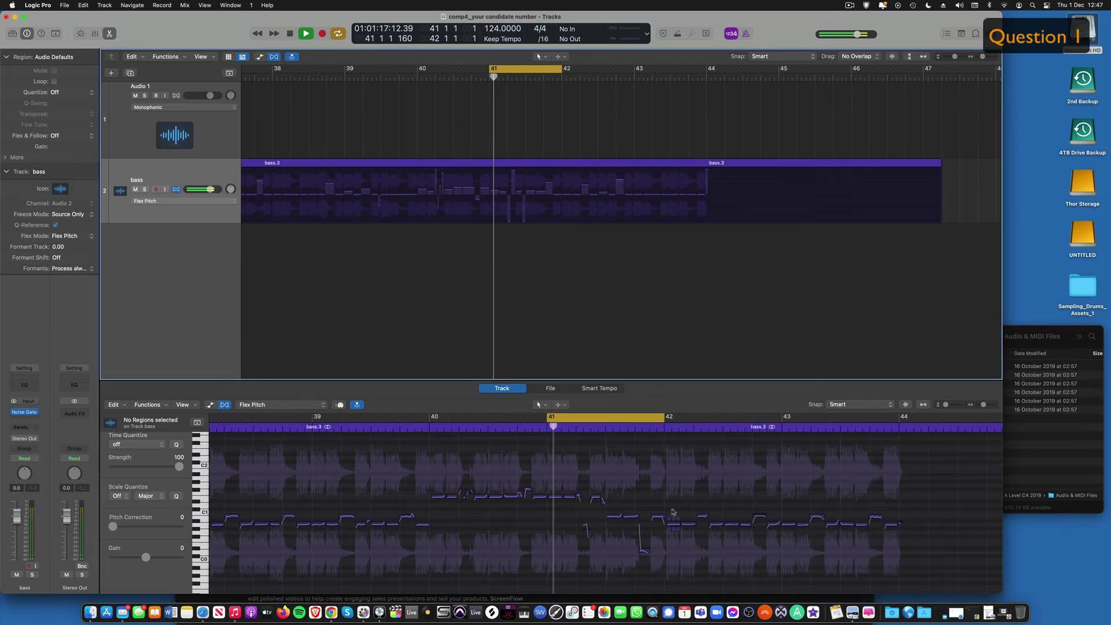
key("space")
left_click(614, 515)
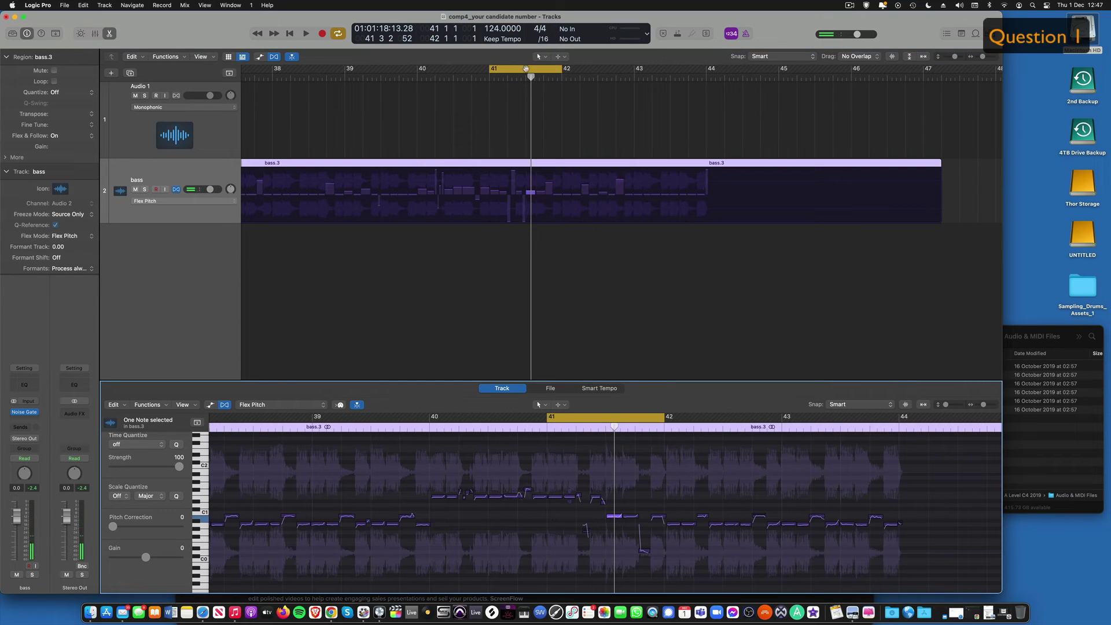
- Set the cycle range to the second half of bar 41 and split that part of the bass into its own region
left_click_drag(525, 68, 532, 73)
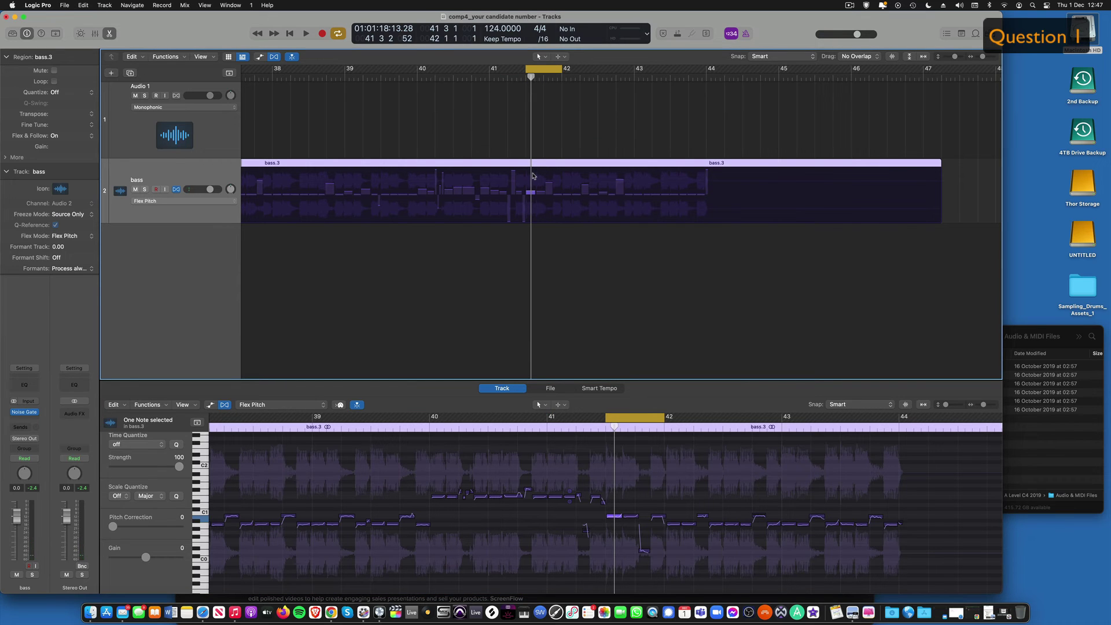
left_click_drag(109, 223, 112, 190)
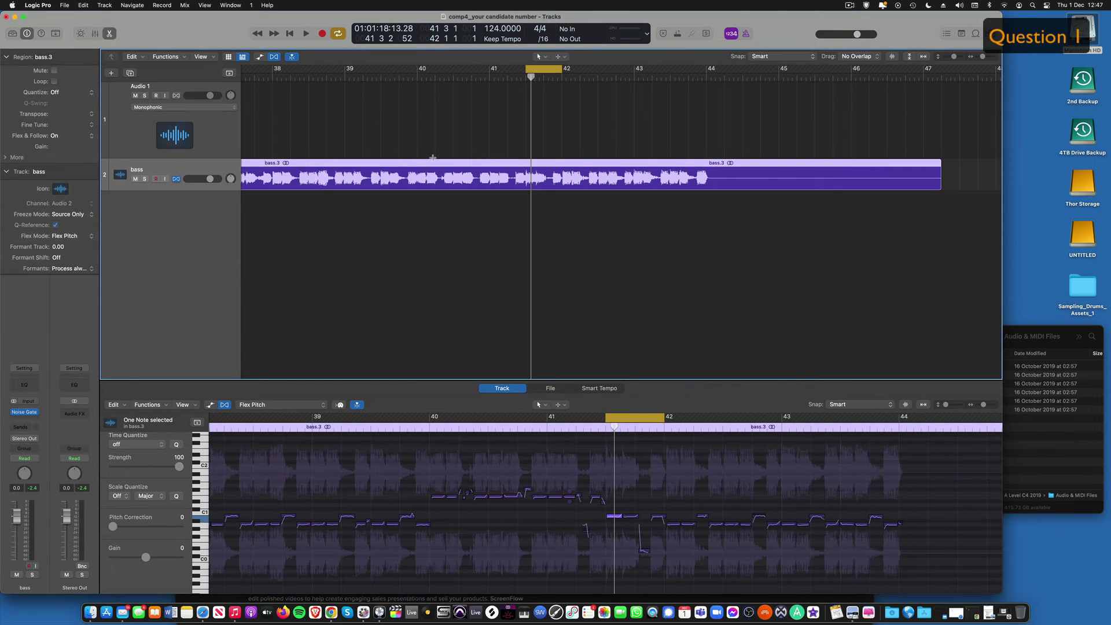
left_click_drag(564, 172, 558, 172)
key("space")
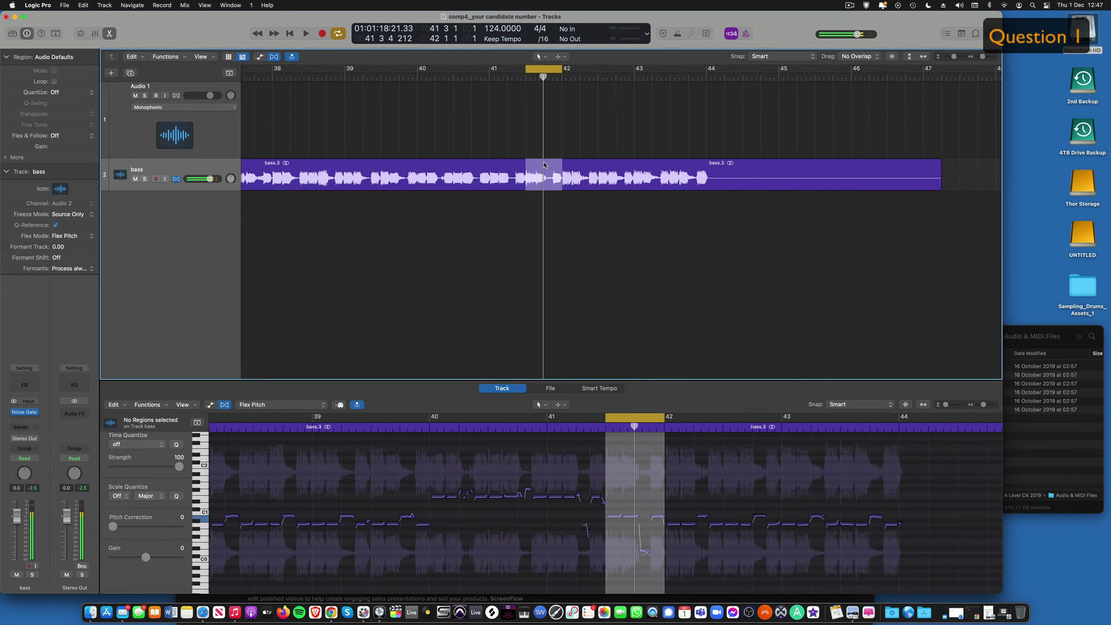
left_click(544, 165)
key("space")
- Set the cycle range to bars 44 to 45 and check the question 1(e) piano roll in Preview
left_click_drag(709, 70, 850, 85)
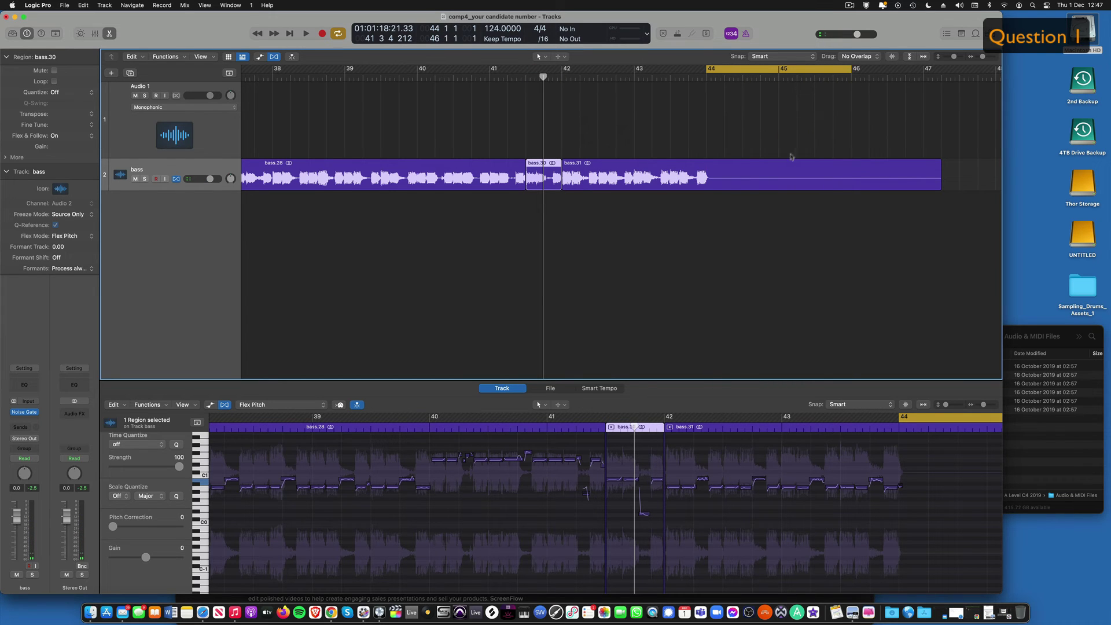
left_click(852, 614)
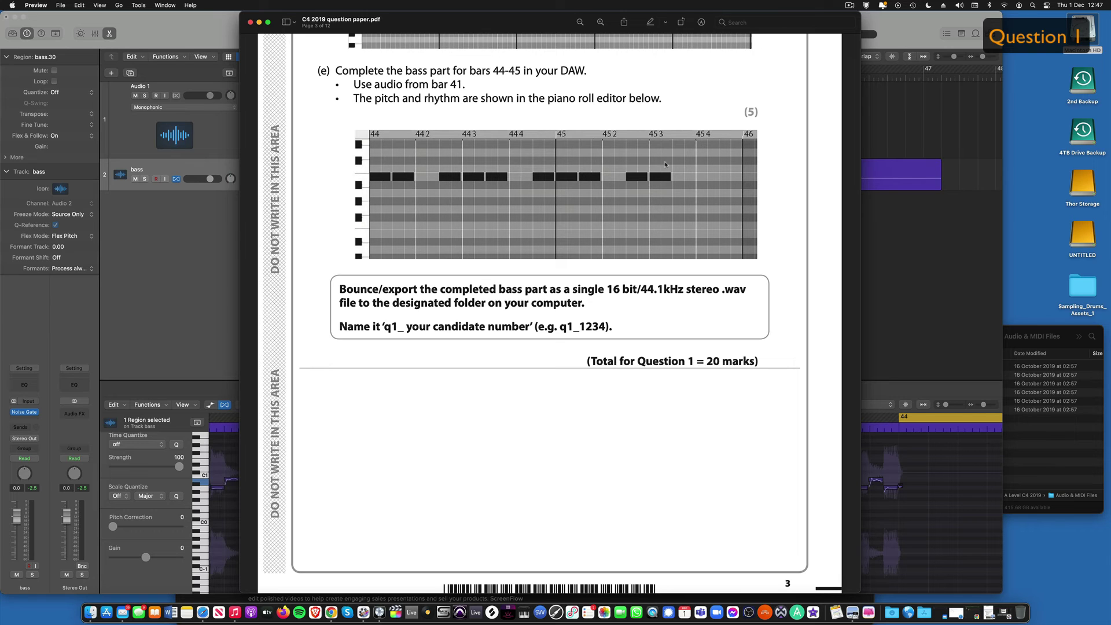
left_click(900, 283)
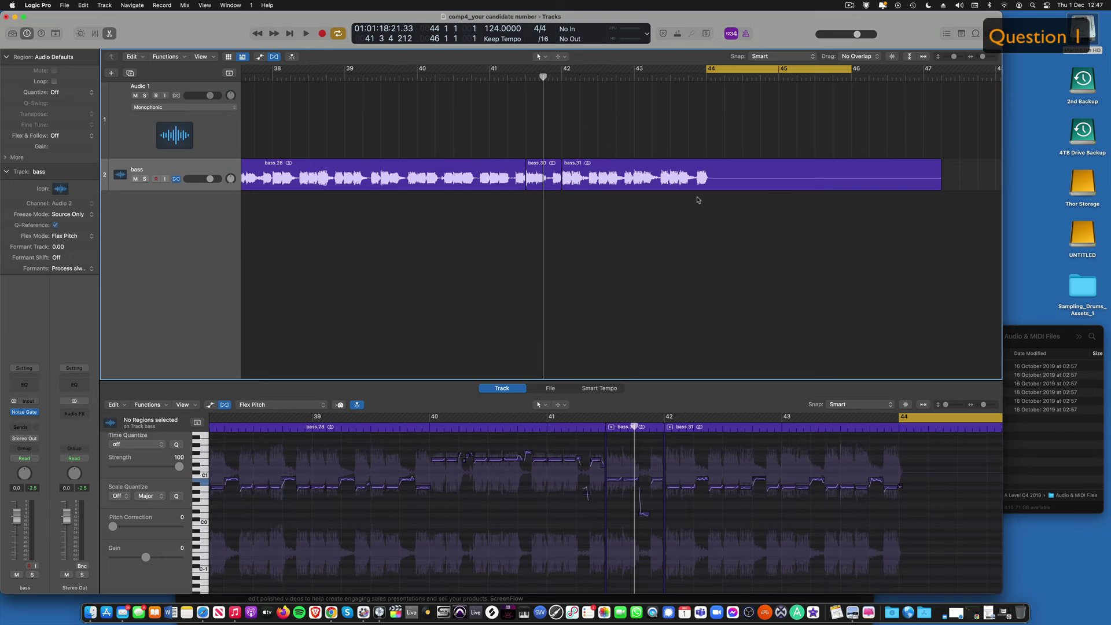
- Copy the half-bar bass region from bar 41 to beats 1 and 3 of bar 44 and beat 1 of bar 45, and play the result
key("space")
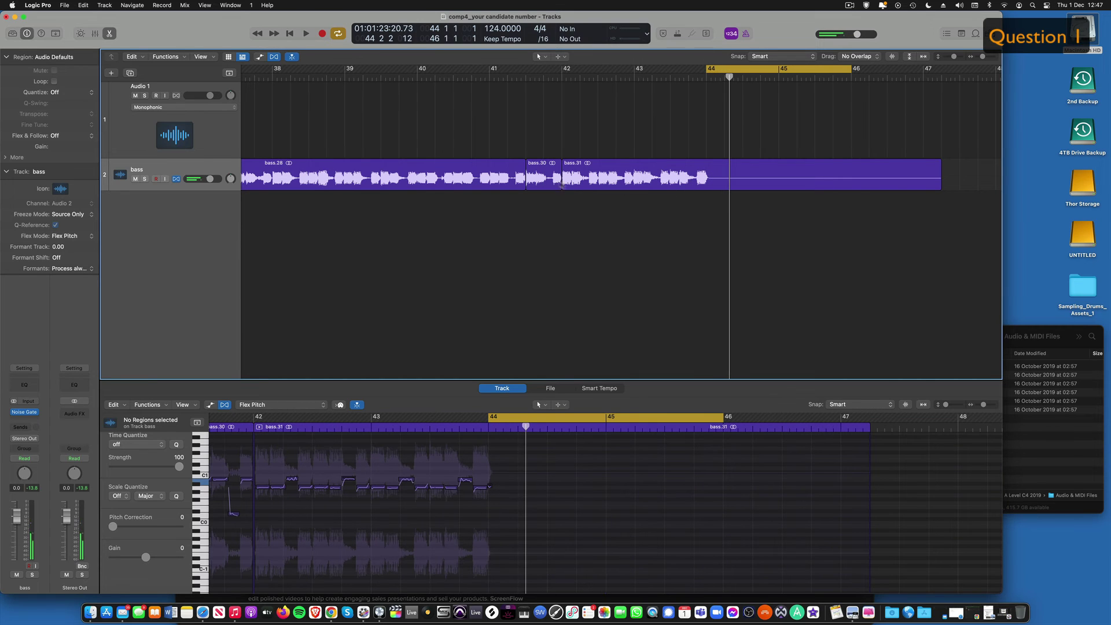
left_click_drag(540, 176, 794, 182)
left_click(721, 180)
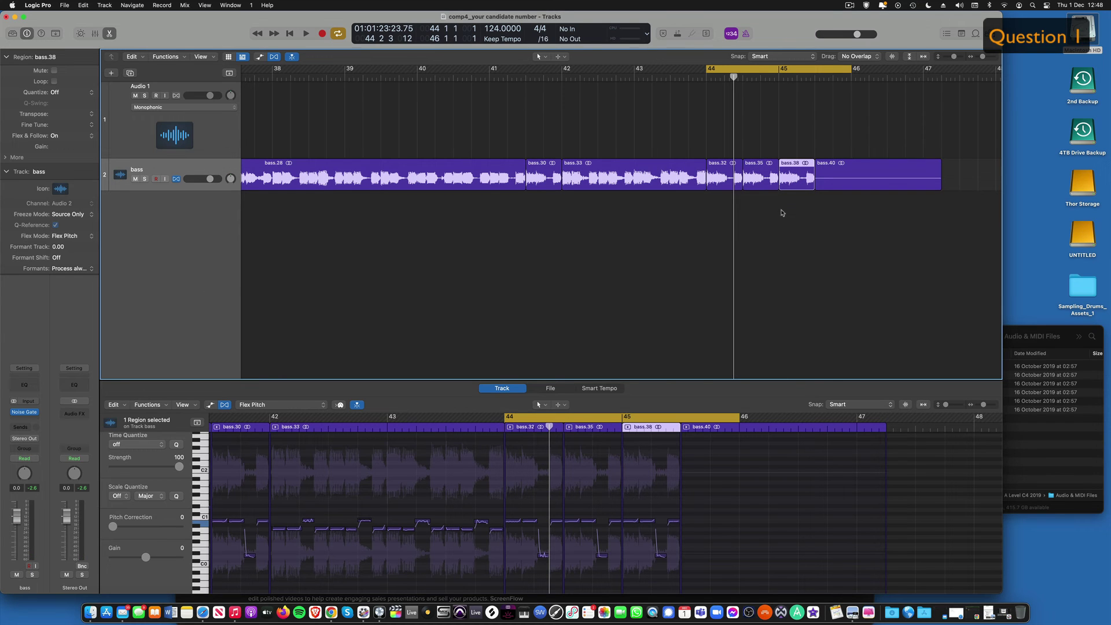
key("space")
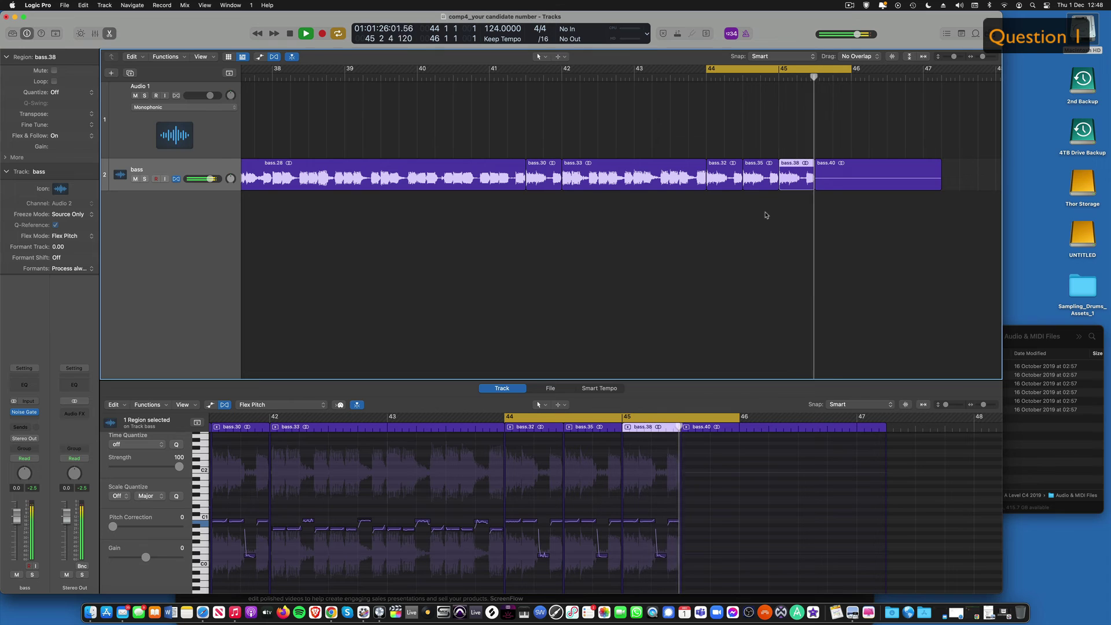
key("space")
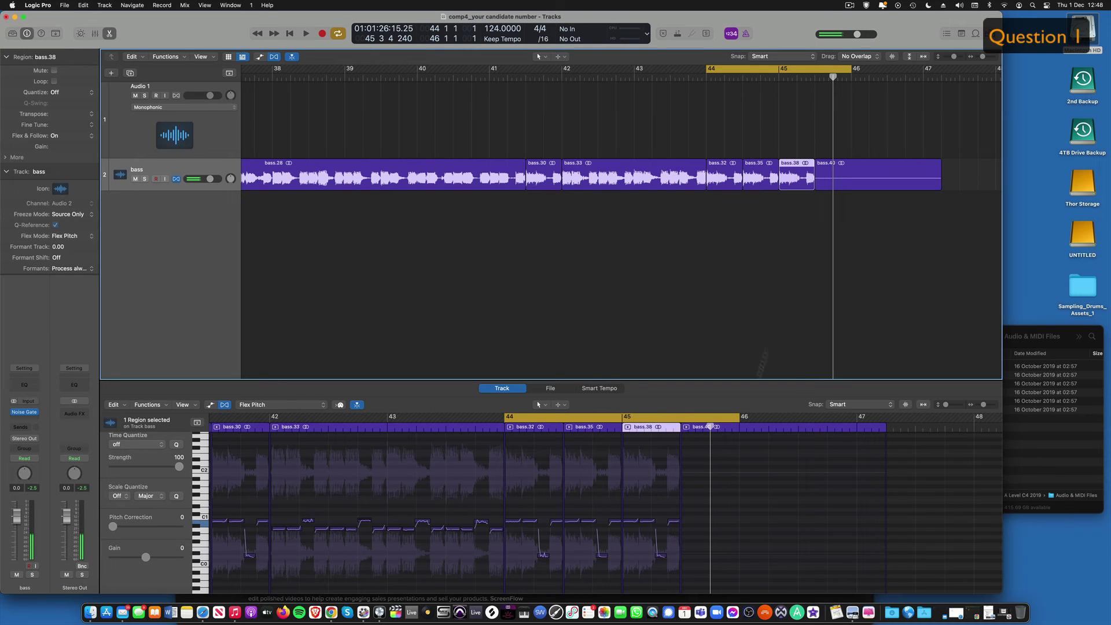
- Recheck the question 1(e) rhythm in Preview and, back in Logic Pro, copy an eighth-note bass slice to beat 3 of bar 45
left_click(837, 612)
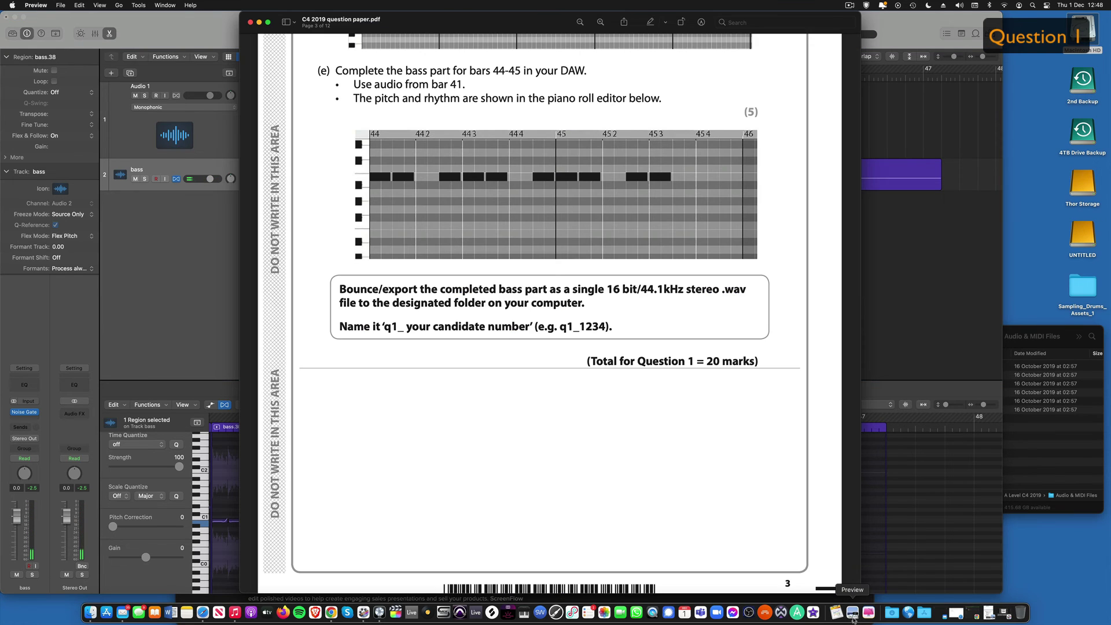
left_click(879, 220)
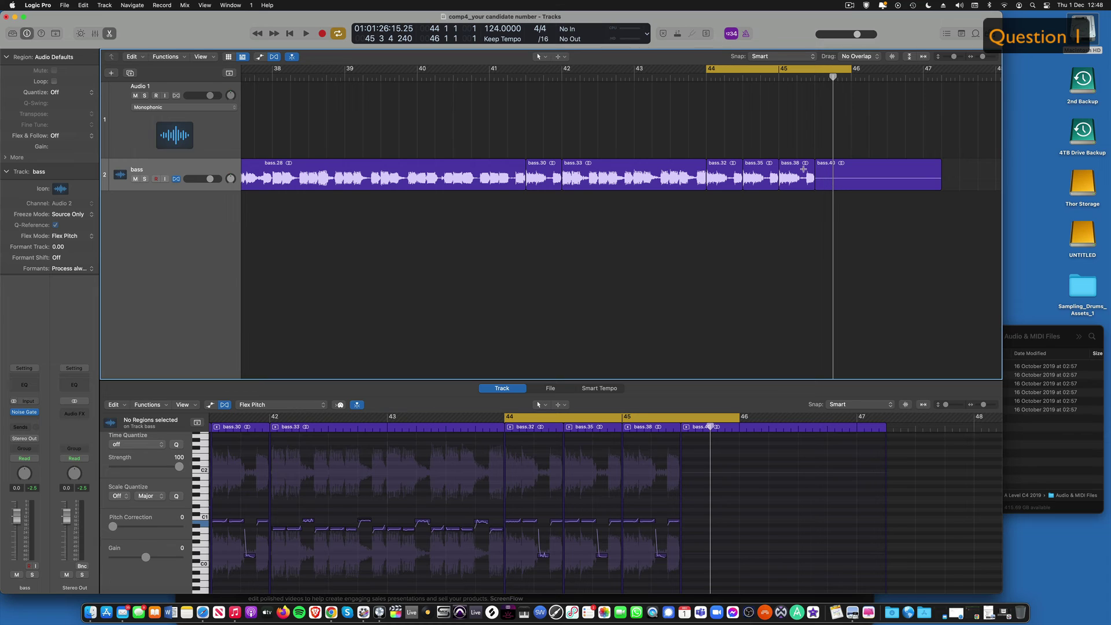
left_click_drag(803, 169, 815, 168)
key("super+Right")
left_click_drag(706, 167, 800, 173)
key("space")
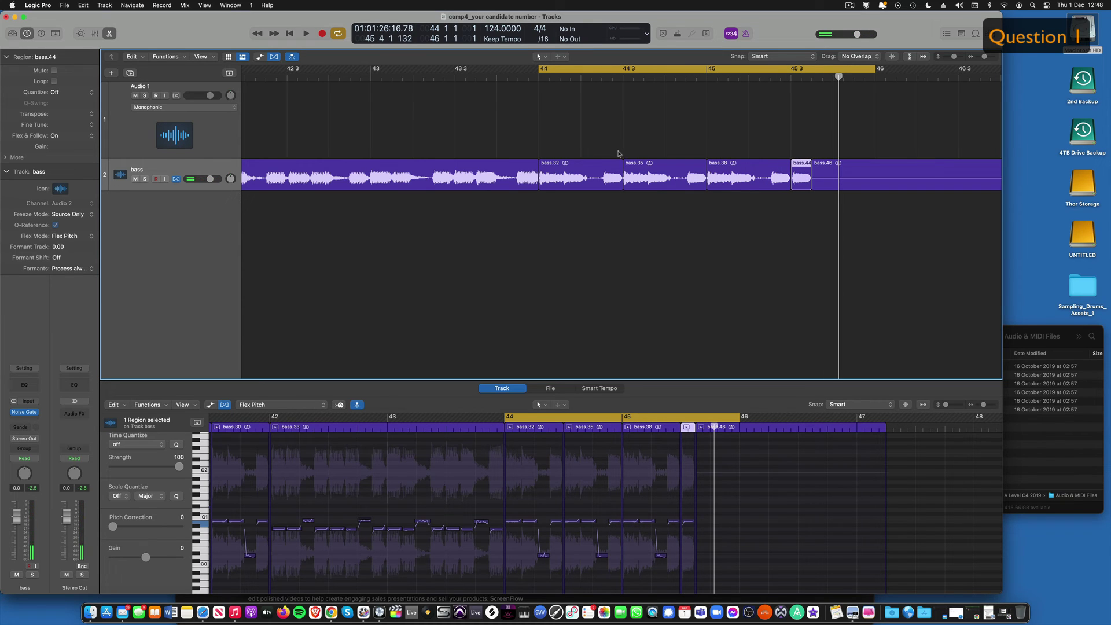
- Use the Fade tool to crossfade the join between the bass regions at bar 44 beat 3, and play the result
key("shift+super+a")
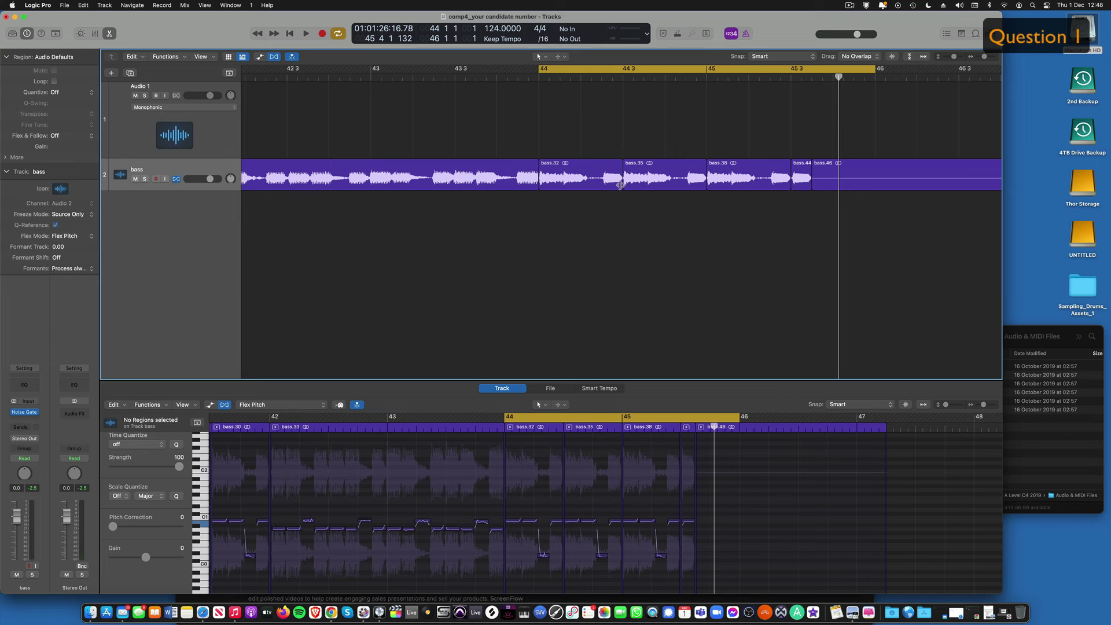
key("t")
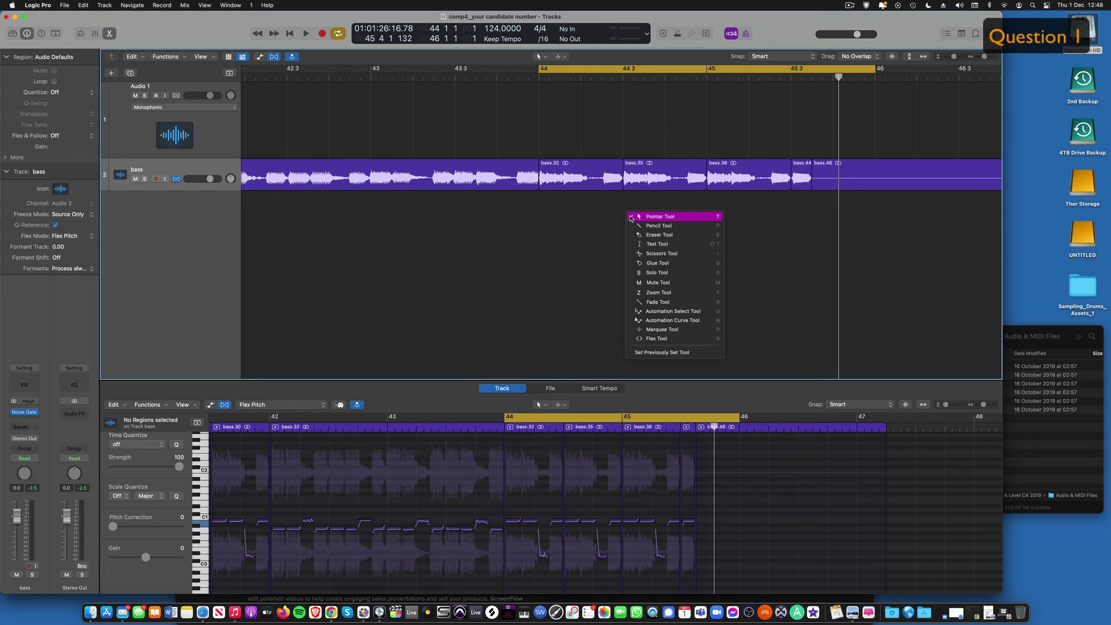
left_click(665, 301)
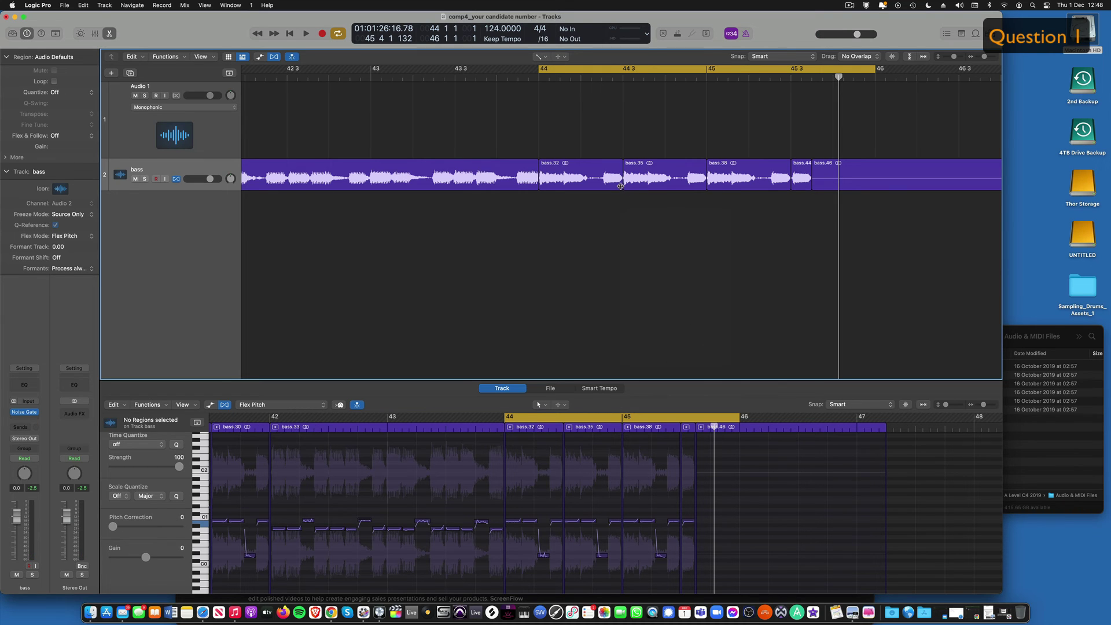
left_click_drag(620, 186, 625, 186)
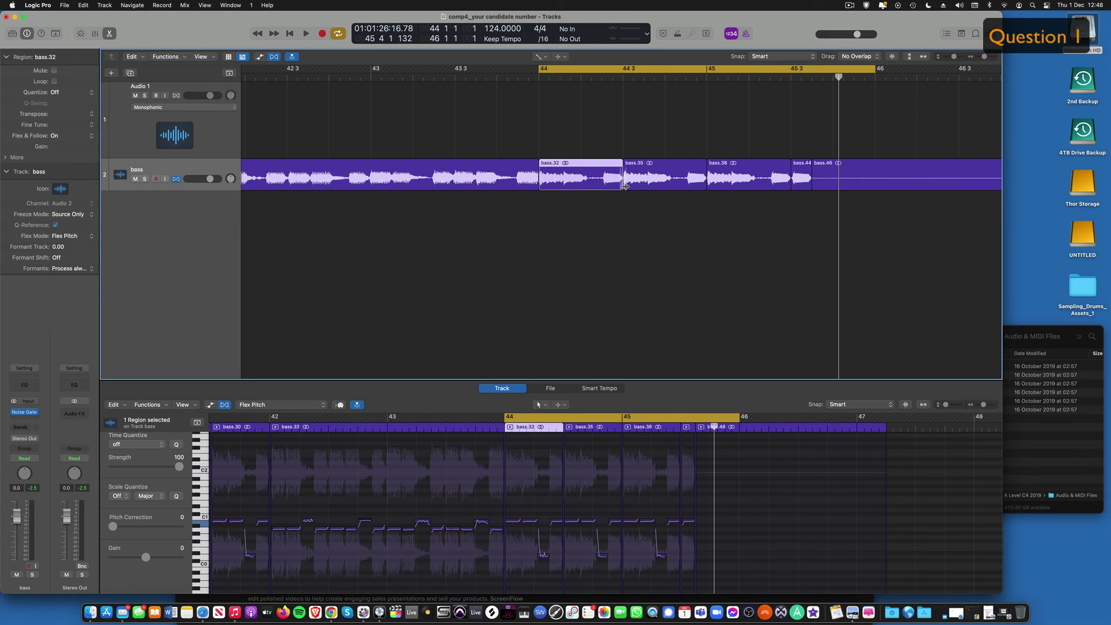
key("space")
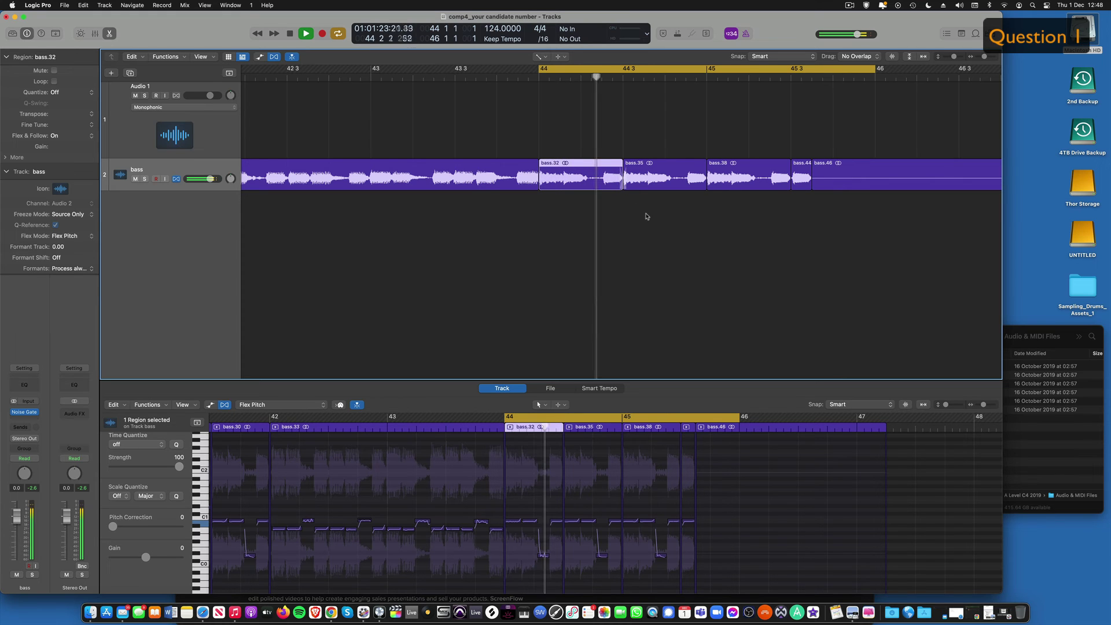
key("space")
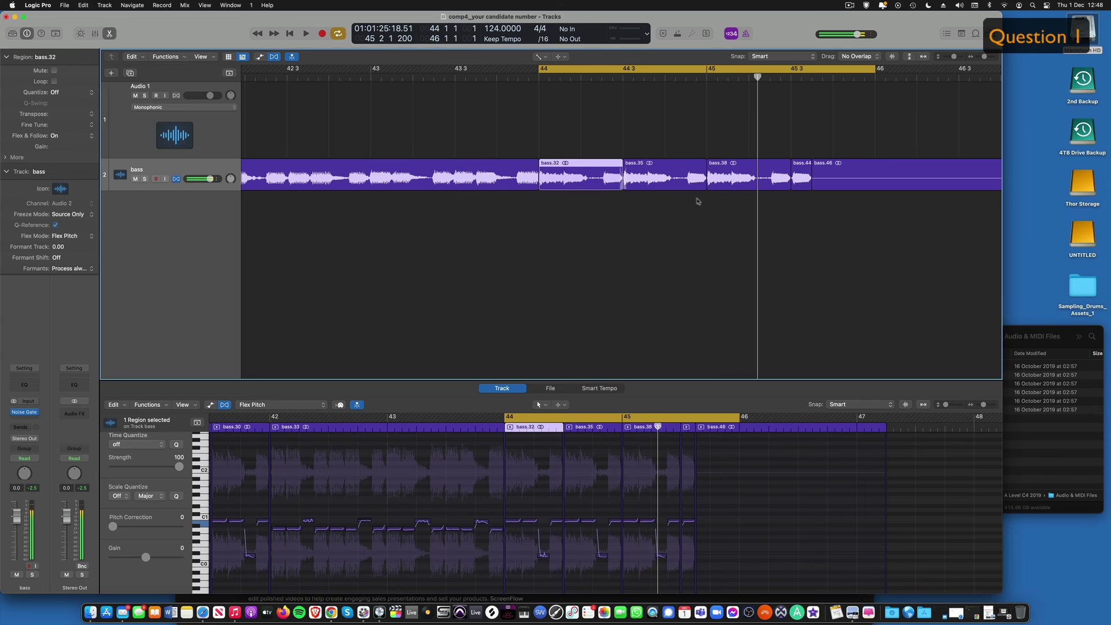
- Crossfade the bass region joins at bar 45 and bar 45 beat 3, and play bars 44-45 to check them
left_click(705, 184)
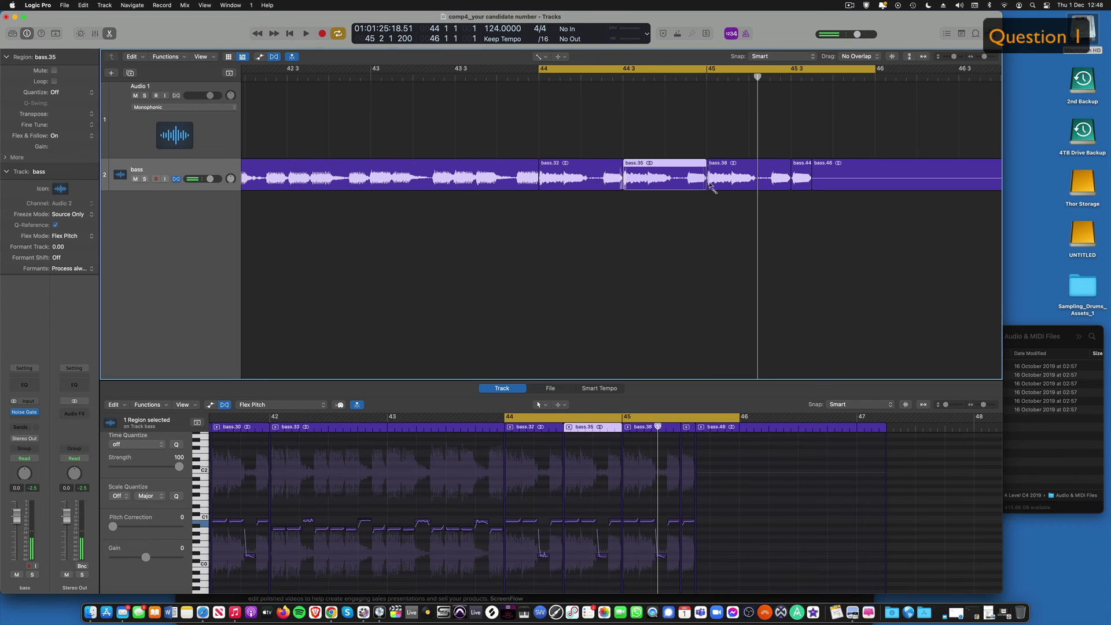
left_click(790, 183)
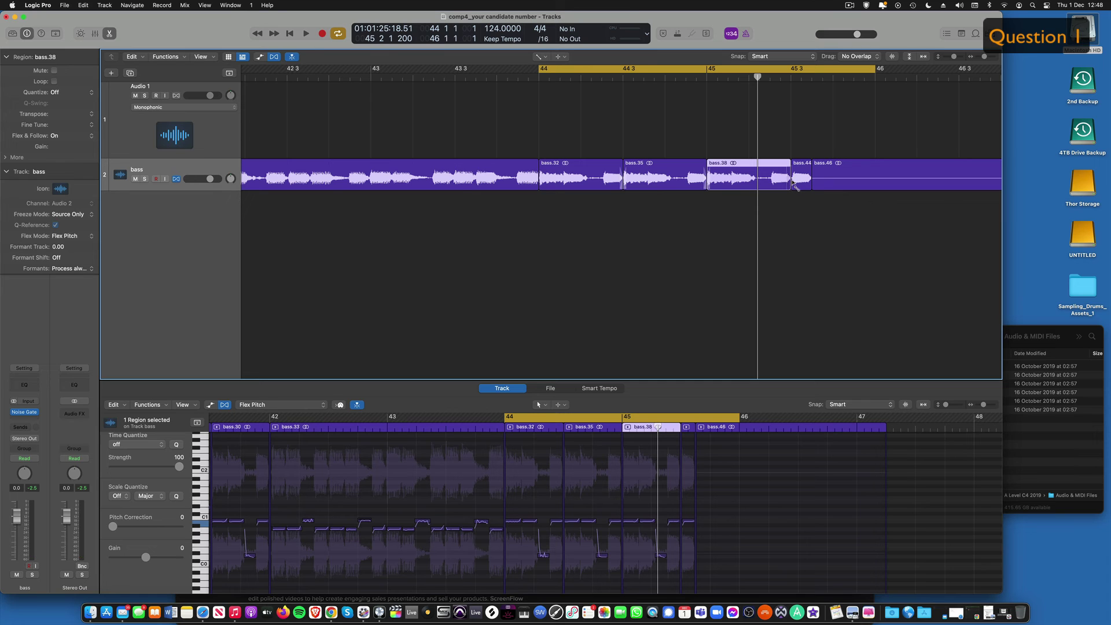
key("space")
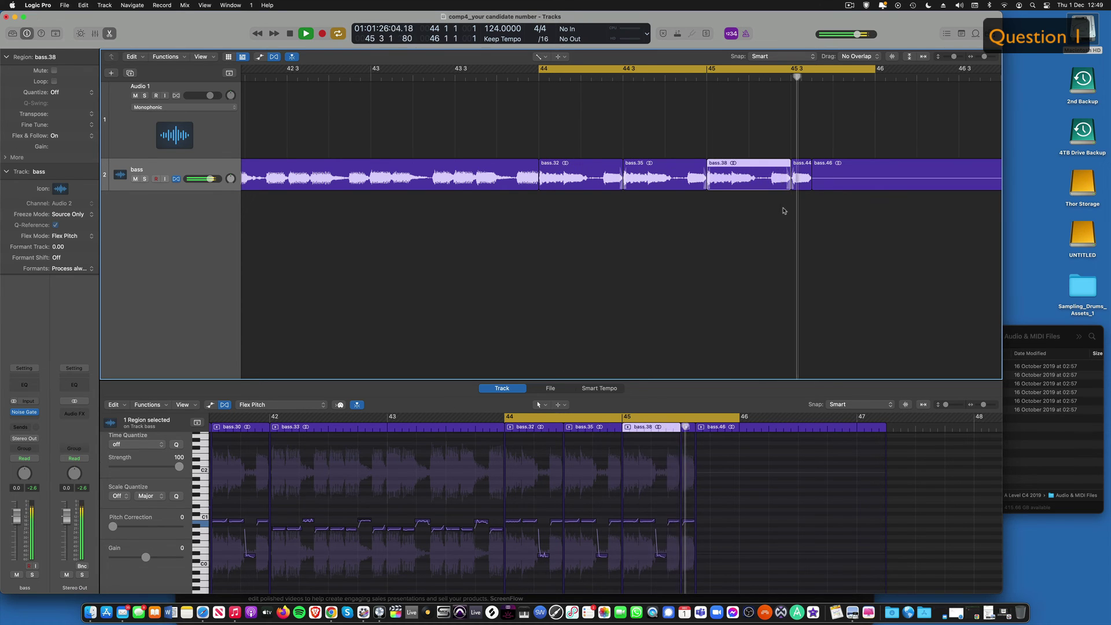
key("space")
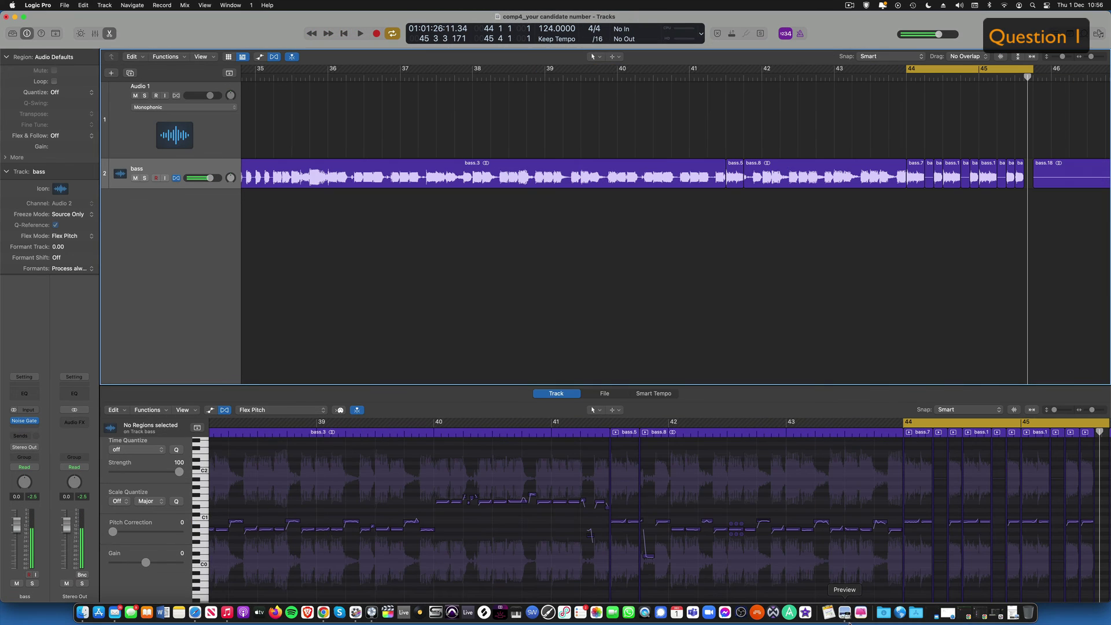
- Switch to the question paper in Preview and copy the required file name 'q1_ your candidate number' from the bounce instructions
left_click(844, 613)
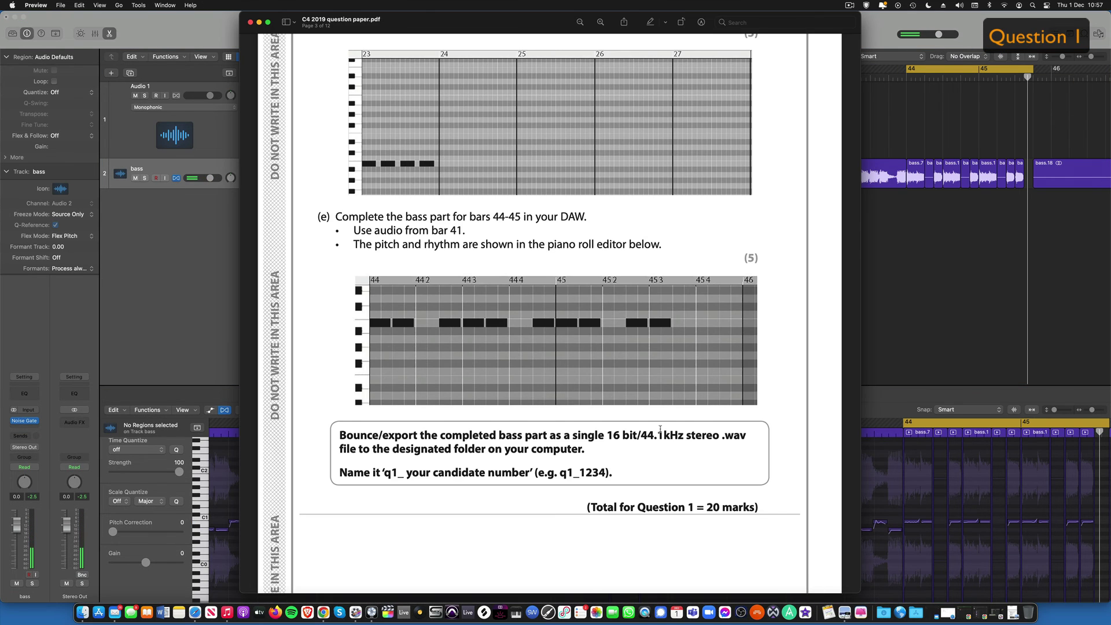
scroll(381, 398, "down", 2)
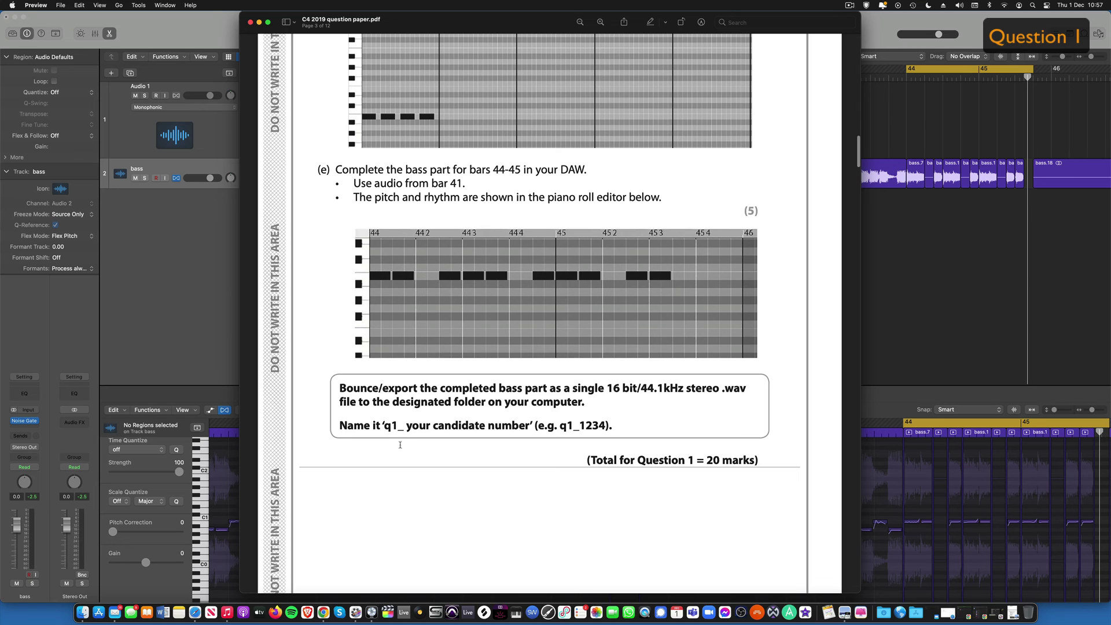
left_click_drag(385, 427, 527, 429)
key("super+c")
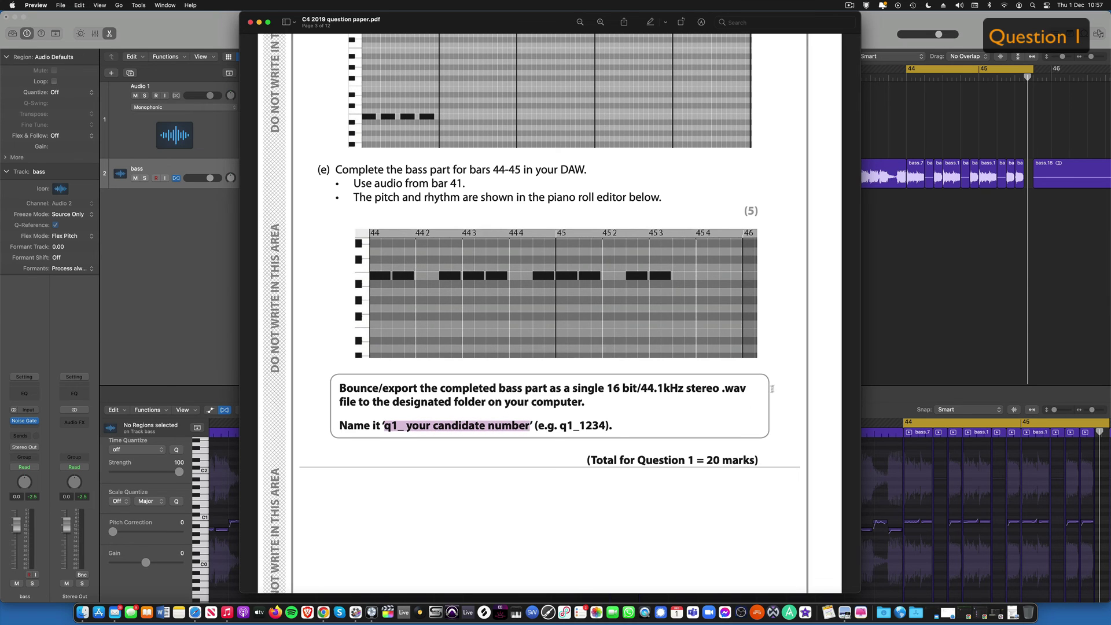
- Back in Logic Pro, select all the bass regions and set the cycle range from bar 1 to bar 47
left_click(906, 331)
key("z")
key("super+a")
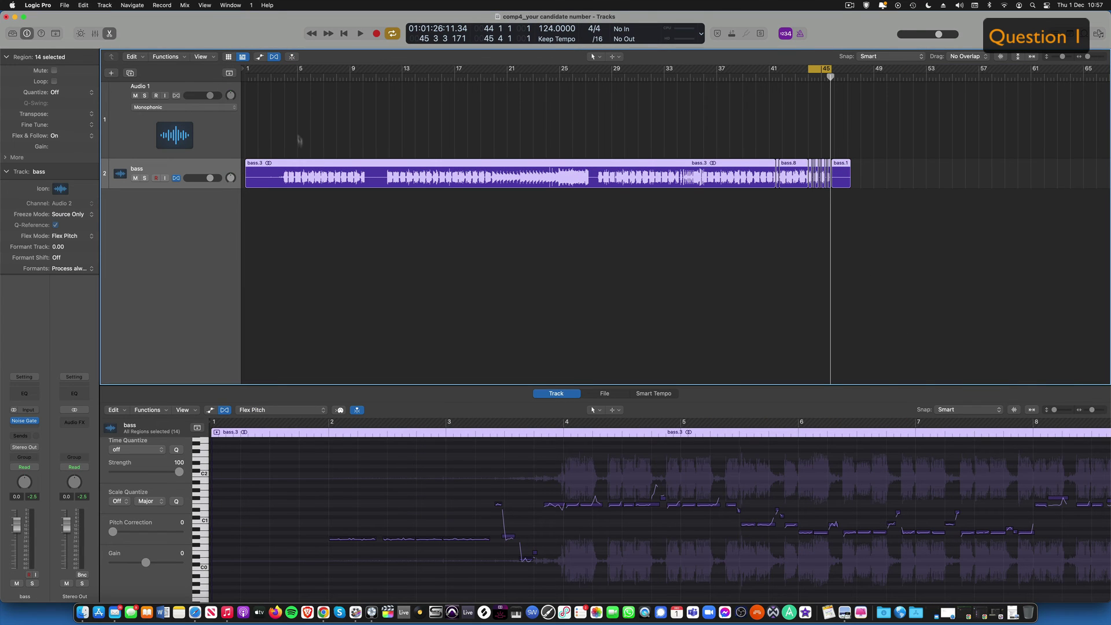
left_click_drag(258, 74, 850, 145)
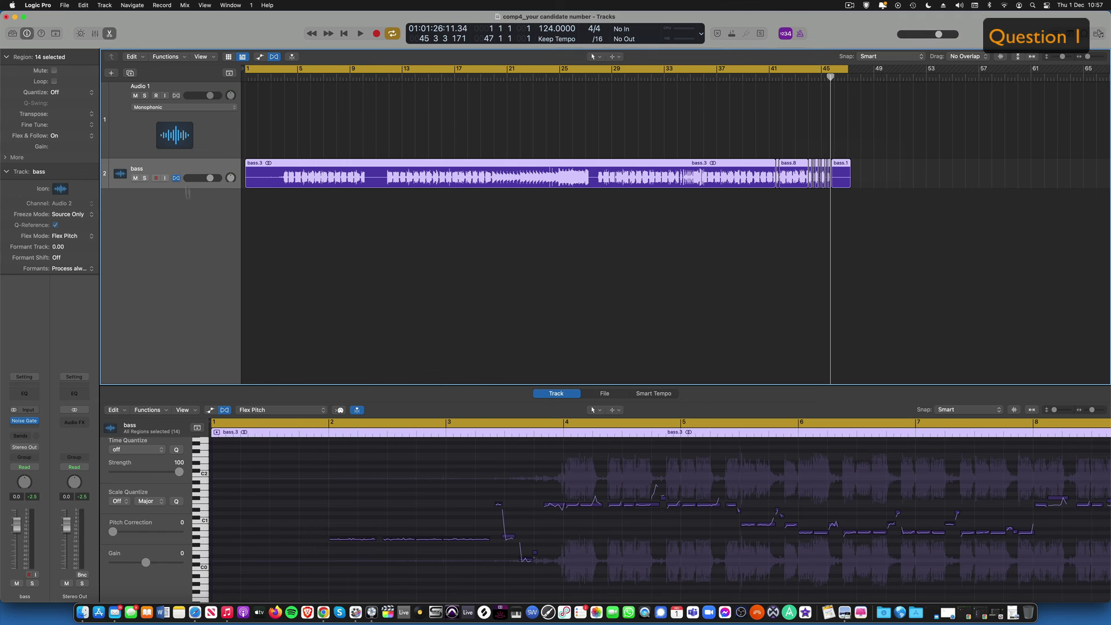
- Set up a bounce of the stereo output as a 16-bit, 44100 Hz interleaved Wave file only, with MP3 disabled
left_click(82, 575)
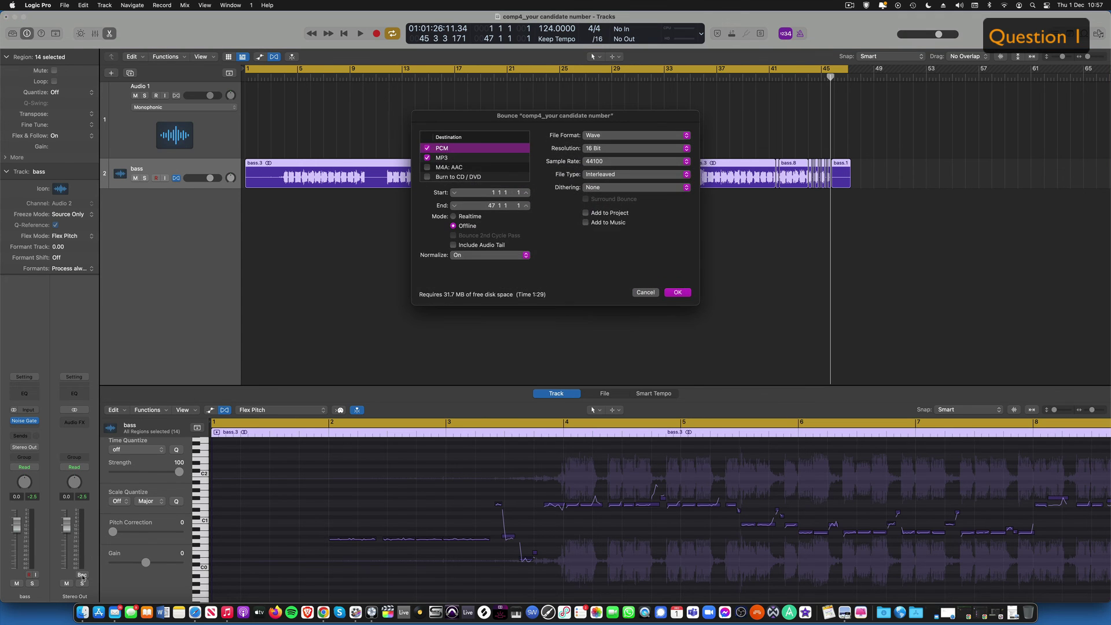
left_click(428, 158)
left_click(677, 293)
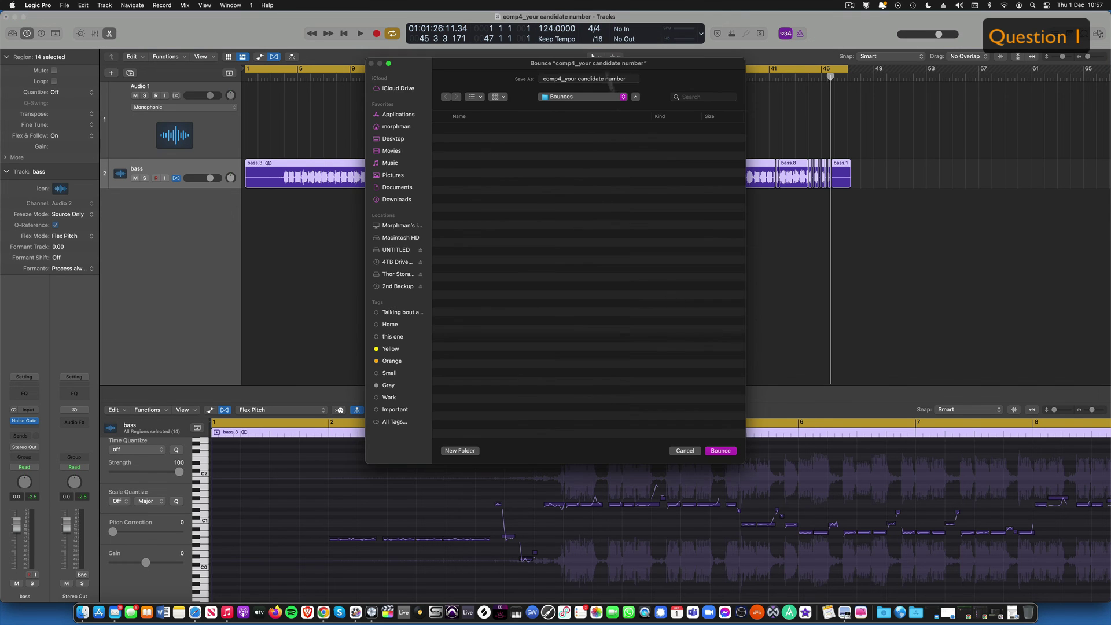
- Name the bounce 'q1_ your candidate number' and save it in the project's Bounces folder
double_click(588, 78)
left_click(588, 78)
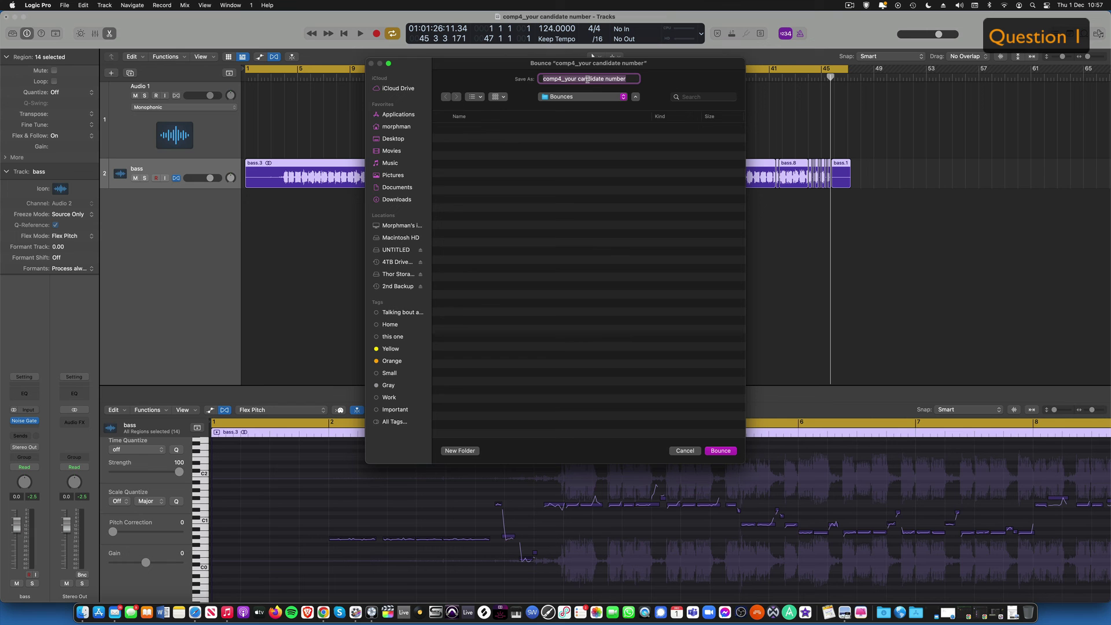
key("Left")
key("Delete")
key("Delete")
key("Delete")
key("Delete")
key("Delete")
key("Delete")
type("q1_")
left_click(720, 451)
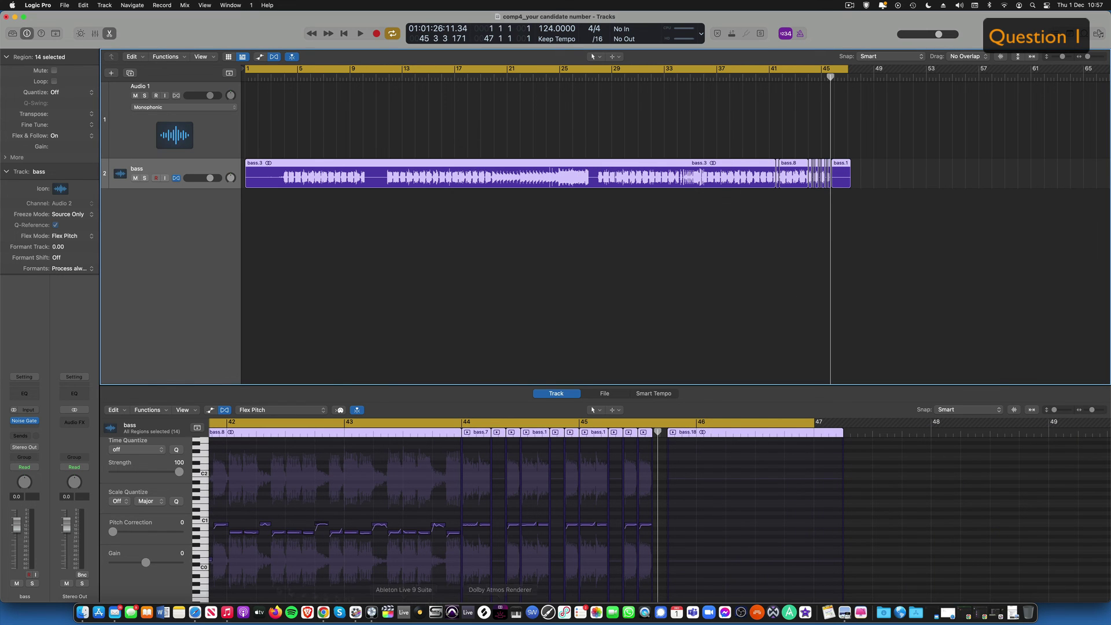
- In Finder, open the comp4_your candidate number project's Bounces folder and preview the exported WAV file at several points
left_click(84, 614)
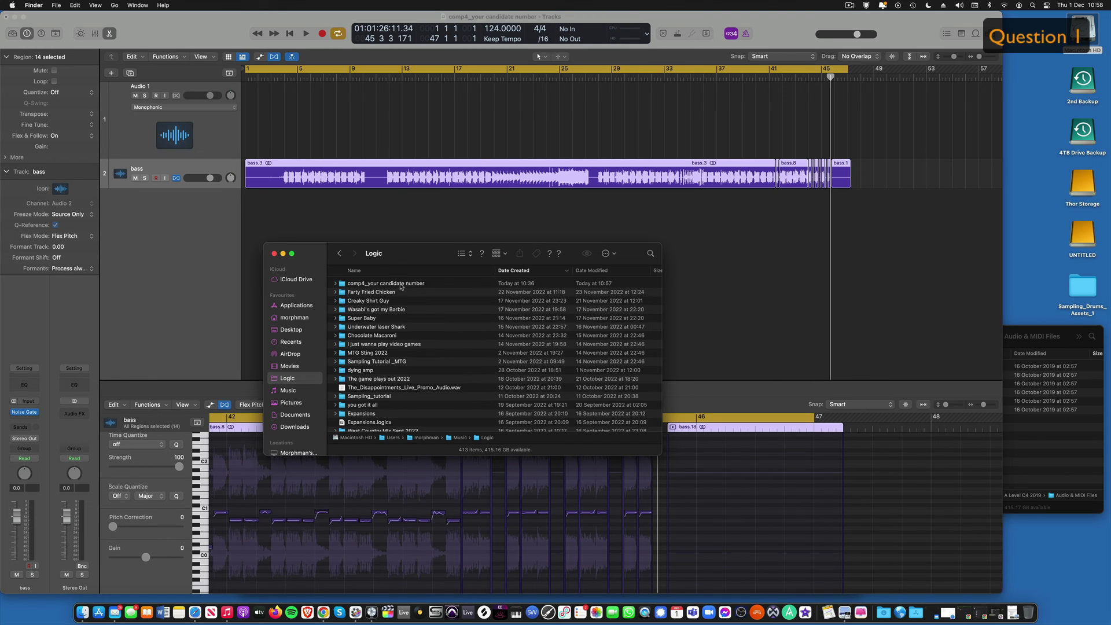
double_click(402, 285)
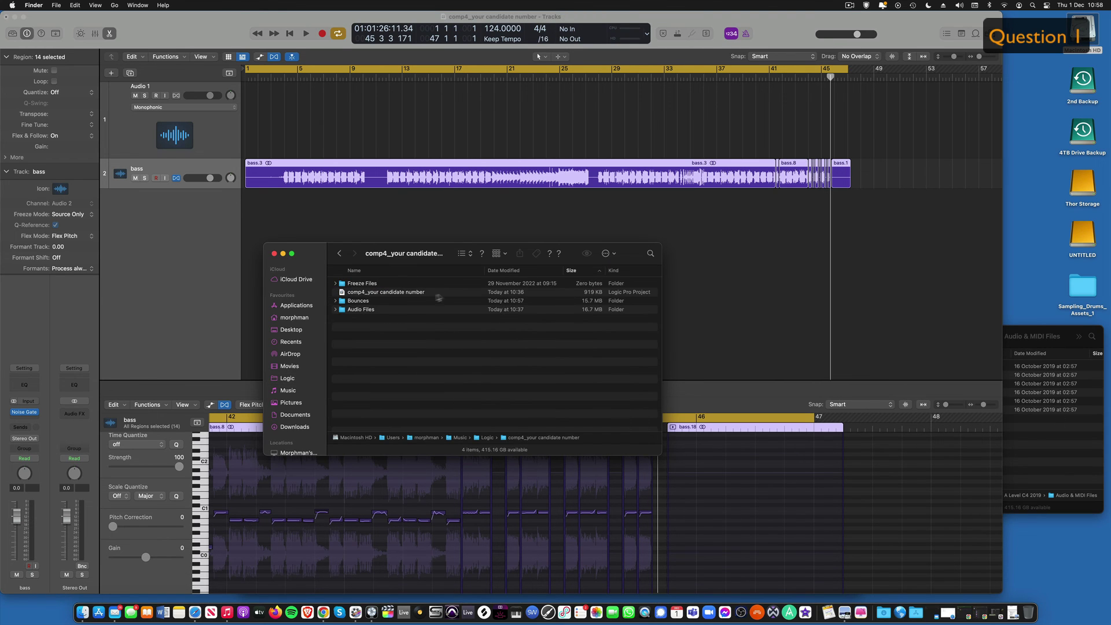
double_click(354, 300)
left_click(387, 285)
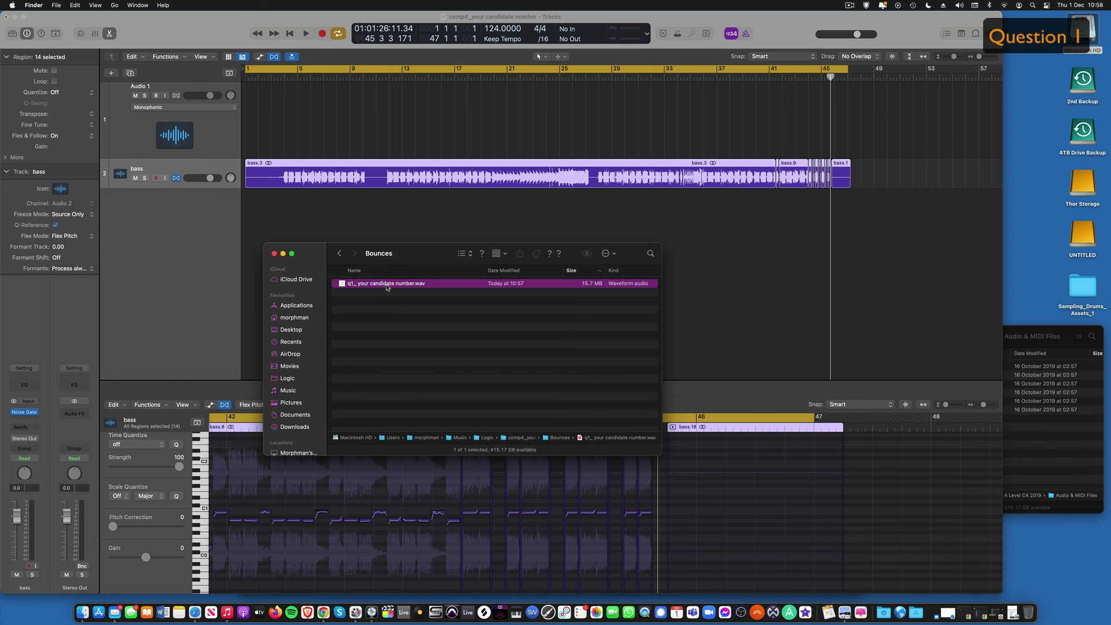
key("space")
left_click(550, 370)
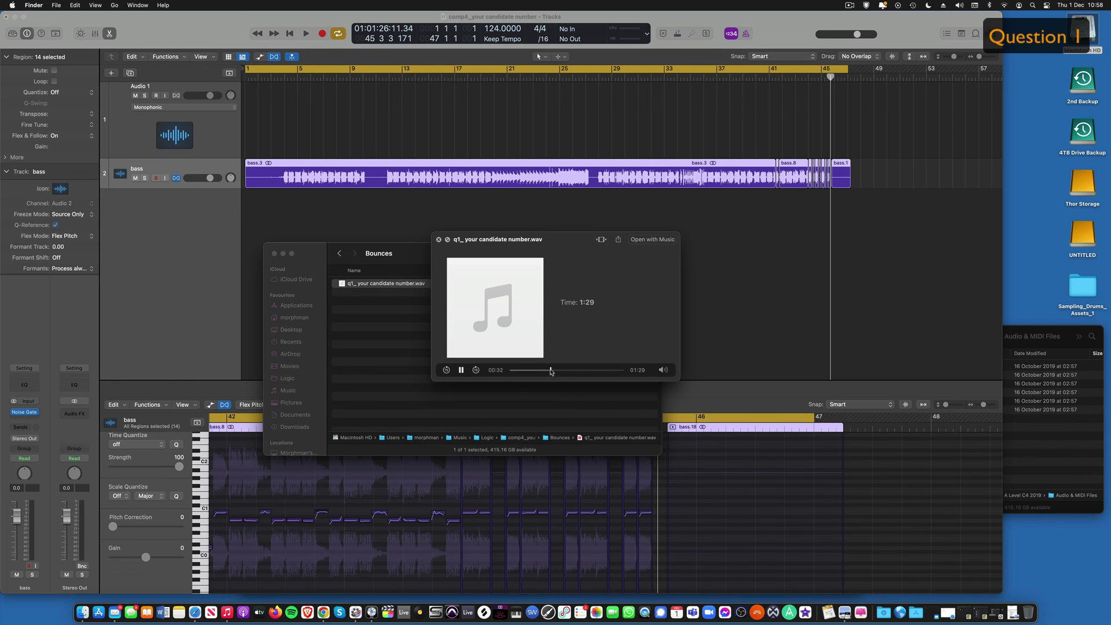
left_click_drag(550, 370, 585, 370)
key("space")
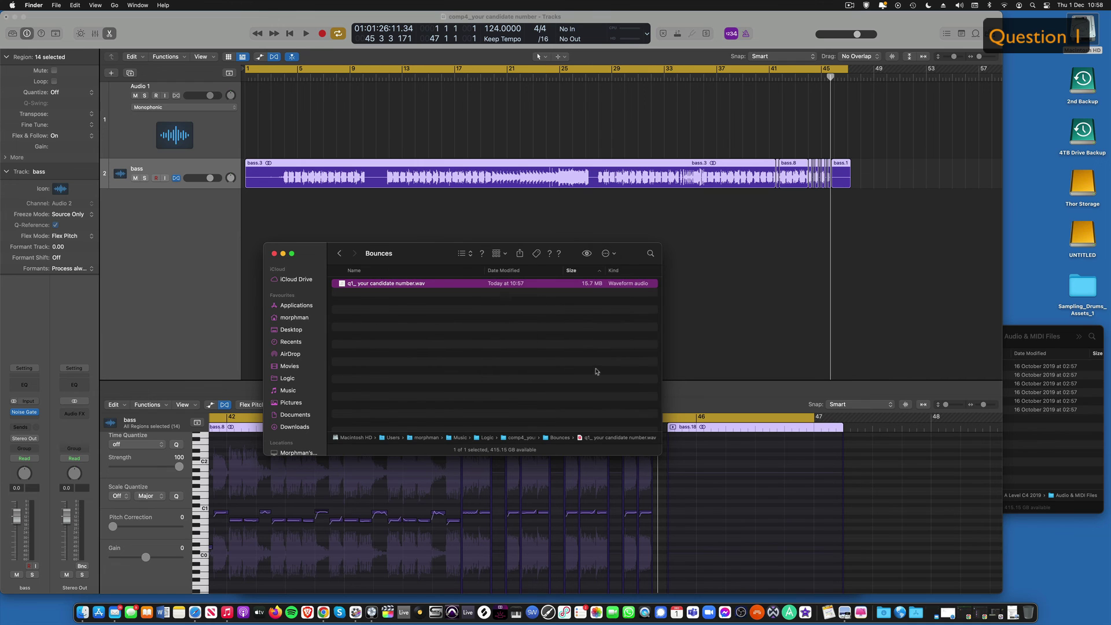
- Return to the question paper in Preview and move on to Question 2 about the drum part
left_click(845, 618)
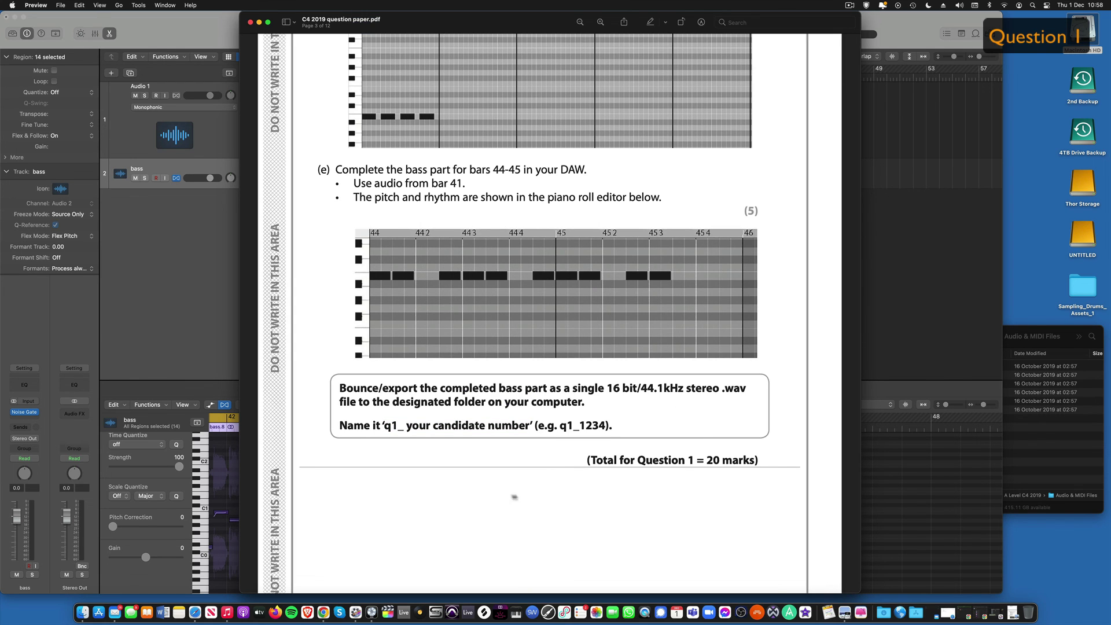
scroll(670, 491, "down", 5)
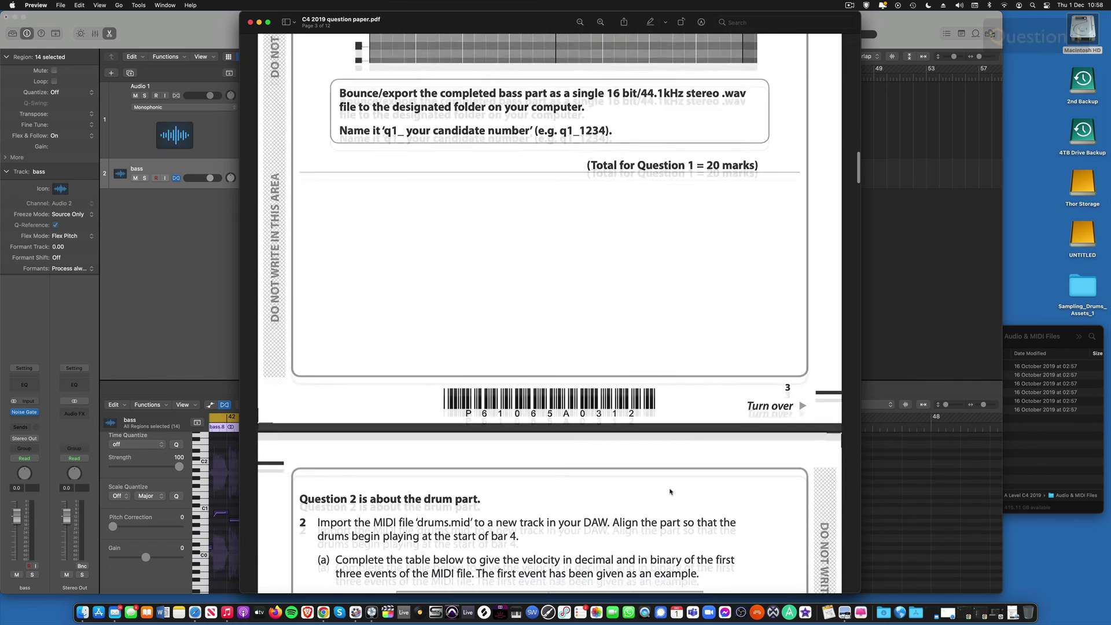